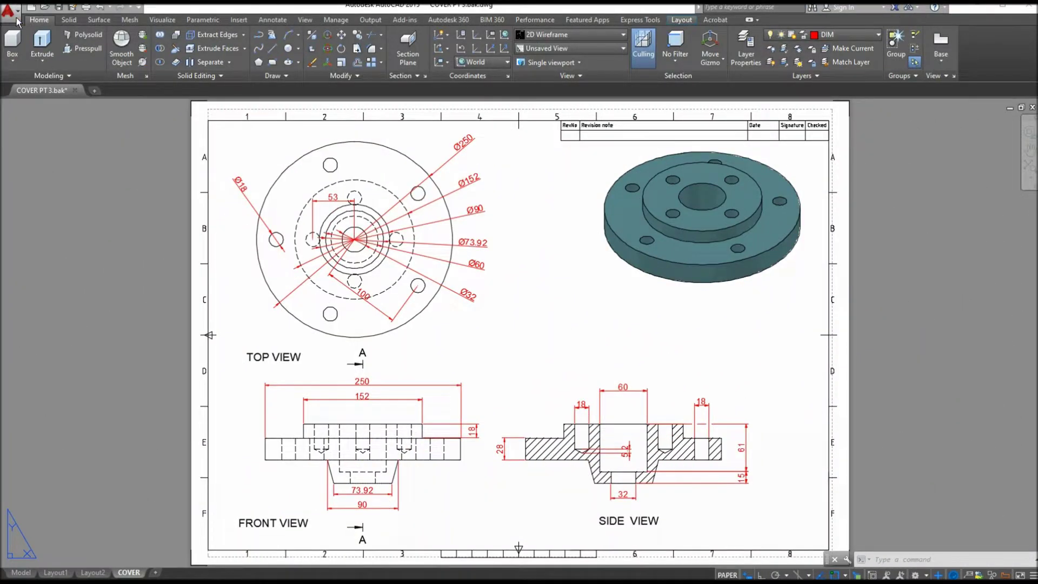
- Create a new drawing from the acadiso3D template
click(10, 11)
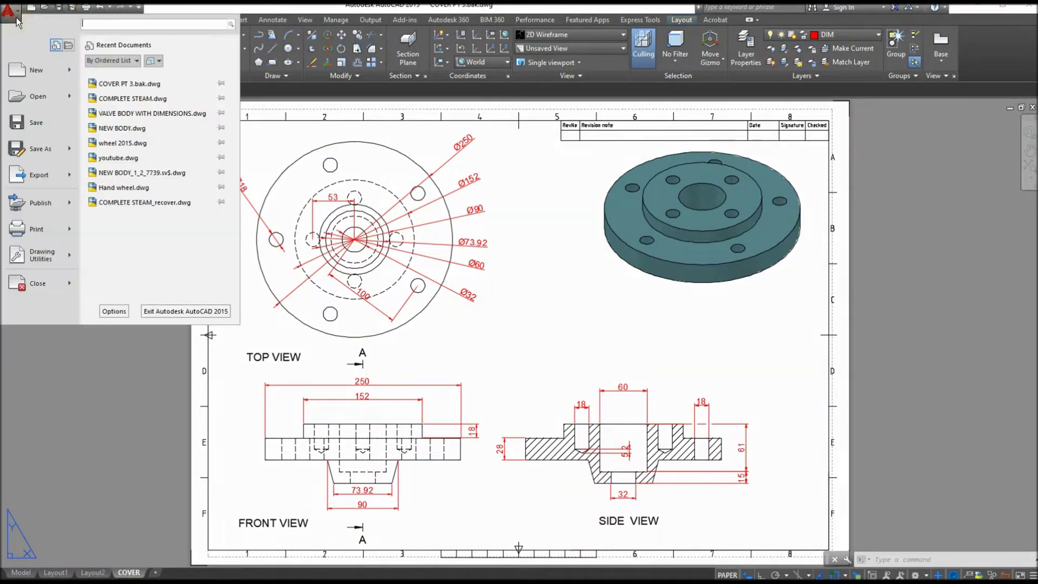
click(36, 73)
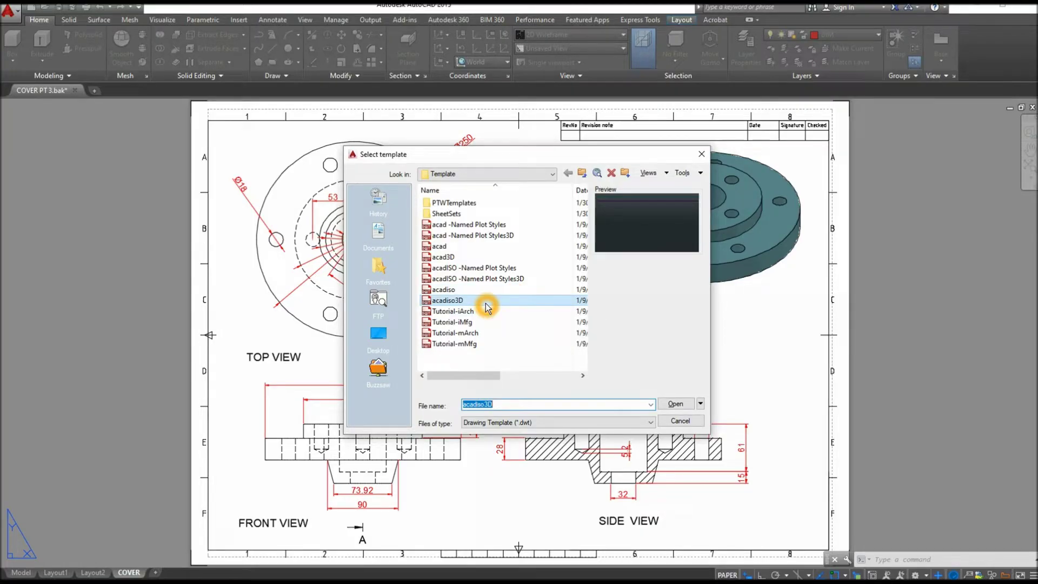
click(676, 403)
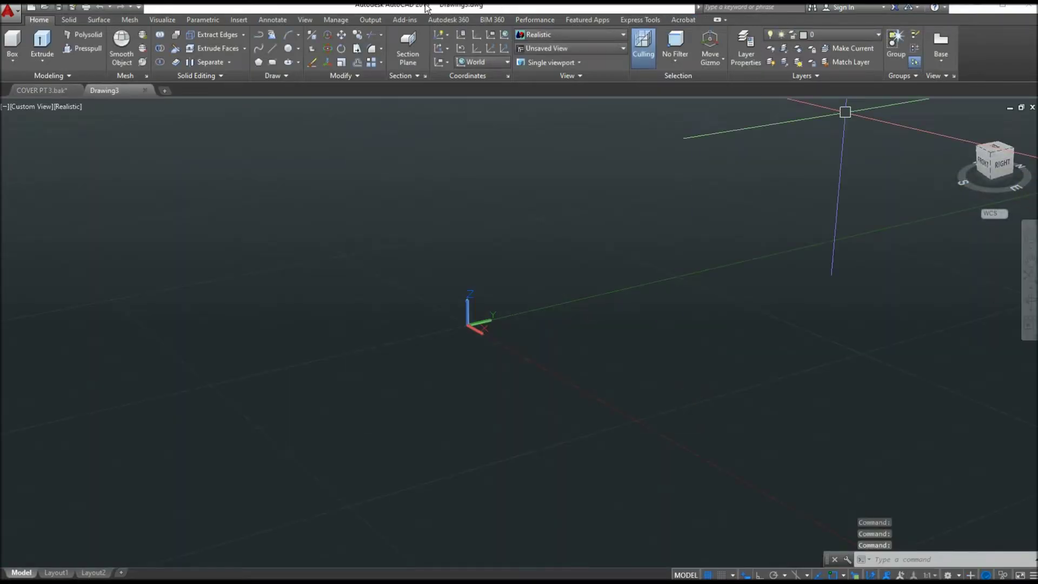
- Tile both drawings vertically with the COVER PT 3.bak reference first, and resize them so the new drawing gets more width
click(305, 20)
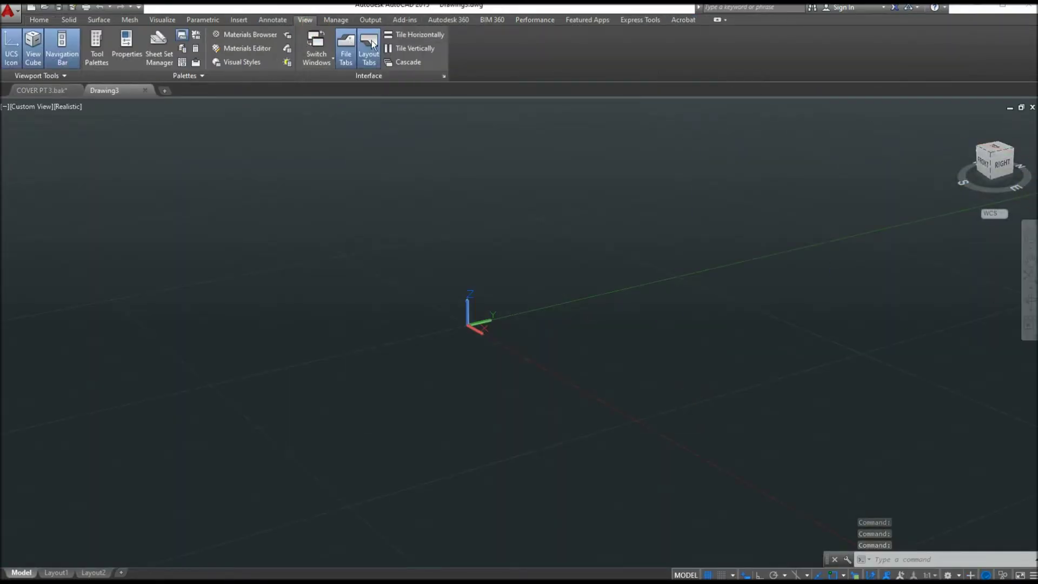
click(403, 48)
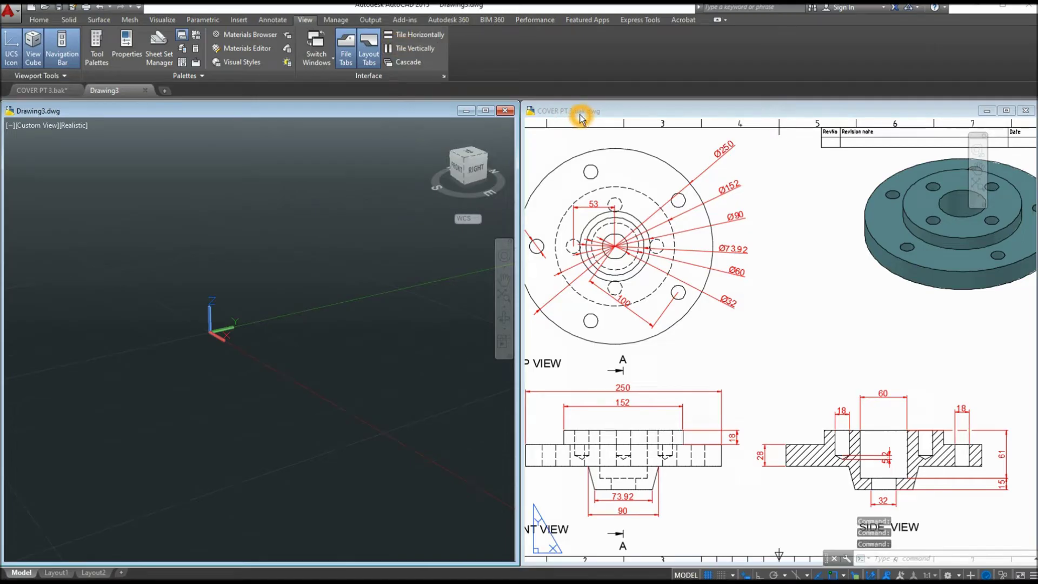
click(579, 111)
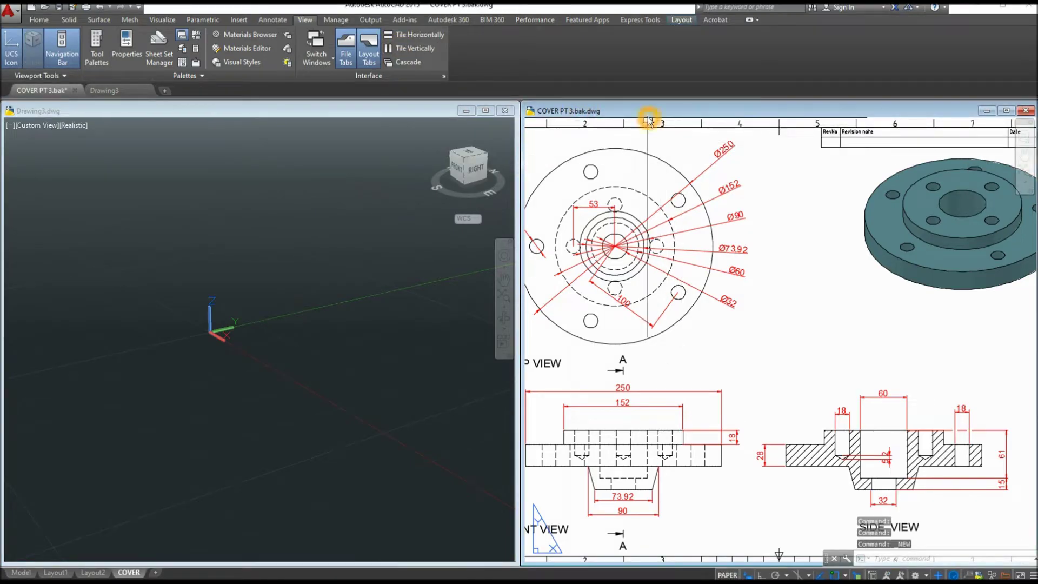
click(408, 48)
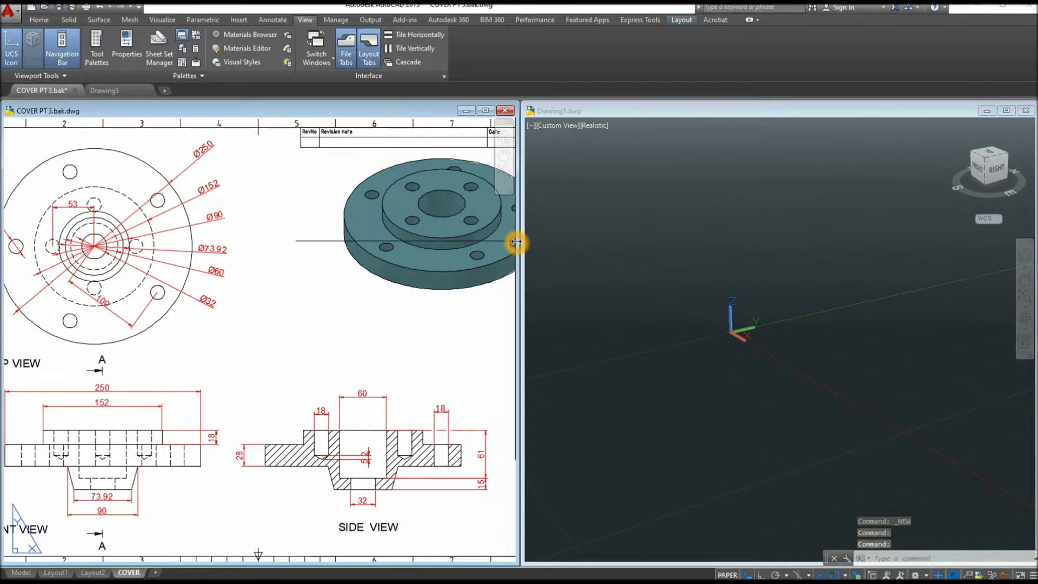
drag(516, 242, 385, 243)
drag(522, 251, 391, 250)
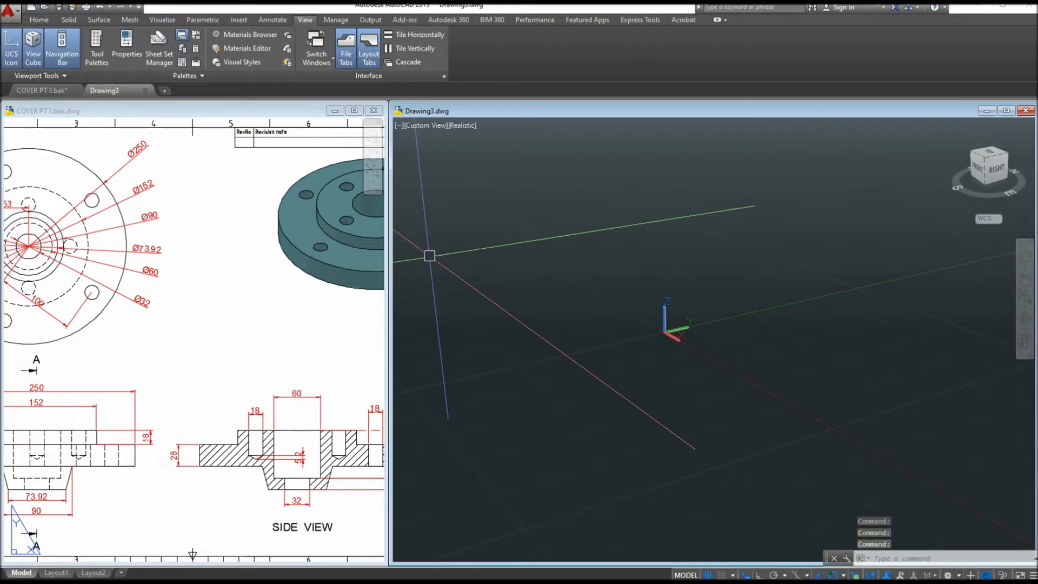
- Switch the new drawing's 3D view to parallel projection, keeping its window at the widened size
click(430, 255)
drag(1033, 228, 972, 227)
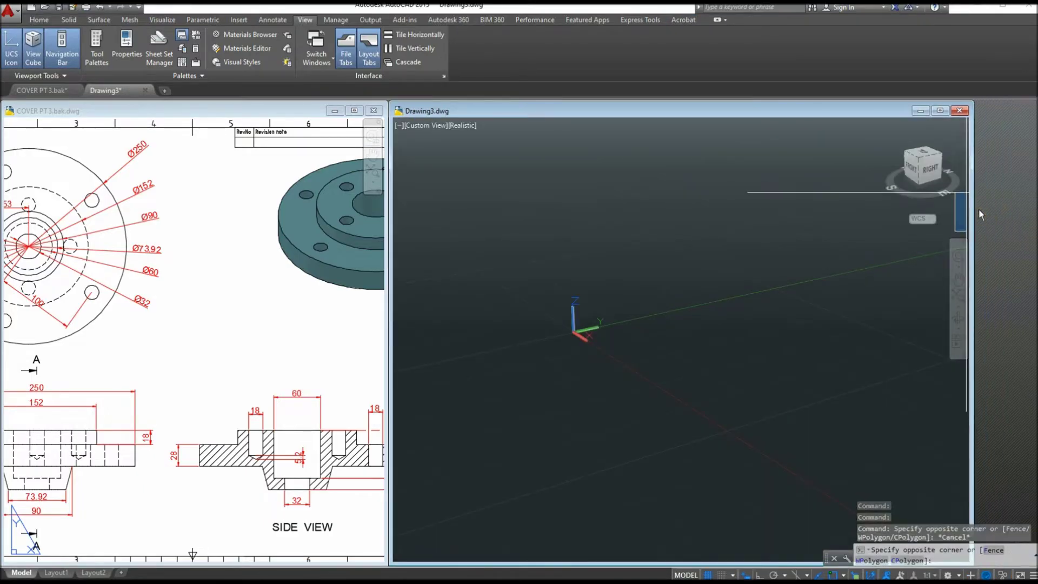
click(892, 232)
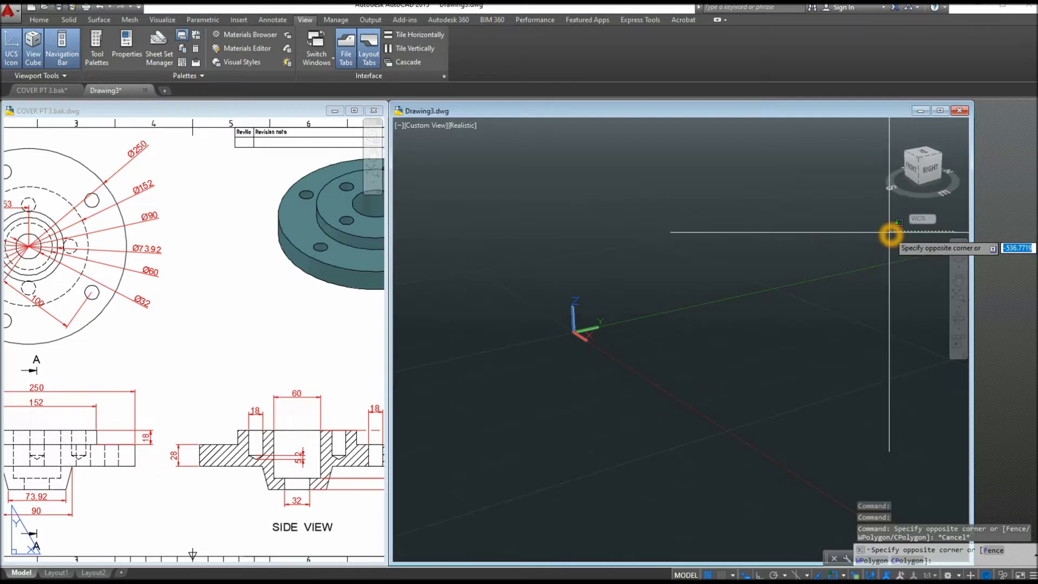
right_click(961, 197)
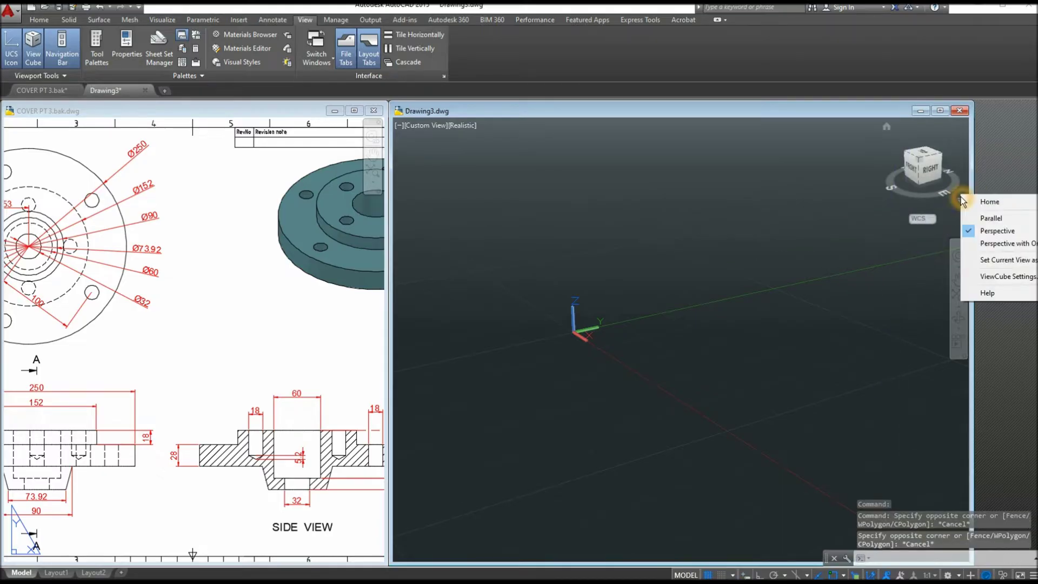
click(986, 219)
drag(975, 220, 1033, 220)
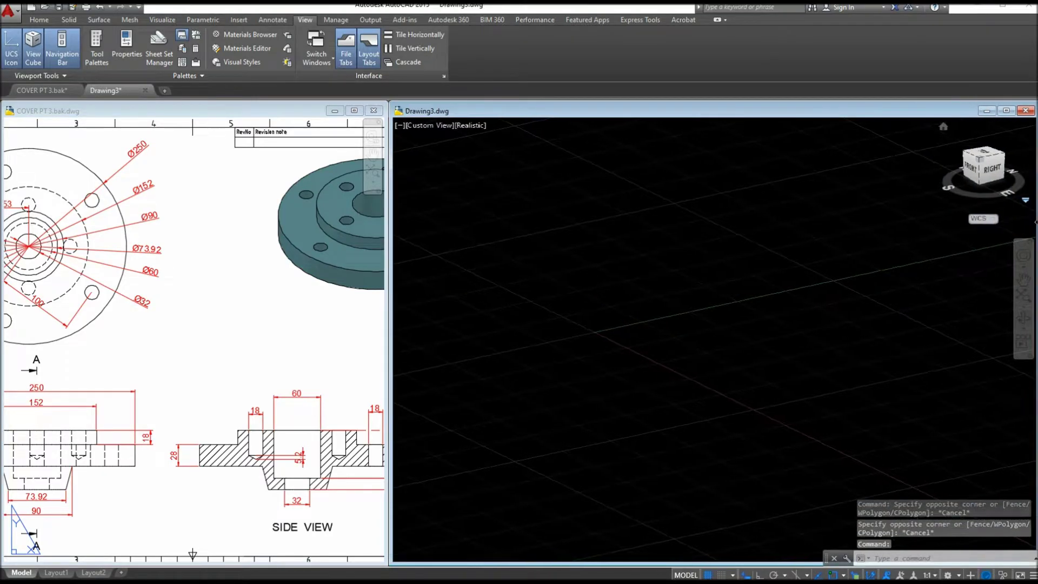
- Set the new drawing's viewpoint to SE Isometric
click(254, 235)
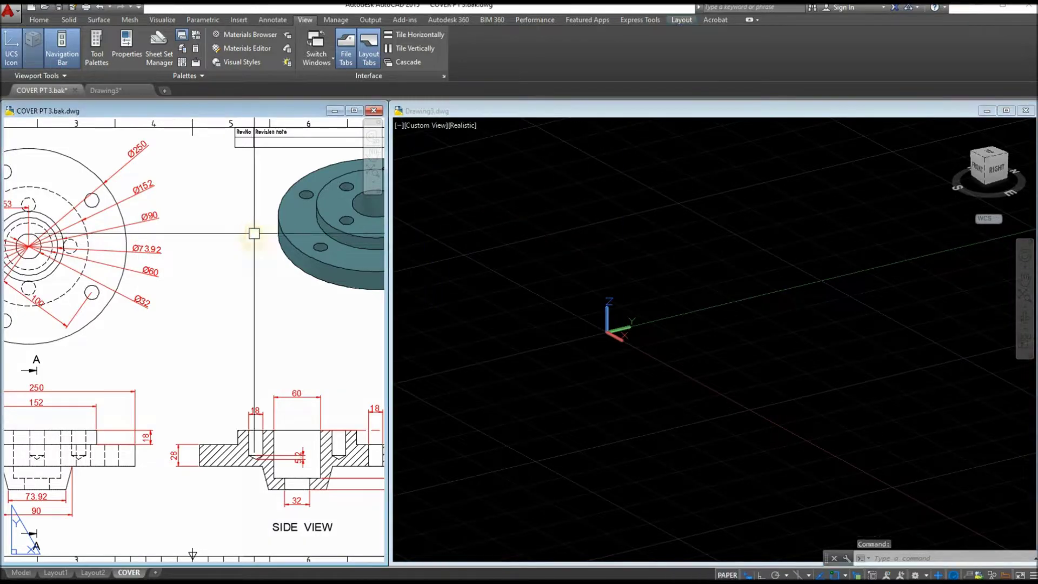
click(433, 130)
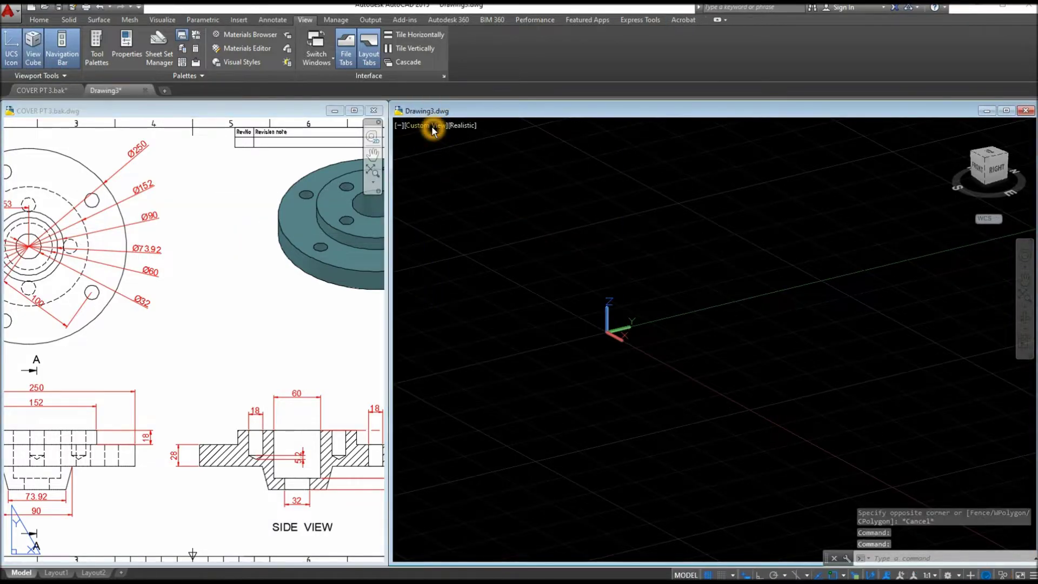
click(433, 129)
click(483, 241)
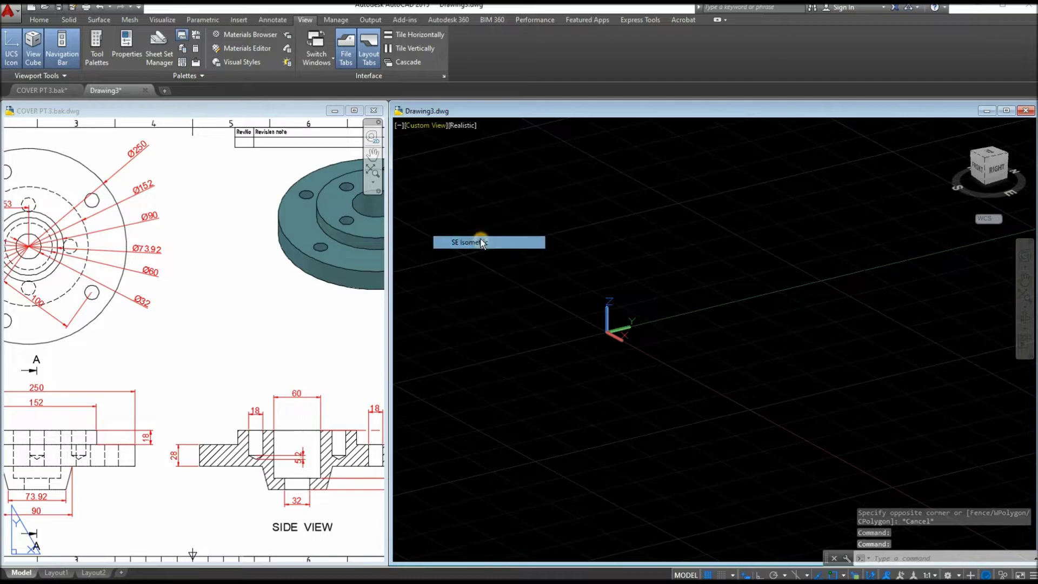
- Draw a circle of diameter 250 in the new drawing for the cover's outer flange
click(116, 486)
mouse_move(131, 463)
middle_down()
mouse_move(273, 440)
mouse_move(248, 419)
mouse_move(236, 428)
middle_up()
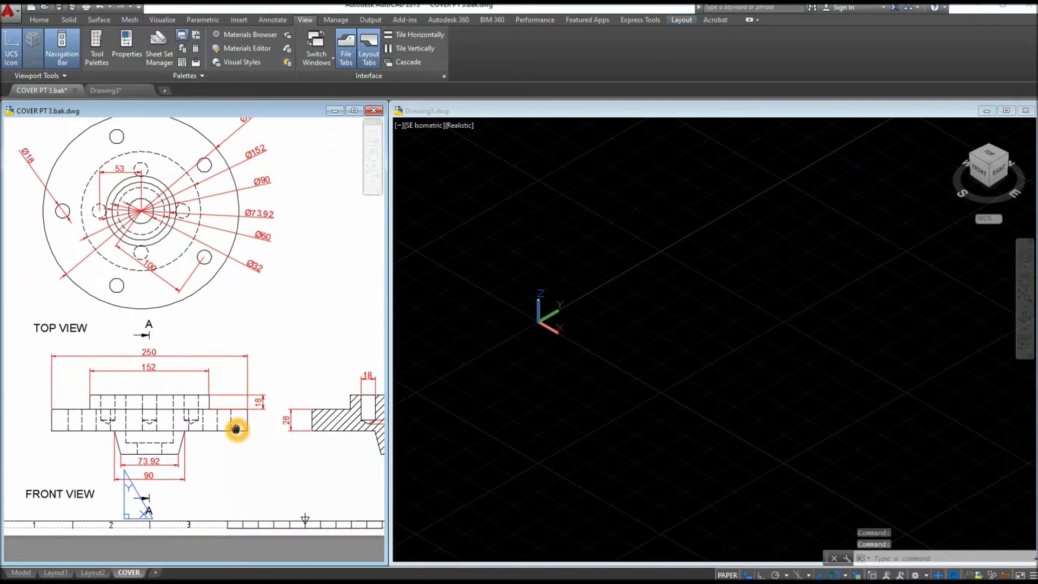
click(697, 399)
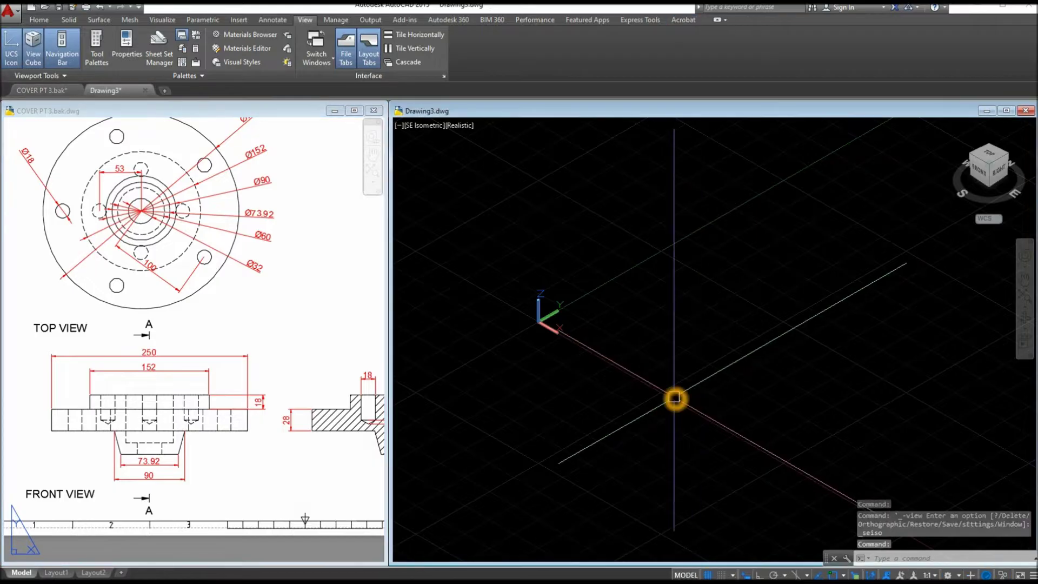
key(Return)
click(635, 276)
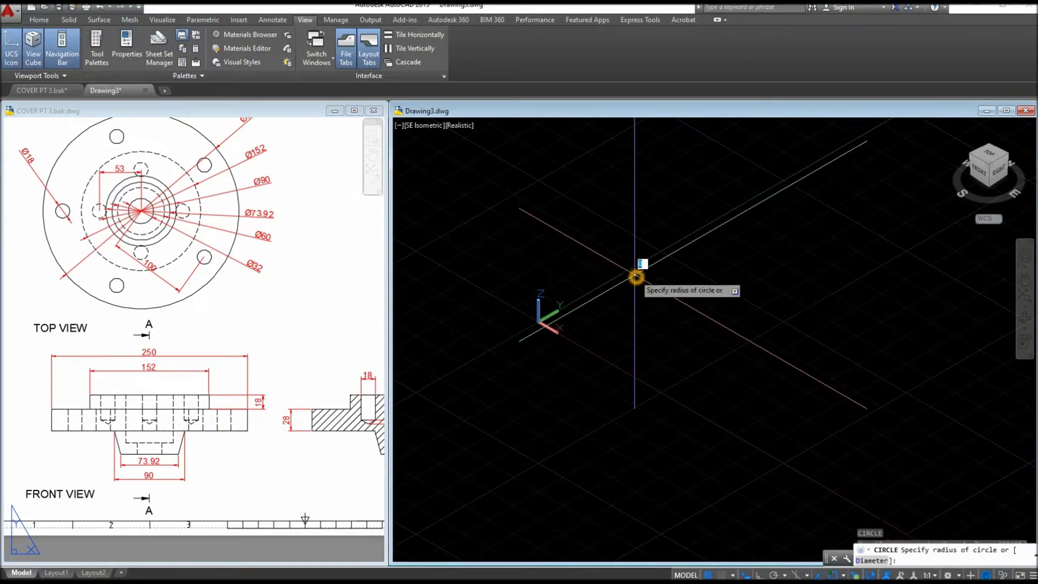
click(705, 240)
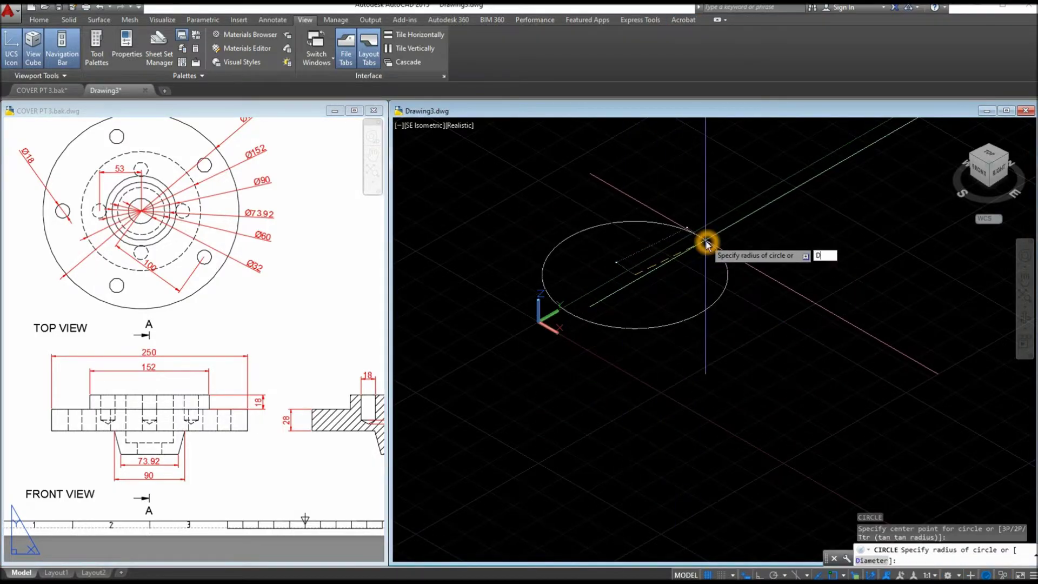
text(D)
key(Return)
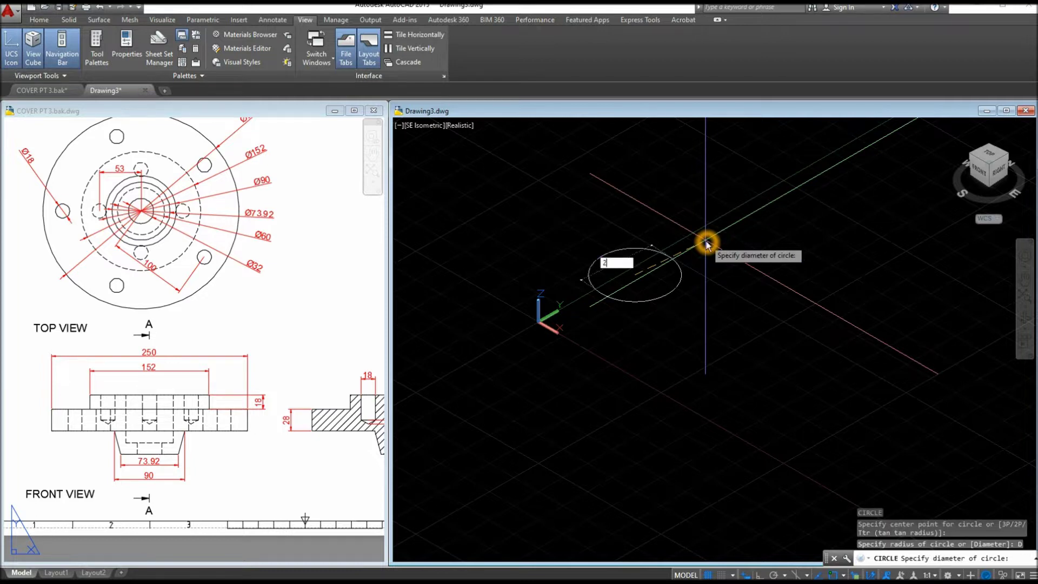
key(Return)
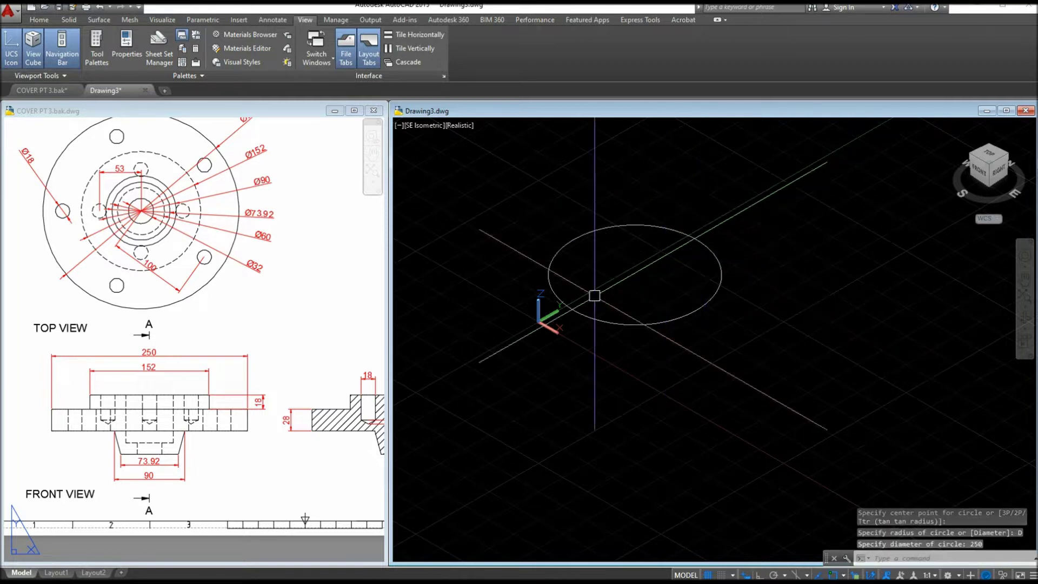
- Examine the flange's overall width in the reference front view and its thickness dimension in the side view
click(245, 366)
click(226, 355)
click(241, 326)
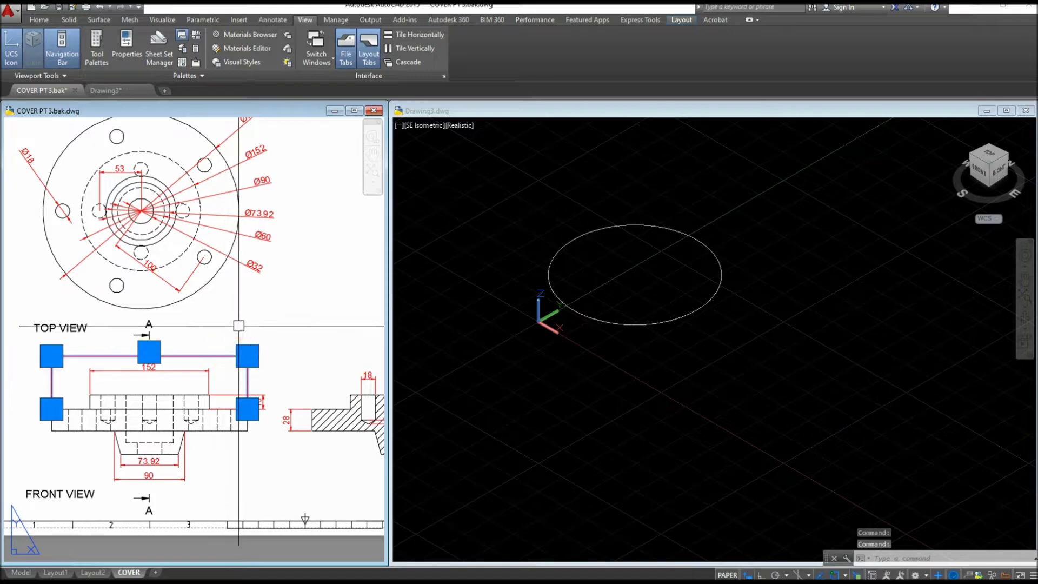
key(Escape)
middle_drag(286, 237, 286, 297)
right_click(273, 196)
key(Escape)
click(631, 391)
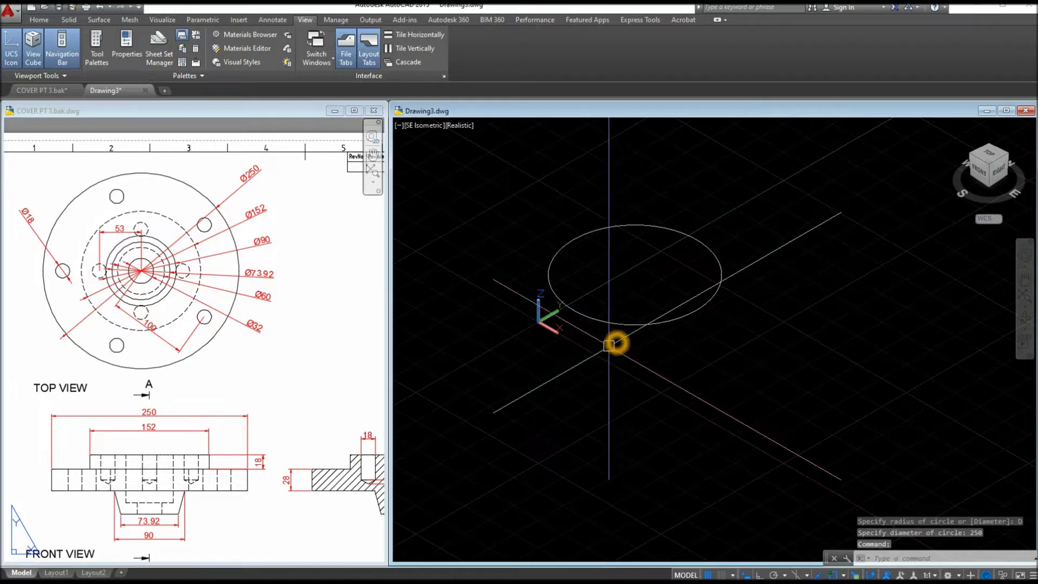
click(271, 508)
scroll(268, 502, up, 2)
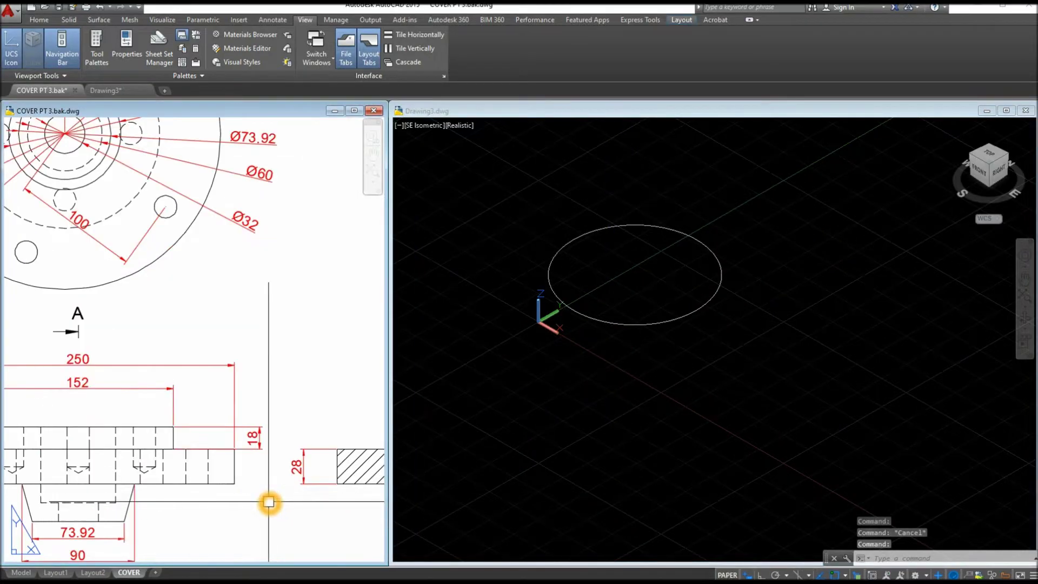
scroll(268, 479, down, 6)
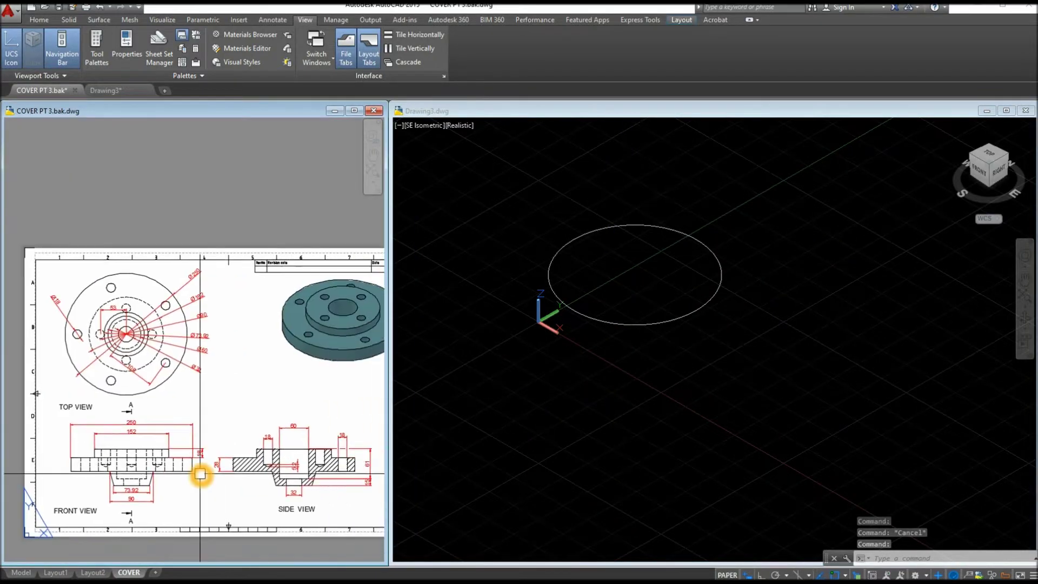
scroll(210, 469, up, 10)
click(250, 436)
key(Escape)
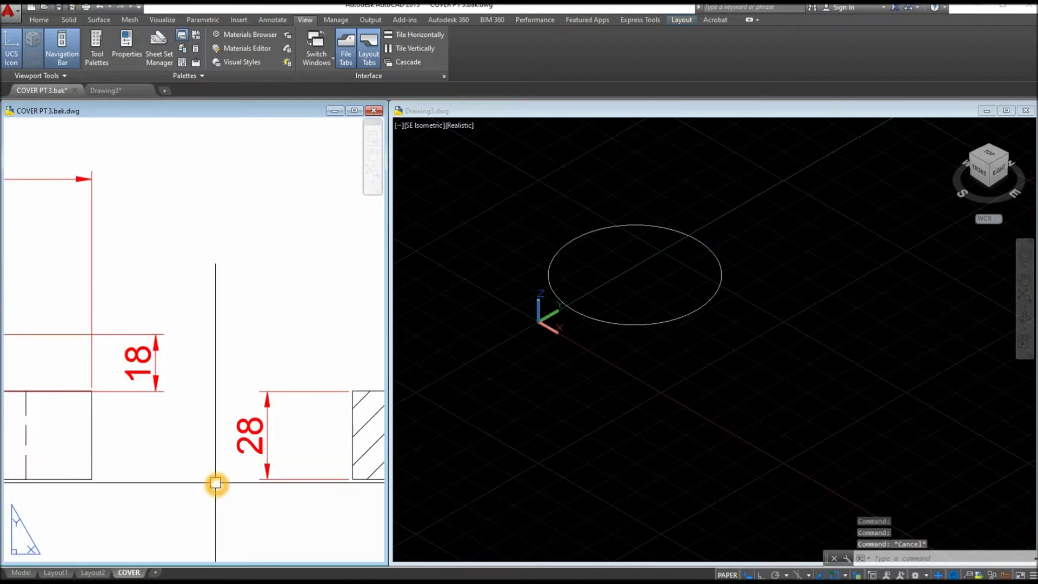
- Add a linear dimension for the wide flange's thickness in the reference front view, in line with the 18 dimension
scroll(216, 484, down, 2)
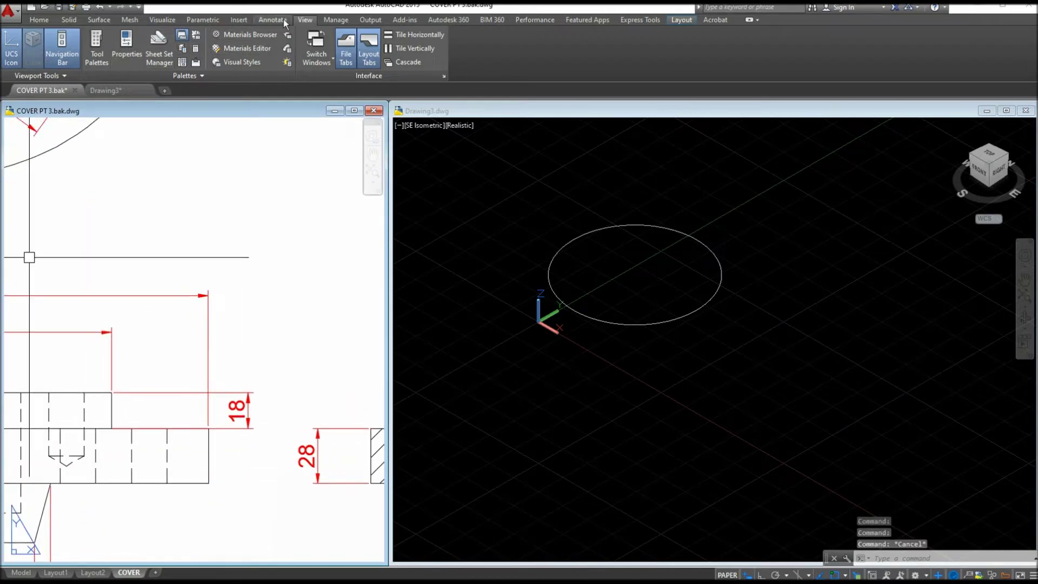
click(283, 21)
click(205, 65)
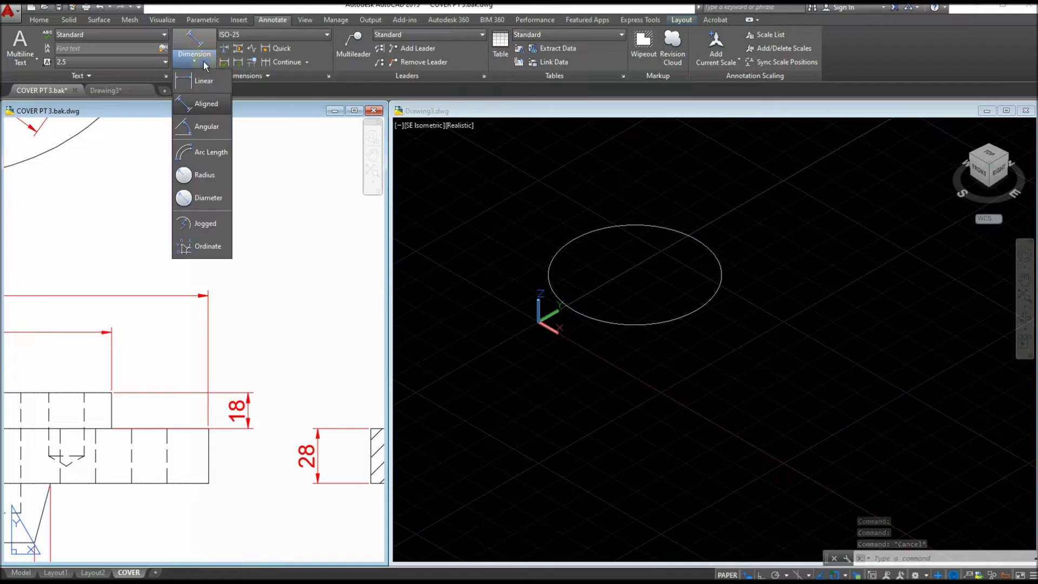
click(200, 77)
click(208, 483)
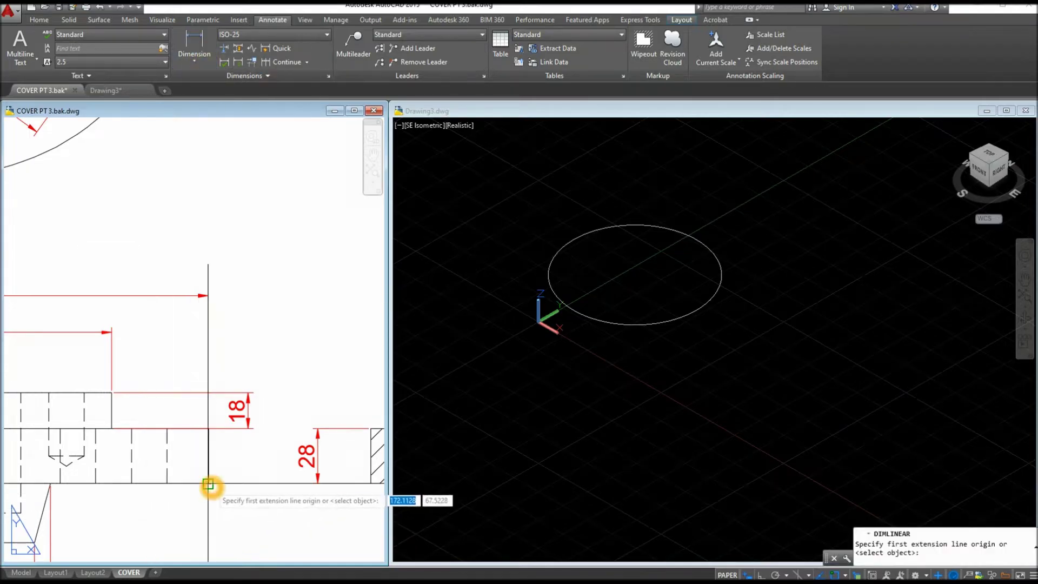
click(209, 430)
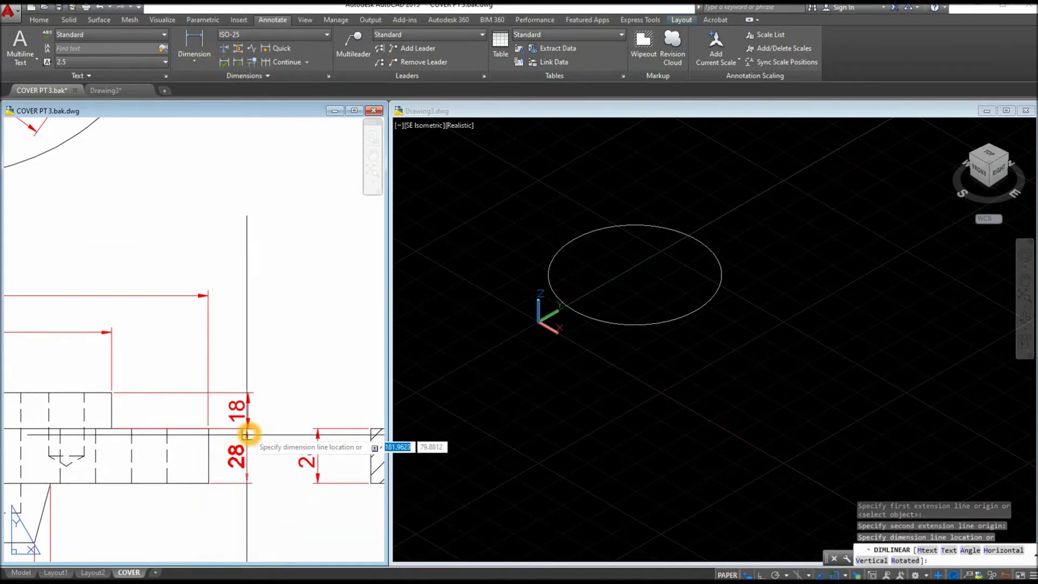
click(249, 429)
- Extrude the 250 diameter circle in the new drawing to a height of 28 to form the flange disc
click(554, 389)
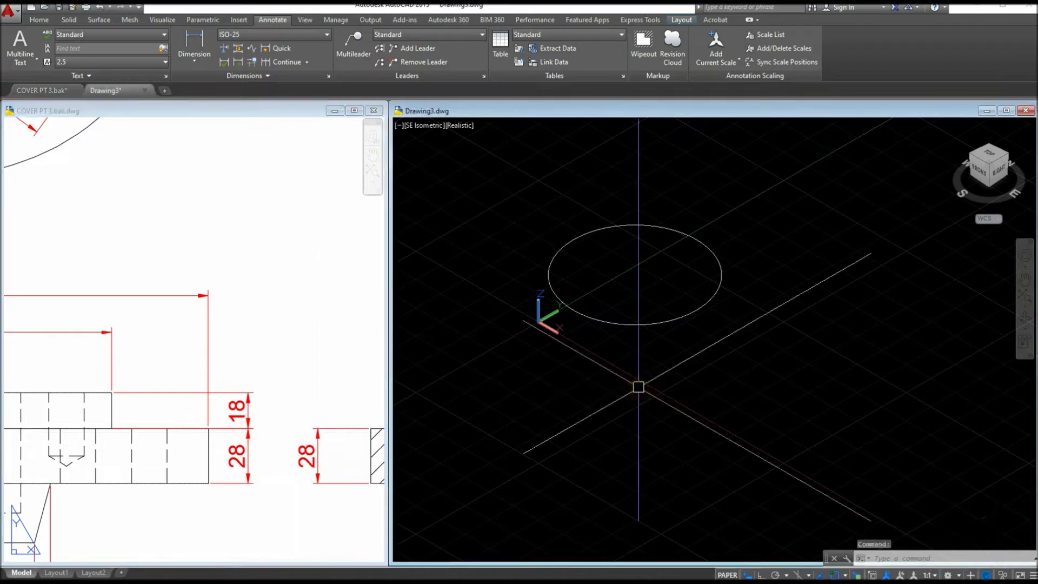
click(40, 20)
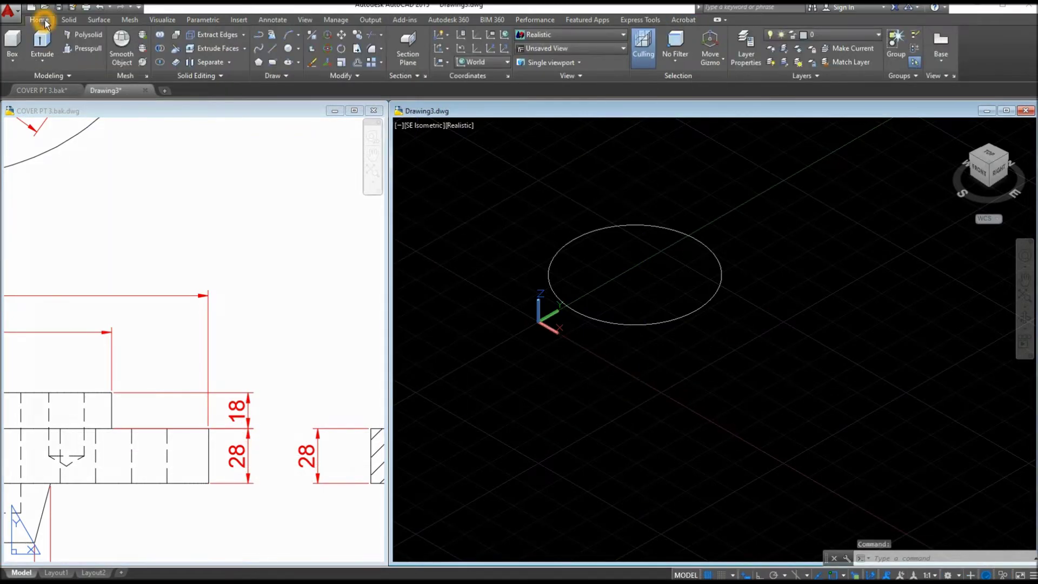
click(40, 38)
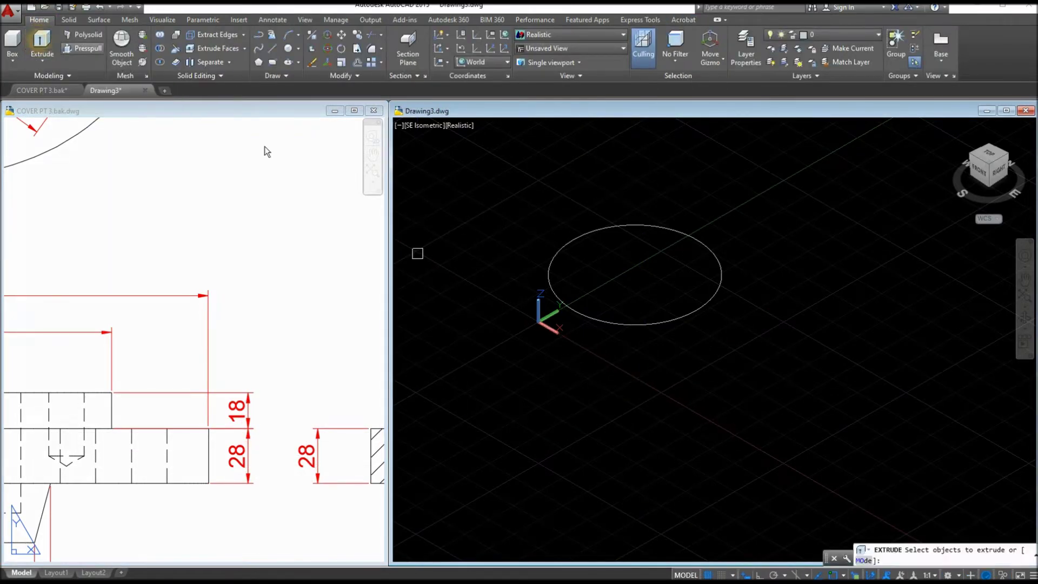
click(547, 276)
right_click(541, 266)
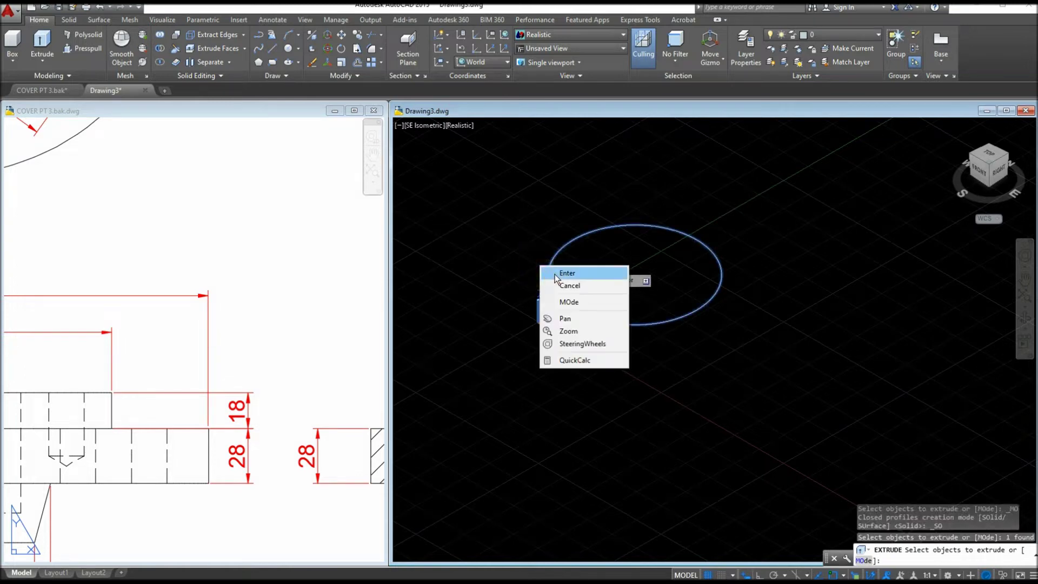
click(556, 278)
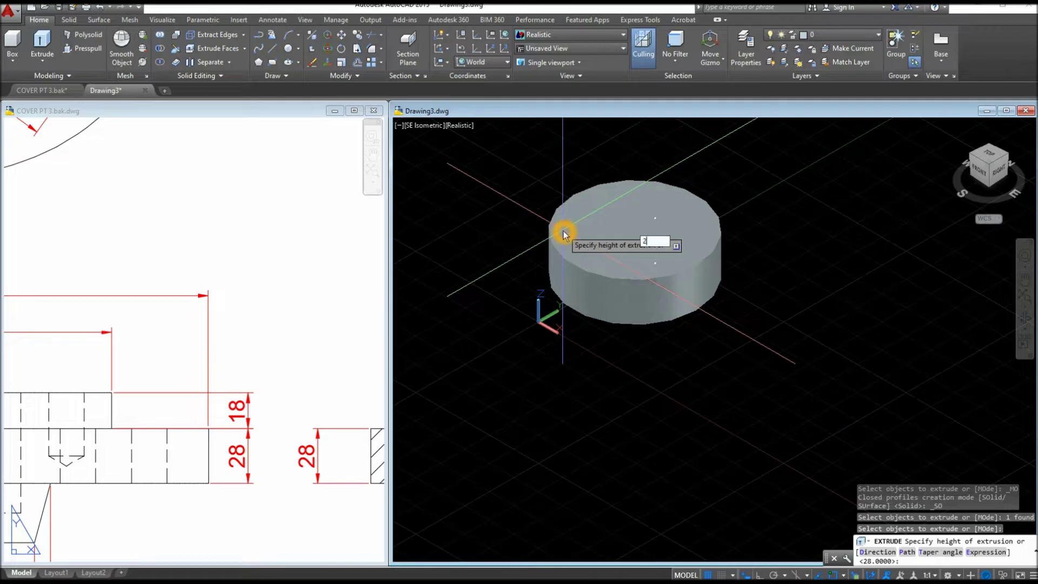
text(28)
key(Return)
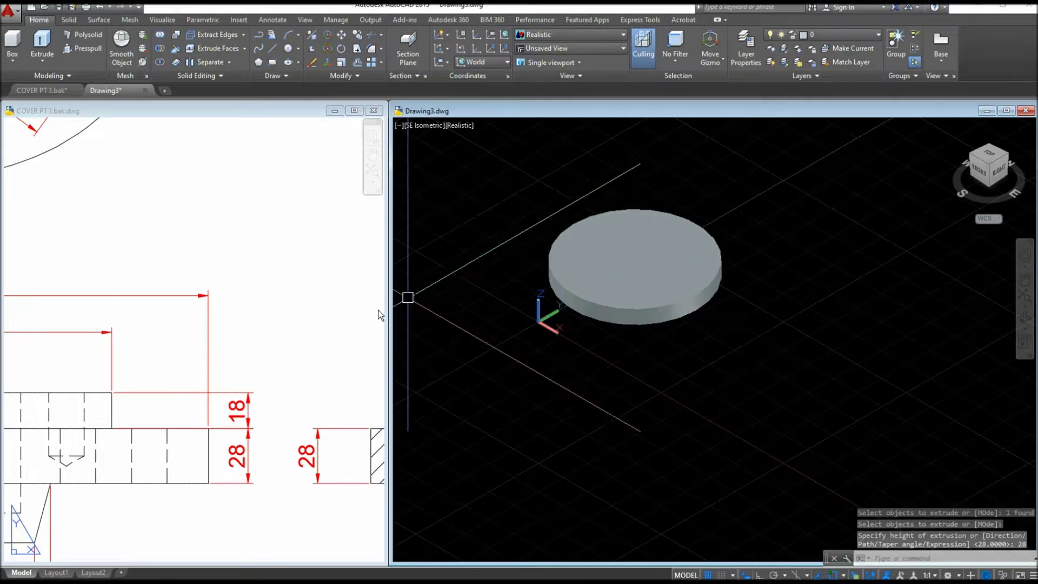
- Draw a circle of diameter 152 centred on the top face of the flange disc
click(198, 350)
scroll(198, 350, down, 3)
scroll(254, 372, down, 2)
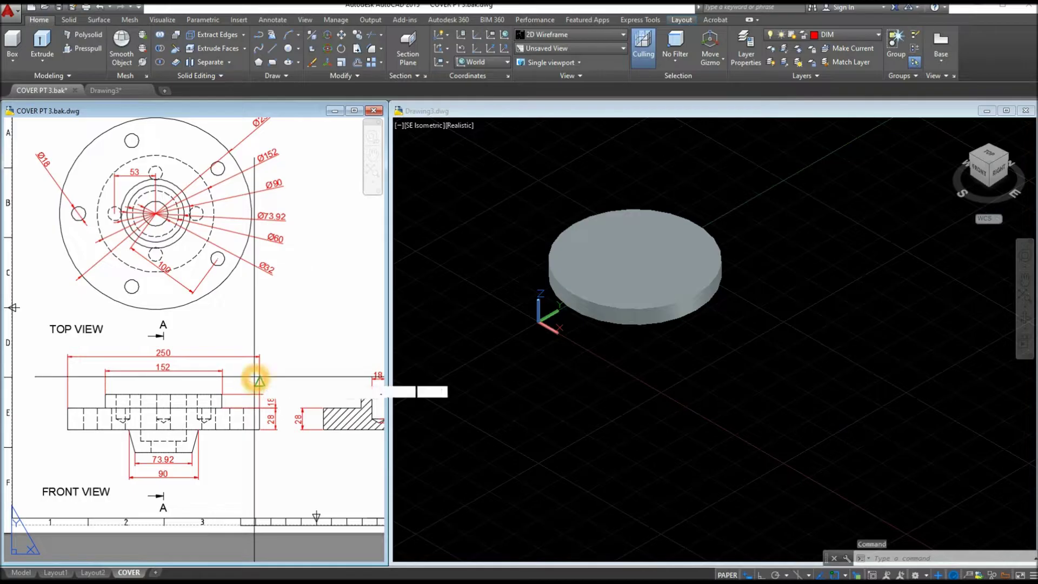
text(c)
key(Return)
click(509, 311)
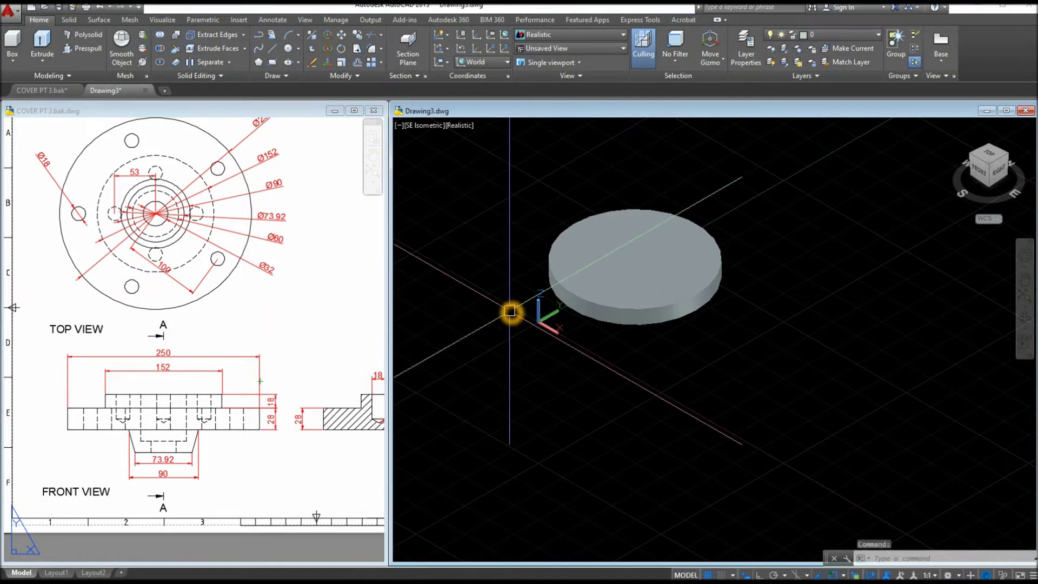
text(c)
key(Return)
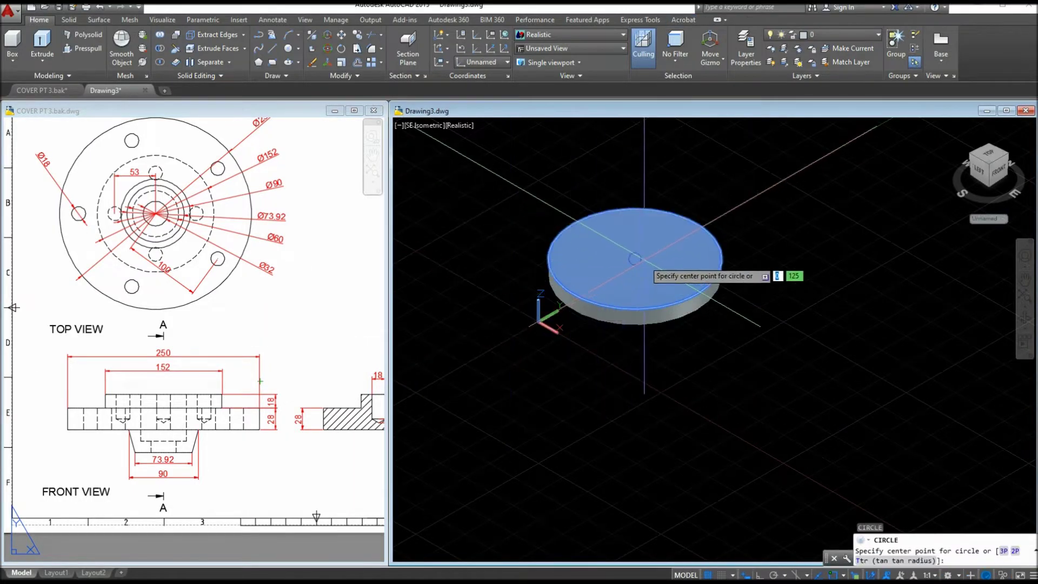
click(638, 258)
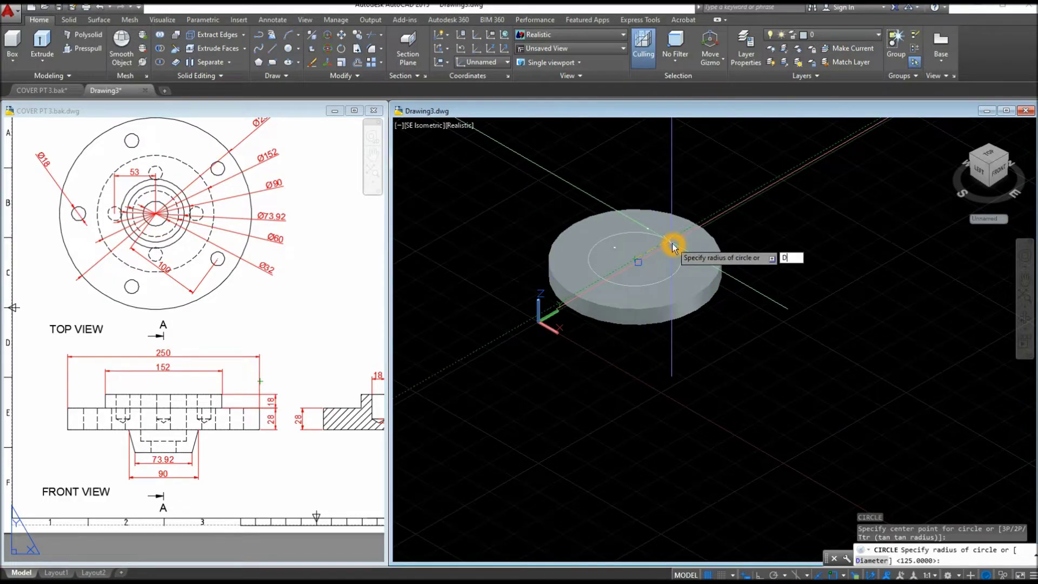
text(D)
key(Return)
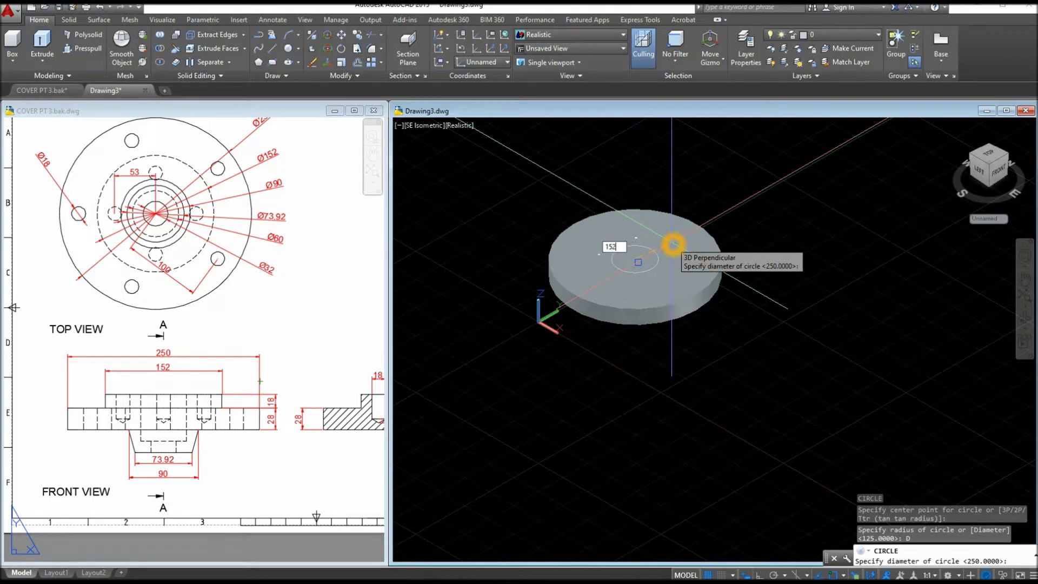
text(152)
key(Return)
- Extrude the 152 diameter circle upward by 18, checking its diameter and height dimensions in the reference drawing
click(201, 325)
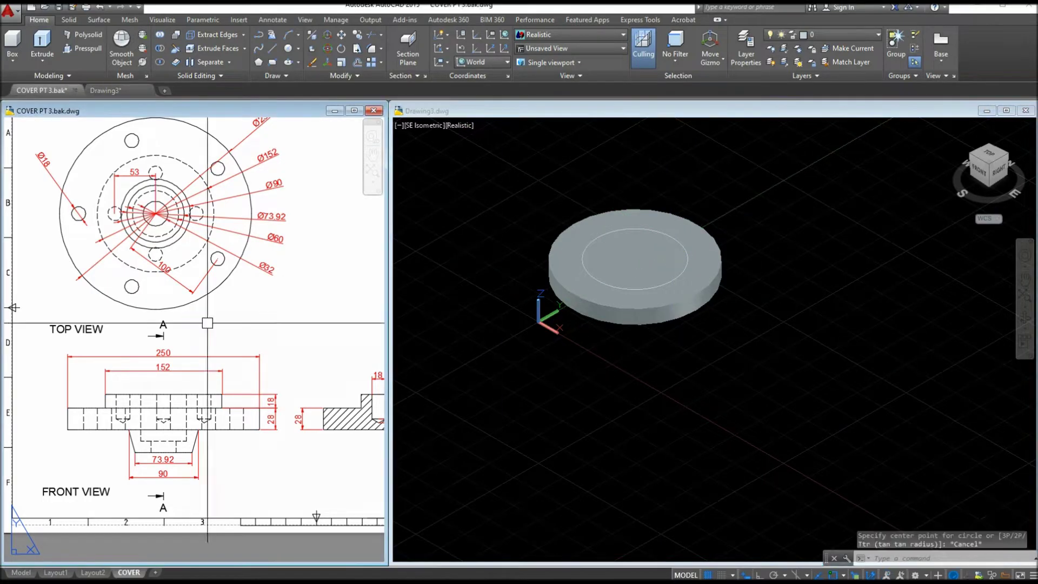
click(271, 163)
key(Escape)
click(224, 371)
key(Escape)
click(630, 412)
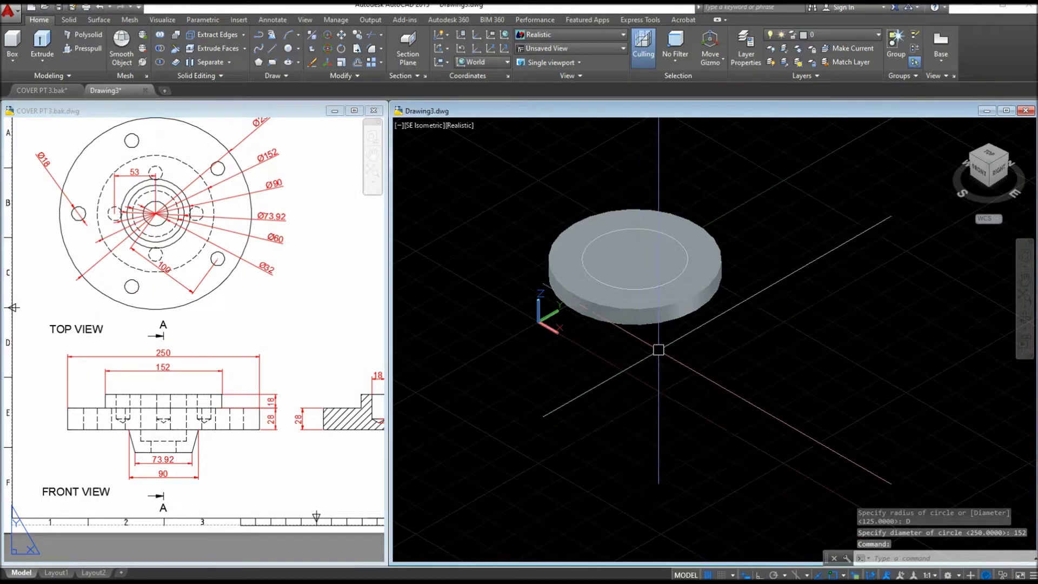
click(673, 239)
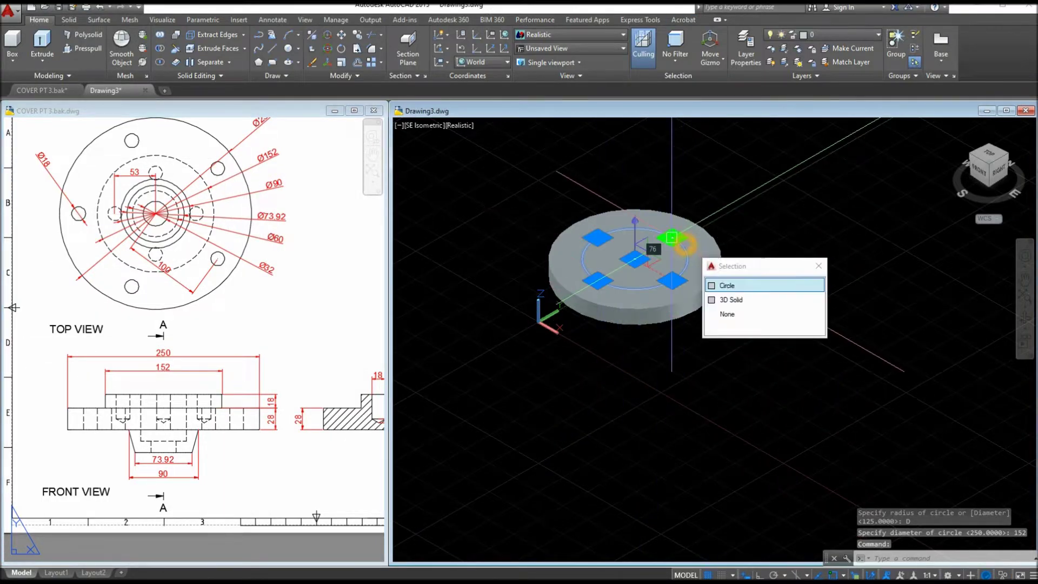
click(41, 46)
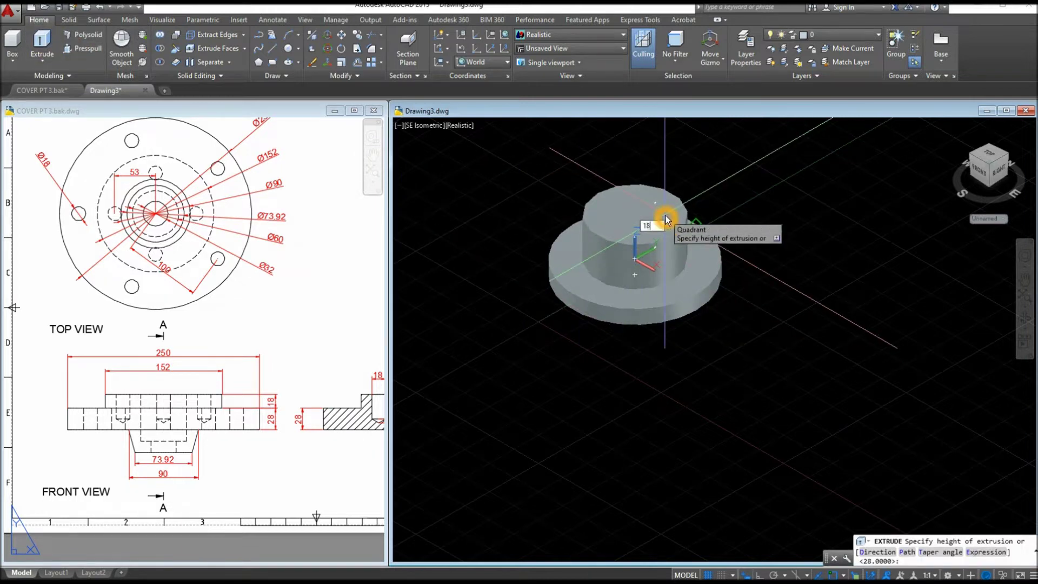
text(18)
key(Return)
click(293, 483)
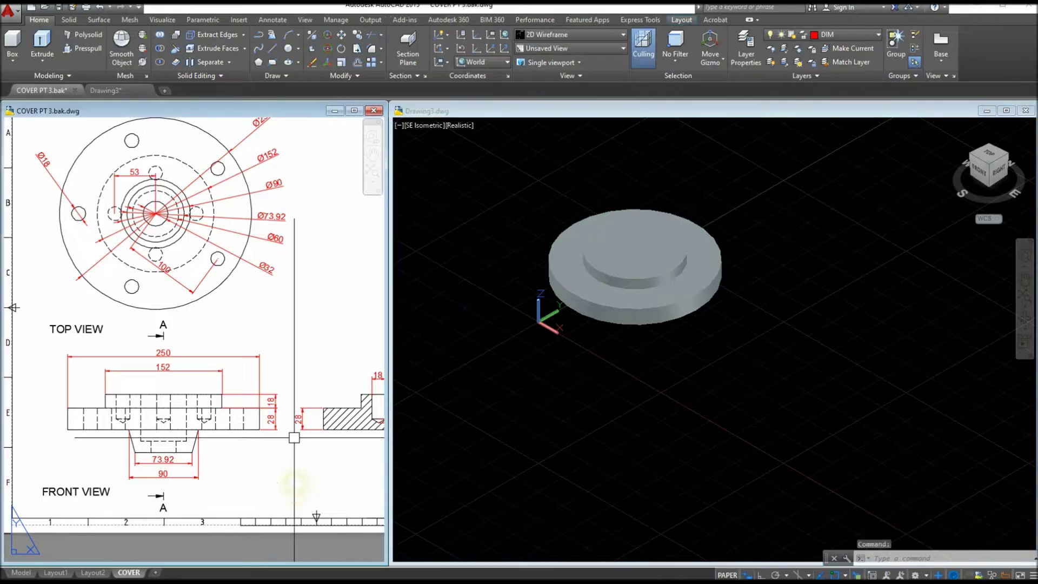
click(273, 401)
key(Escape)
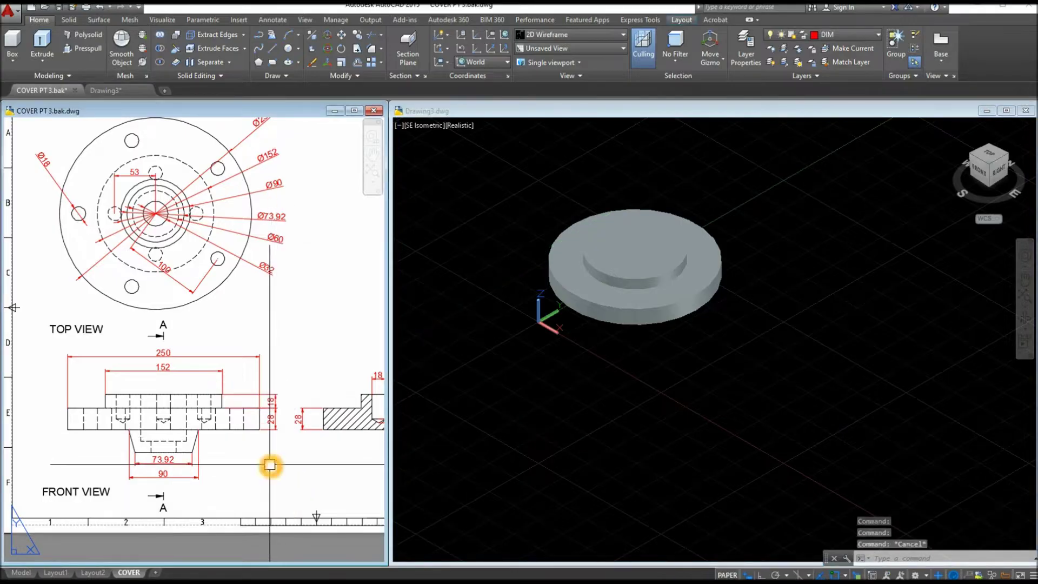
- Draw a circle of diameter 90 centred on the underside of the flange disc
click(665, 431)
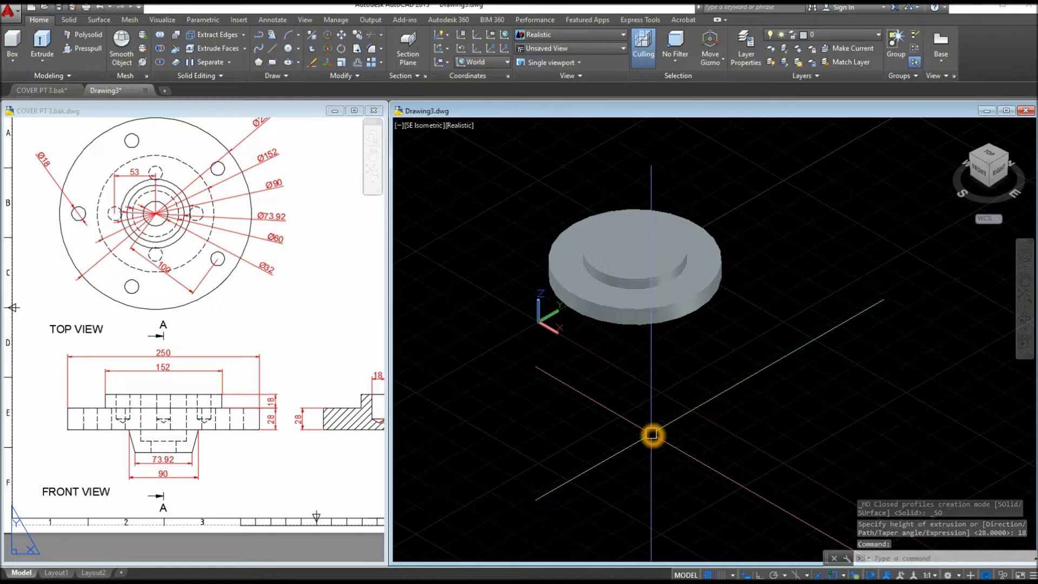
shift+middle_drag(652, 434, 653, 335)
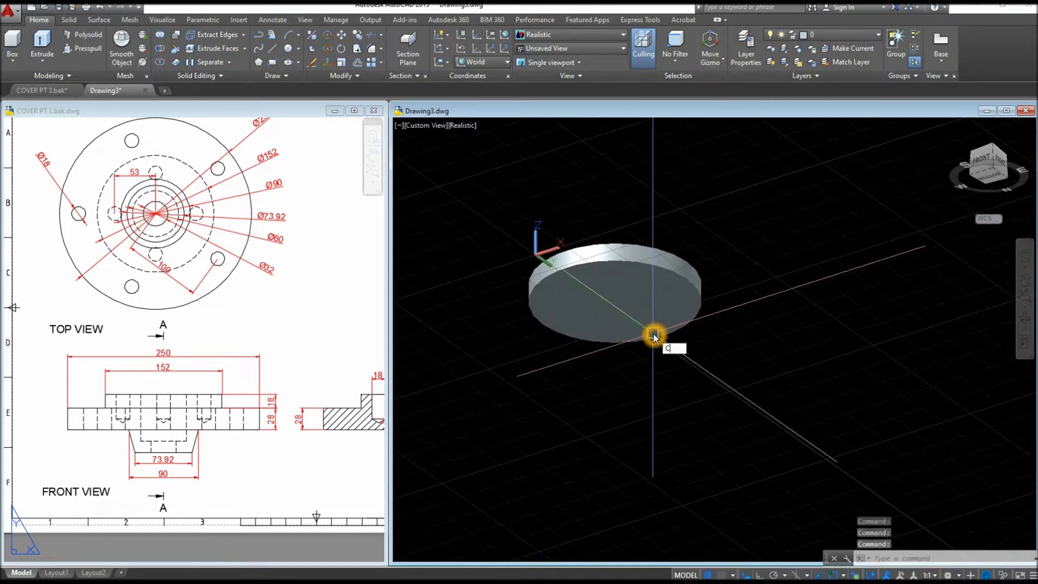
text(c)
key(Return)
click(614, 310)
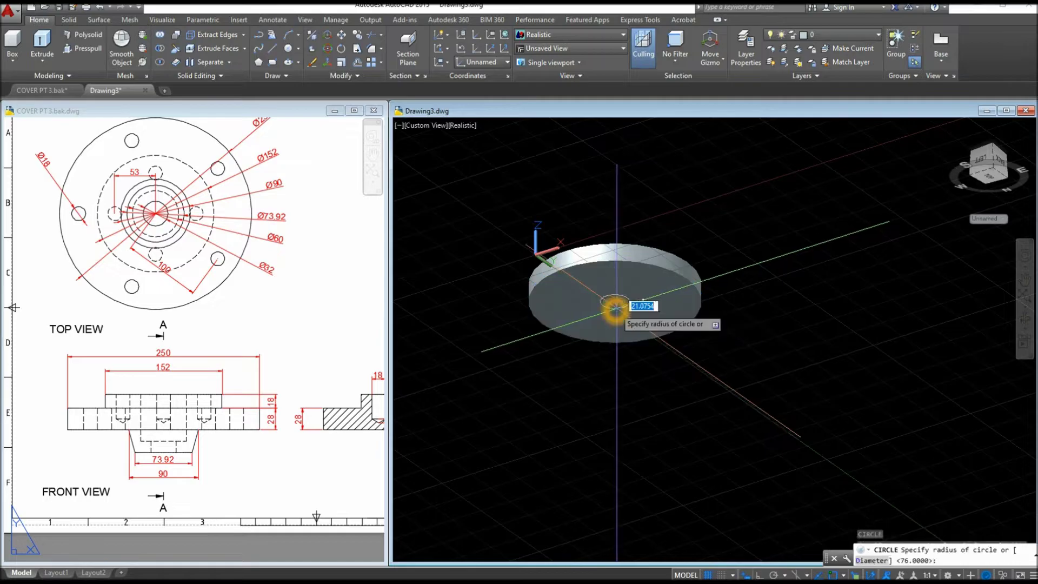
text(D)
key(Return)
text(90)
key(Return)
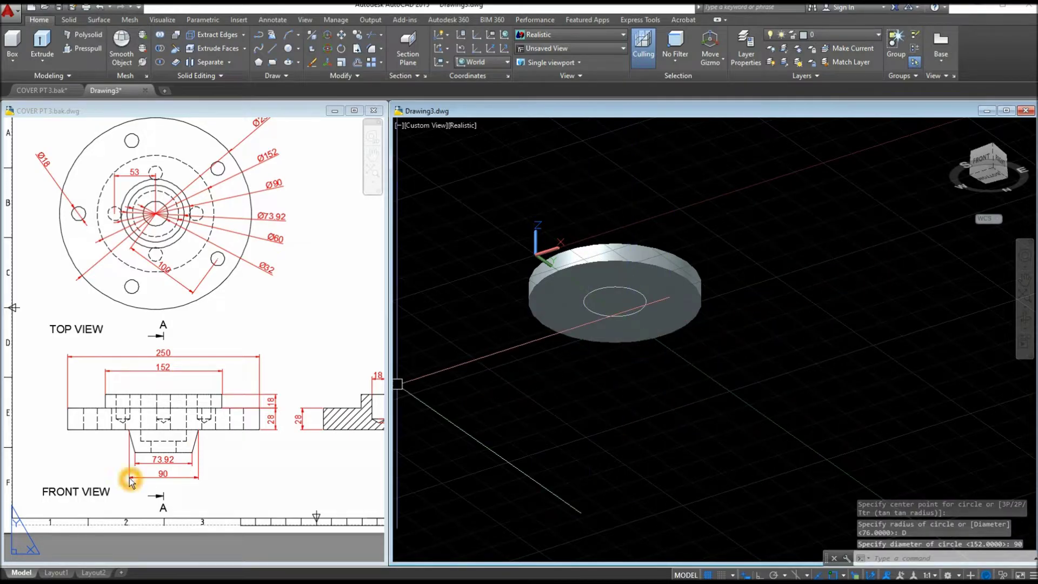
- Draw a circle of diameter 73.92 on the flange's underside, snapped to the centre of the flange disc
click(241, 470)
scroll(154, 467, up, 2)
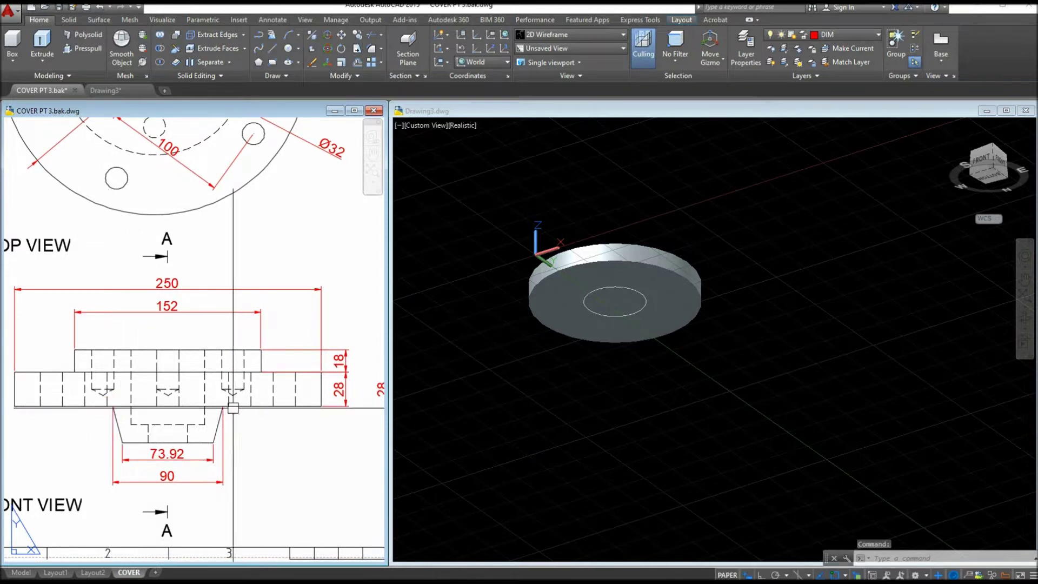
click(626, 432)
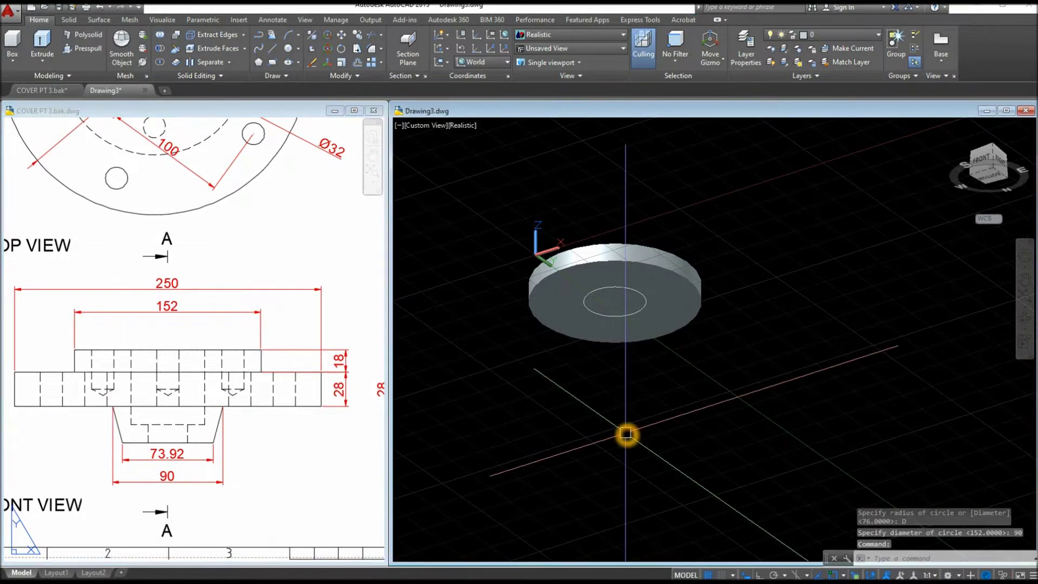
text(c)
key(Return)
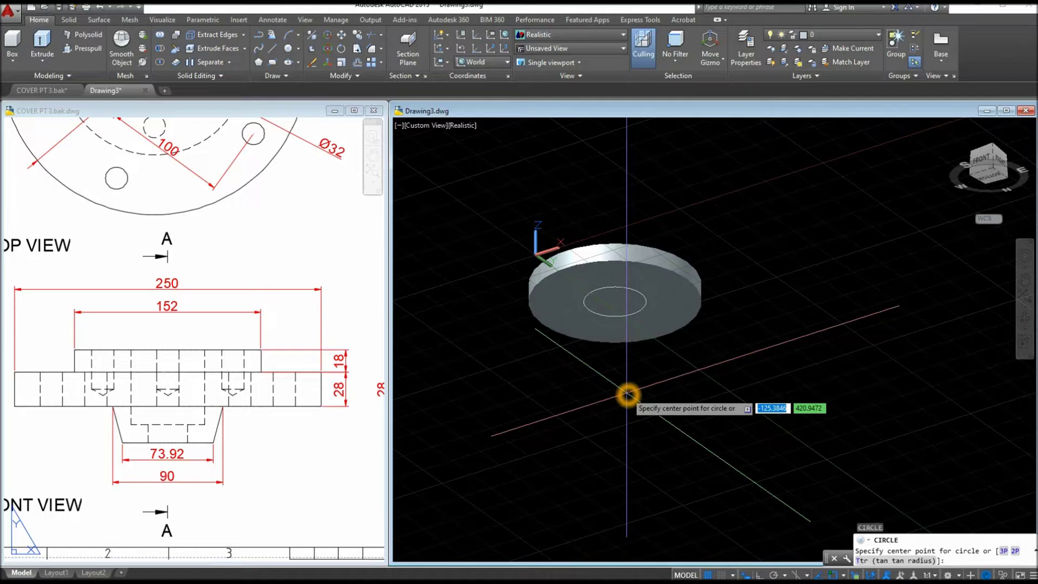
scroll(621, 352, up, 2)
scroll(626, 310, up, 2)
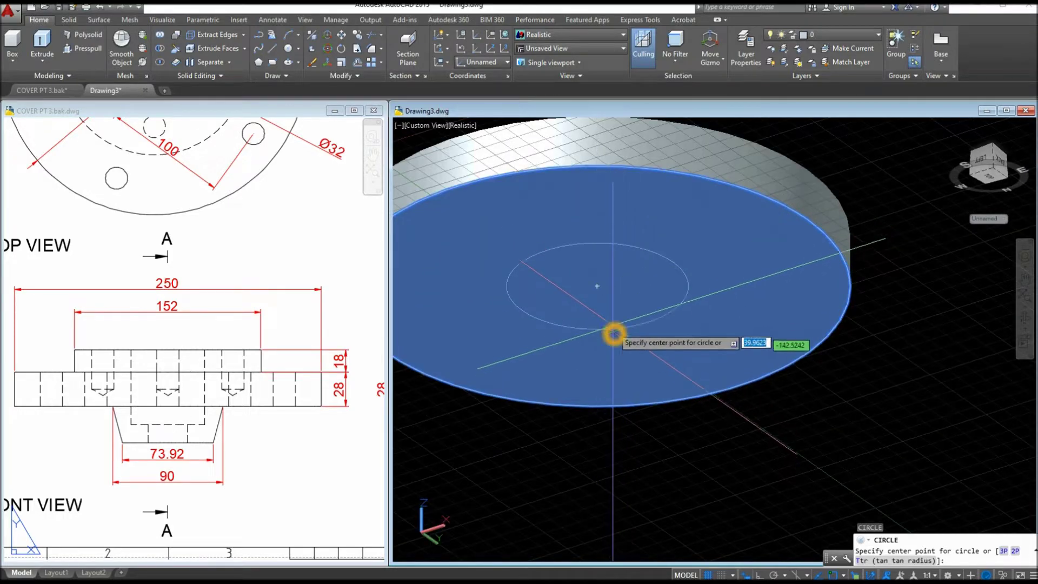
key(F8)
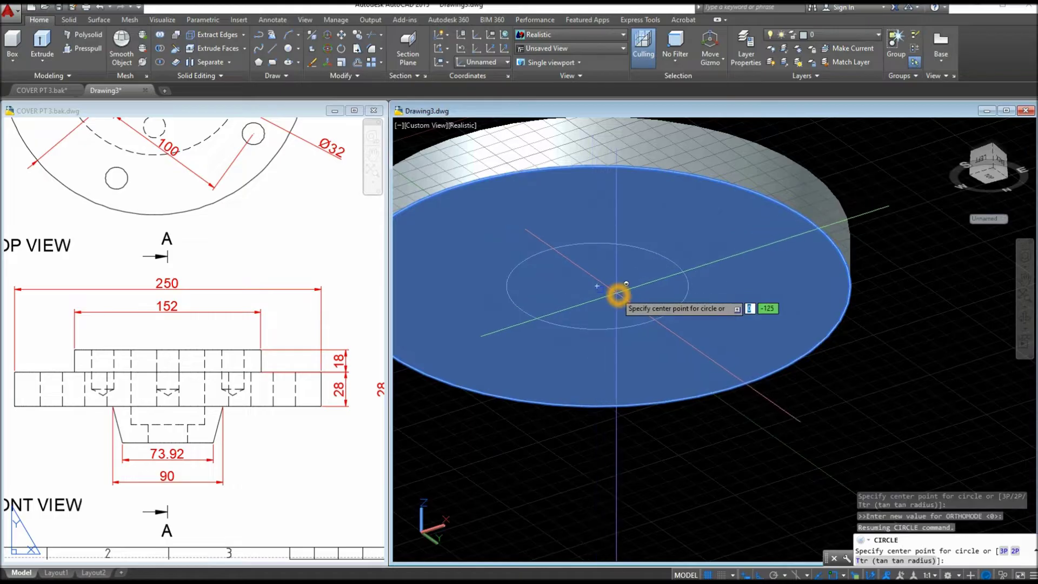
shift+right_click(618, 295)
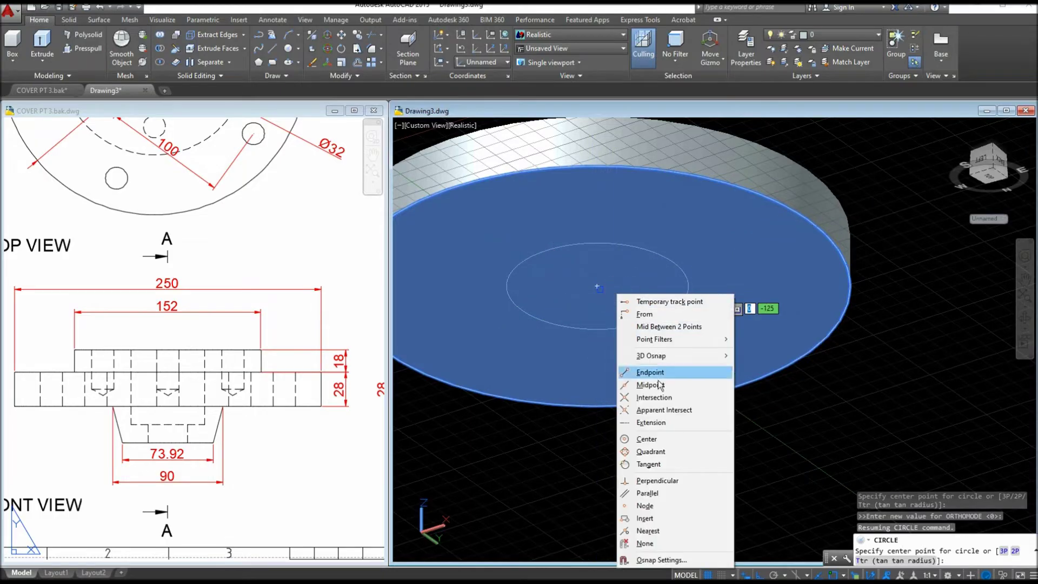
click(647, 439)
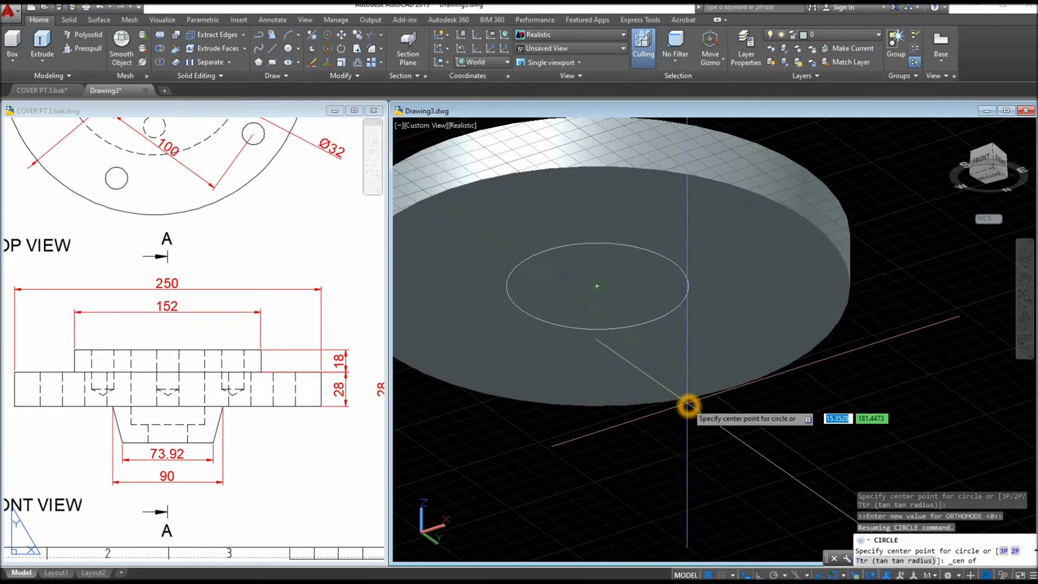
click(687, 405)
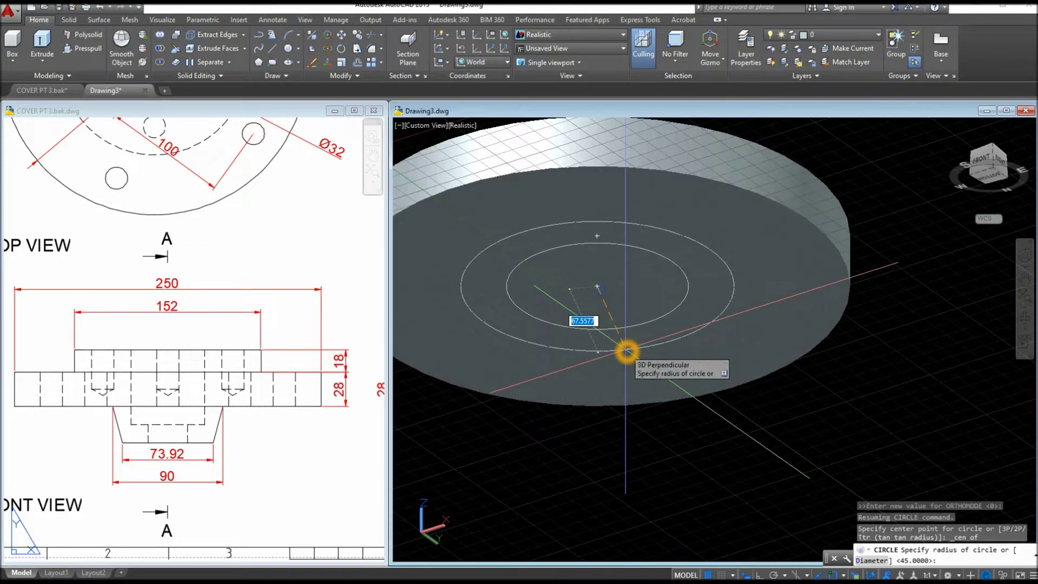
text(D)
key(Return)
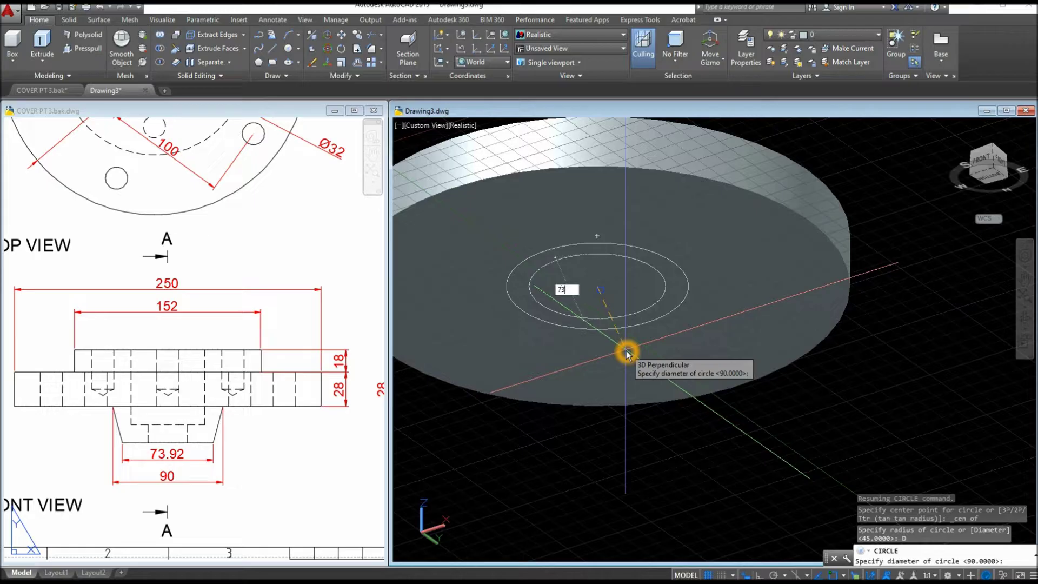
text(73.92)
key(Return)
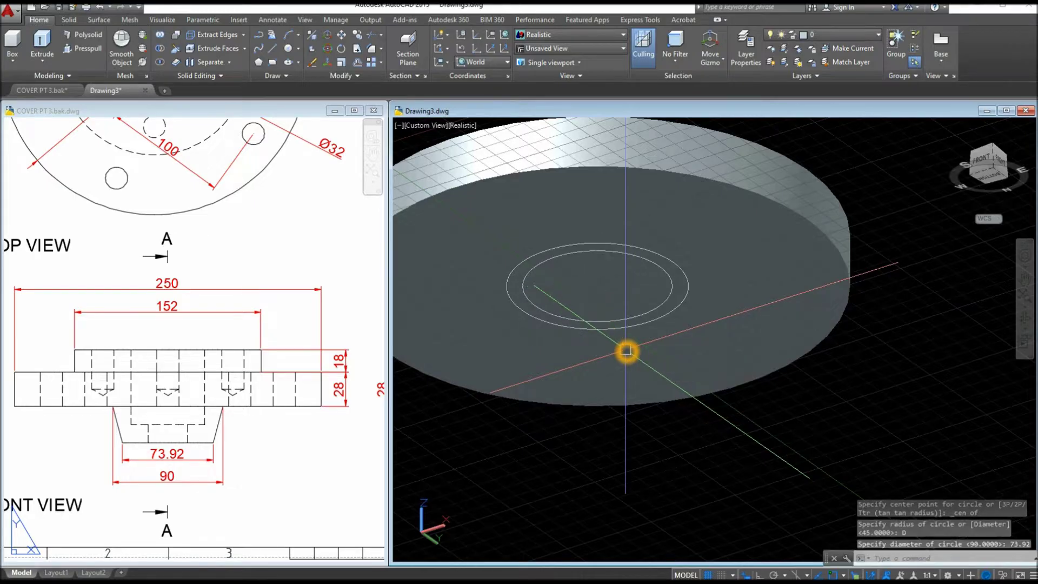
- Add a linear dimension for the height of the tapered boss in the front view of the COVER PT 3 reference drawing
click(261, 487)
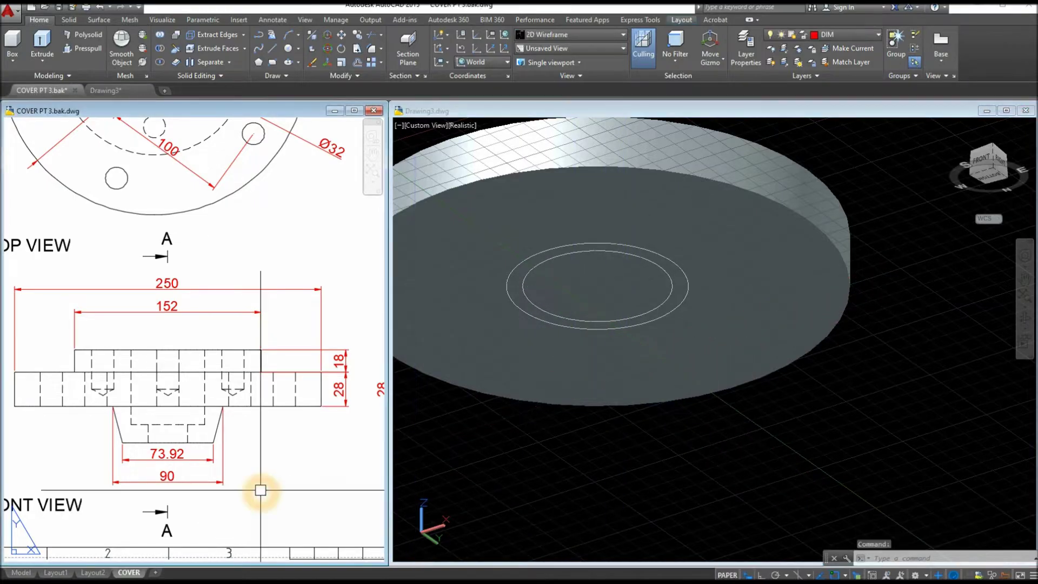
scroll(262, 486, down, 4)
middle_drag(261, 486, 160, 471)
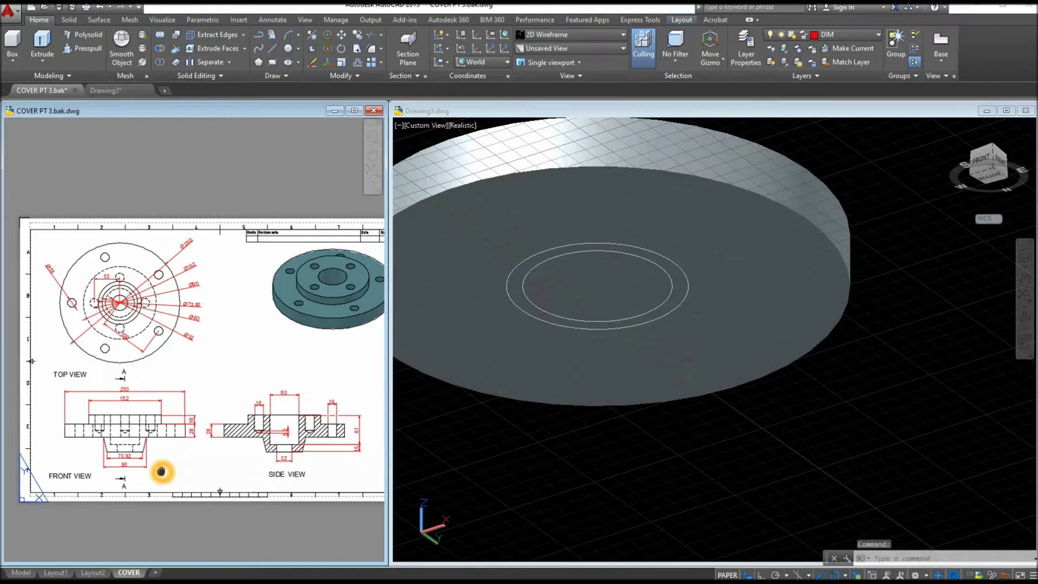
scroll(157, 464, up, 4)
middle_drag(156, 463, 232, 475)
scroll(75, 469, down, 3)
scroll(209, 458, up, 4)
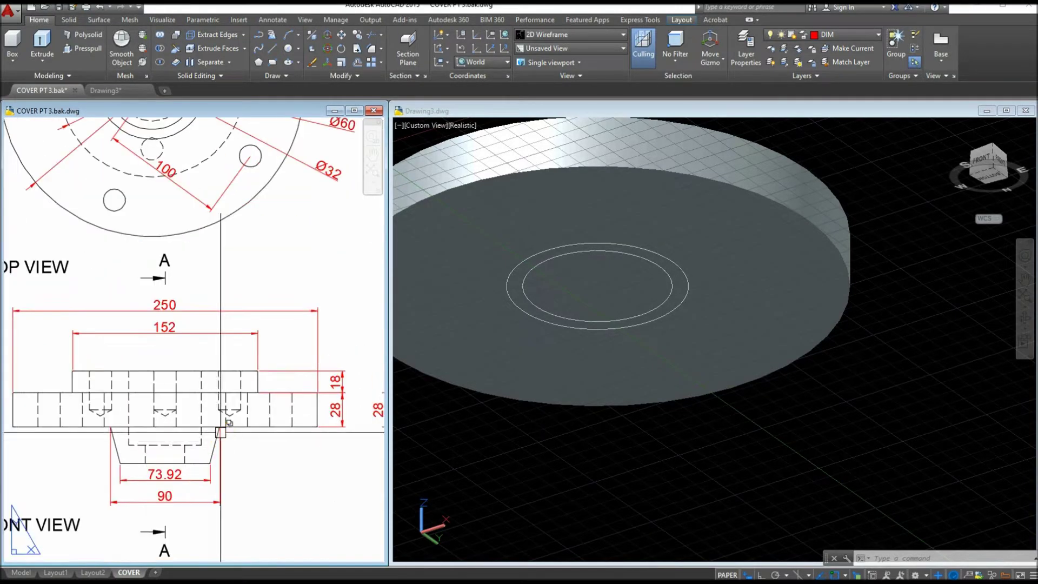
click(270, 20)
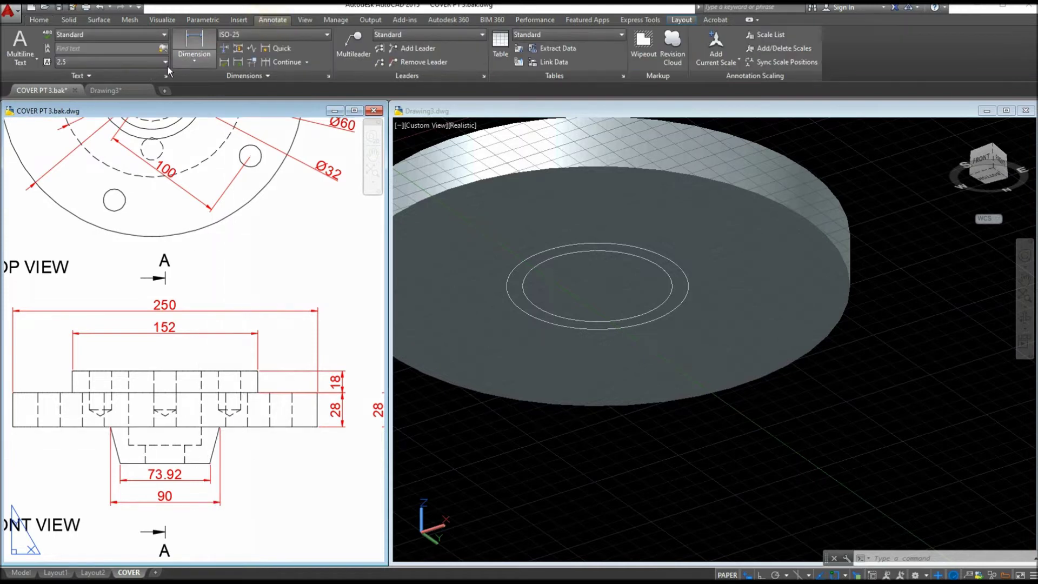
click(193, 52)
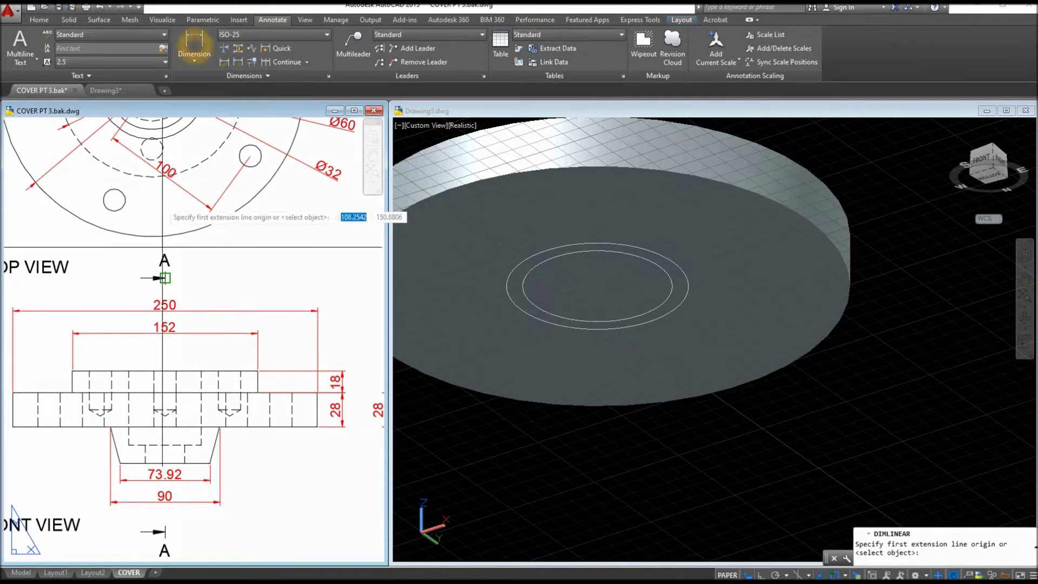
click(165, 427)
click(166, 463)
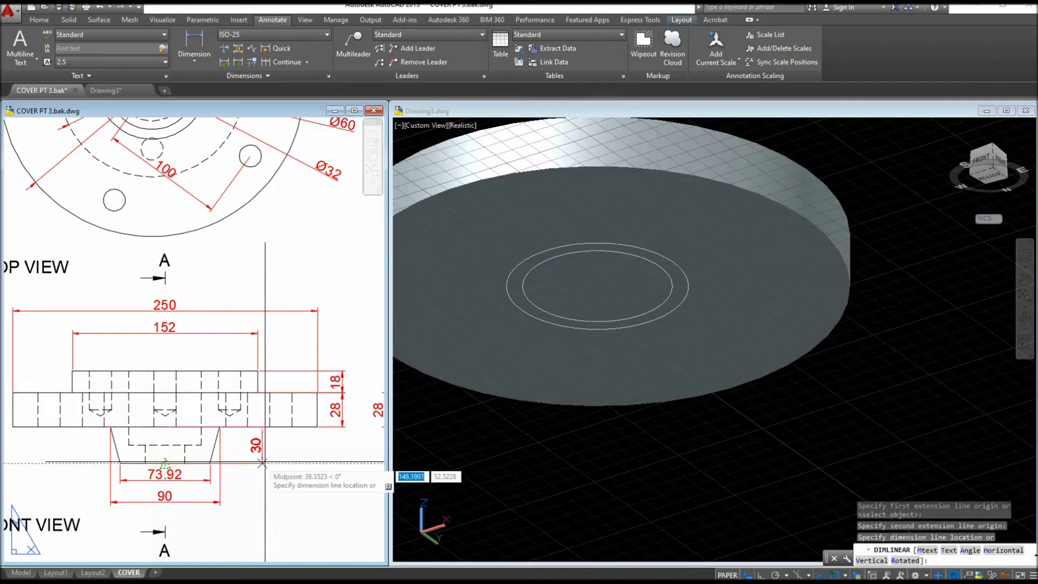
click(343, 428)
- Move the 73.92 diameter circle 30 straight down along the negative Z axis with Ortho on
click(551, 453)
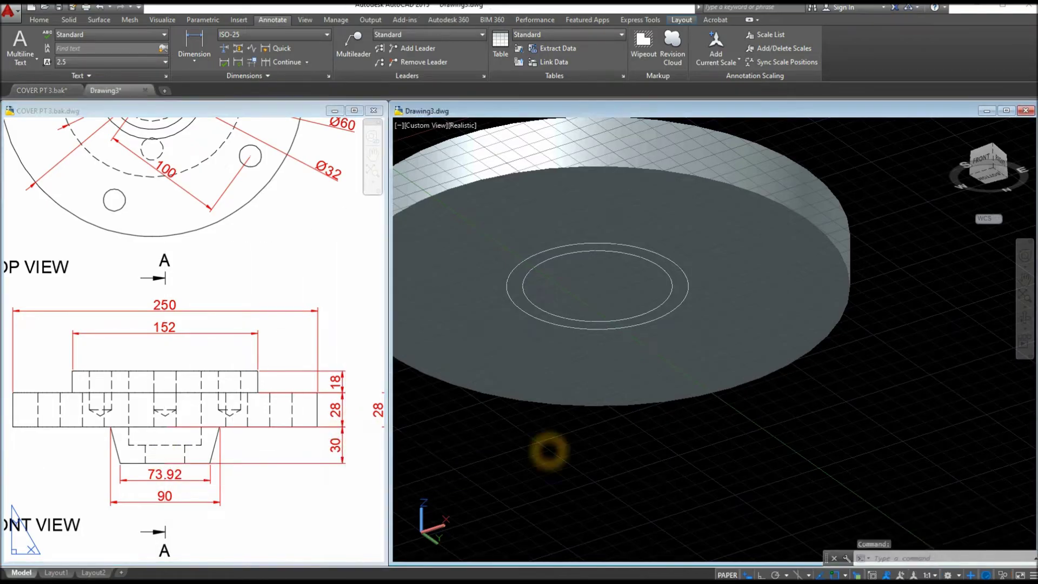
click(618, 249)
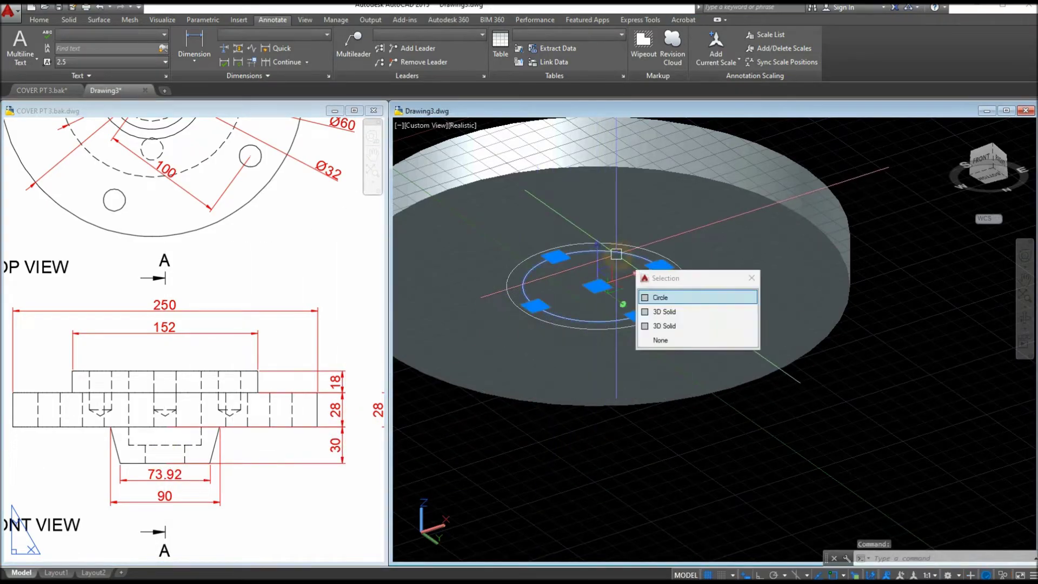
right_click(557, 257)
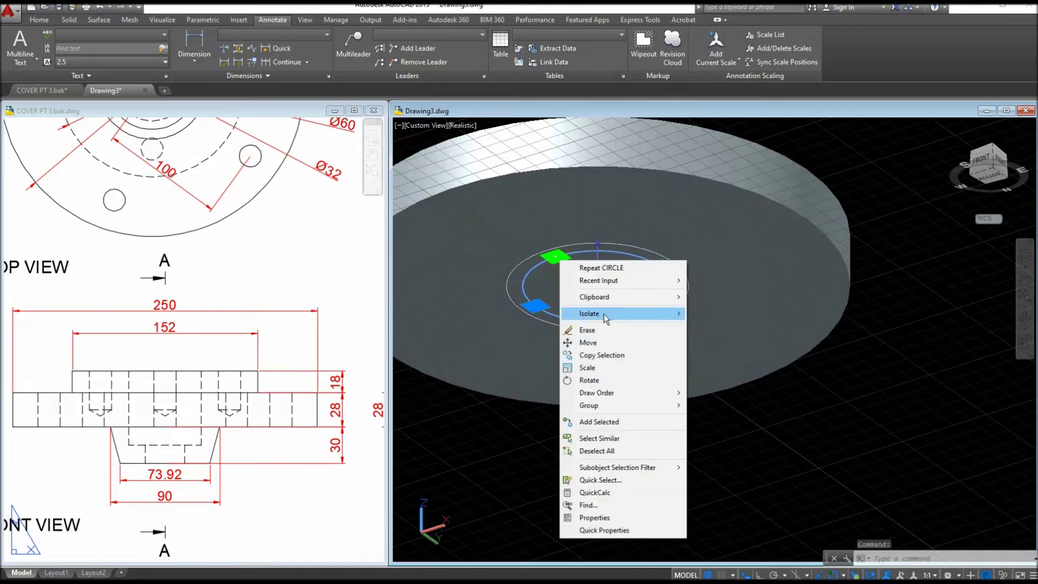
click(594, 342)
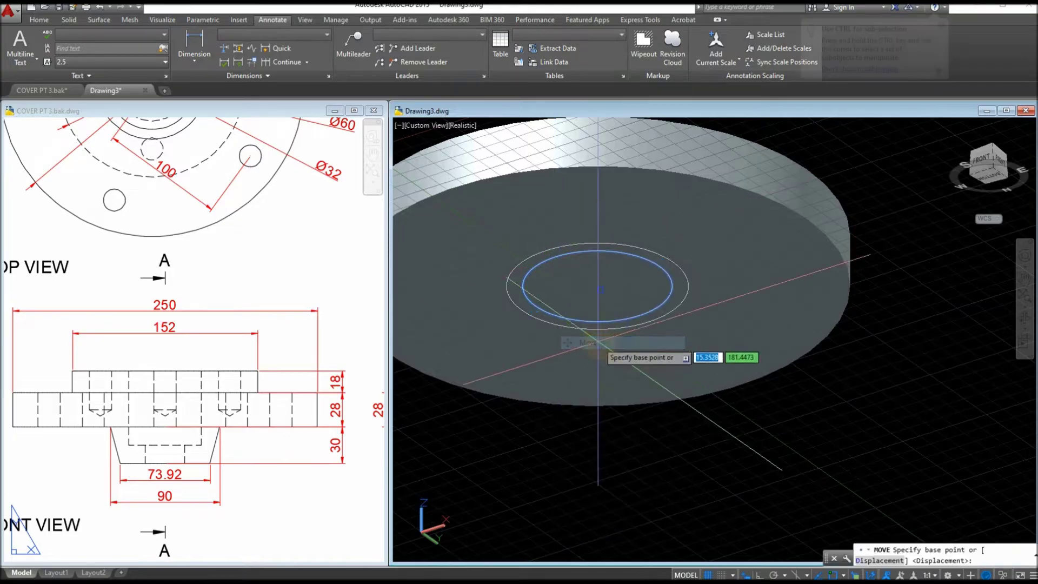
click(929, 289)
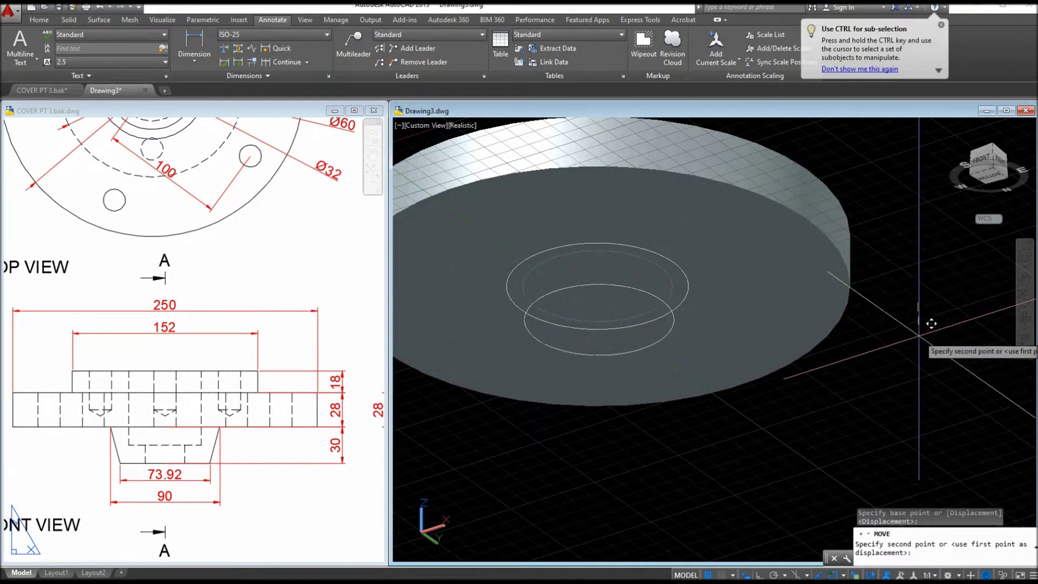
click(764, 575)
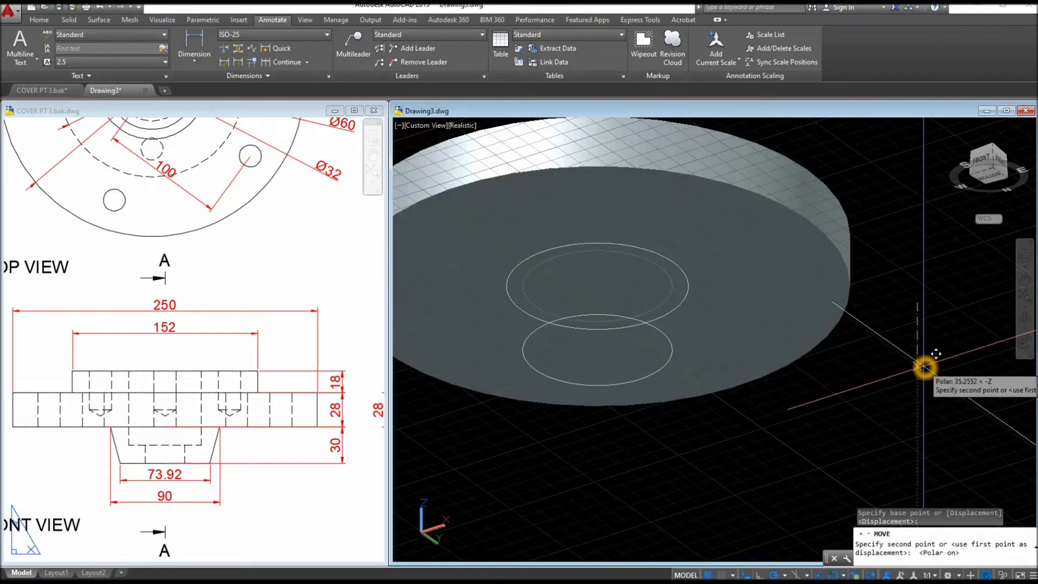
key(F8)
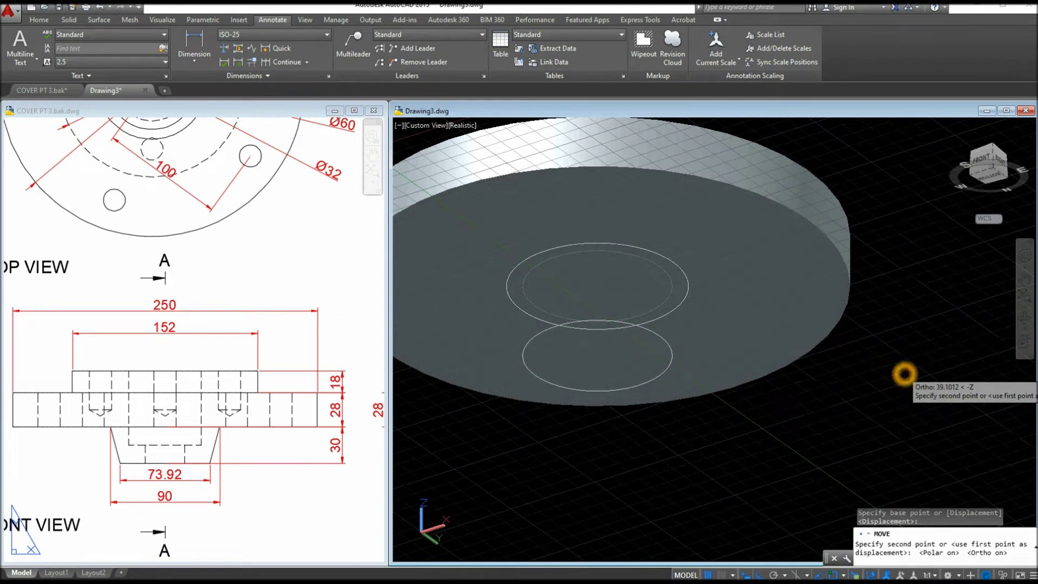
text(30)
key(Return)
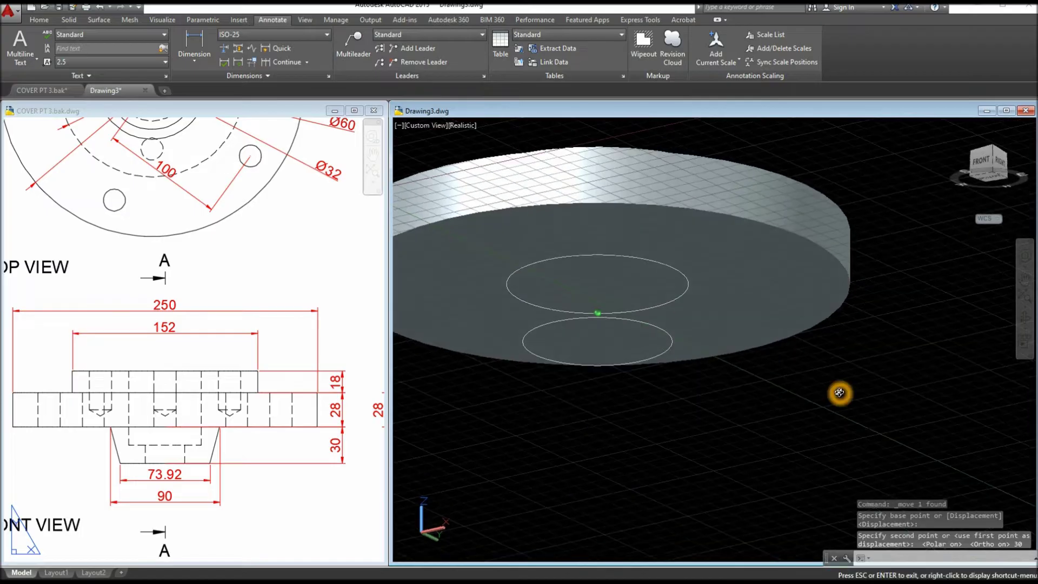
- Loft a solid from the 90 diameter circle to the lowered 73.92 diameter circle using cross sections only
click(39, 21)
click(42, 64)
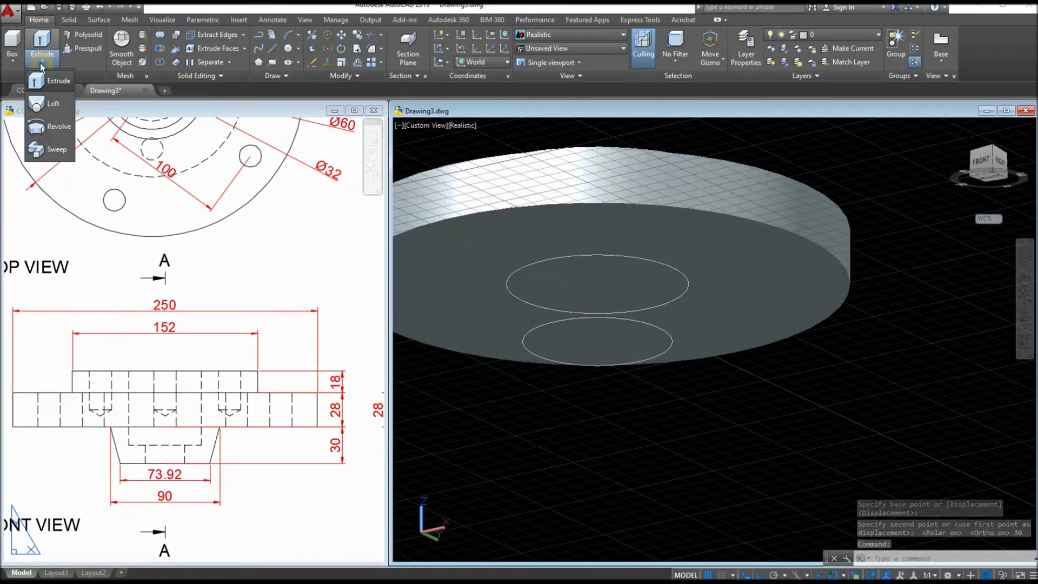
click(53, 101)
click(631, 261)
click(597, 320)
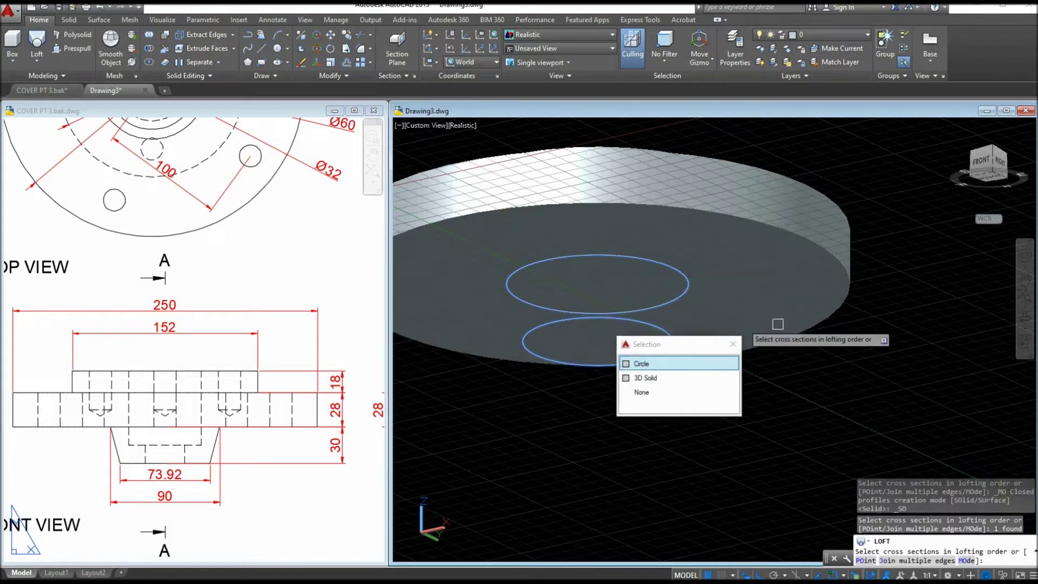
right_click(853, 321)
click(867, 331)
right_click(876, 329)
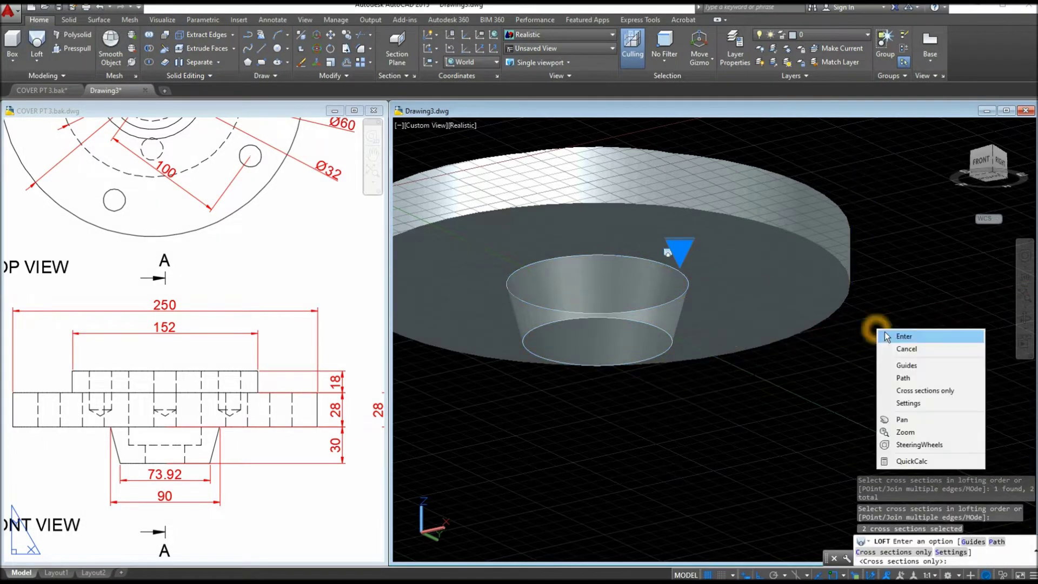
click(902, 338)
- Union the flange disc, the raised disc on top and the tapered boss underneath into one solid
shift+middle_drag(864, 324, 854, 375)
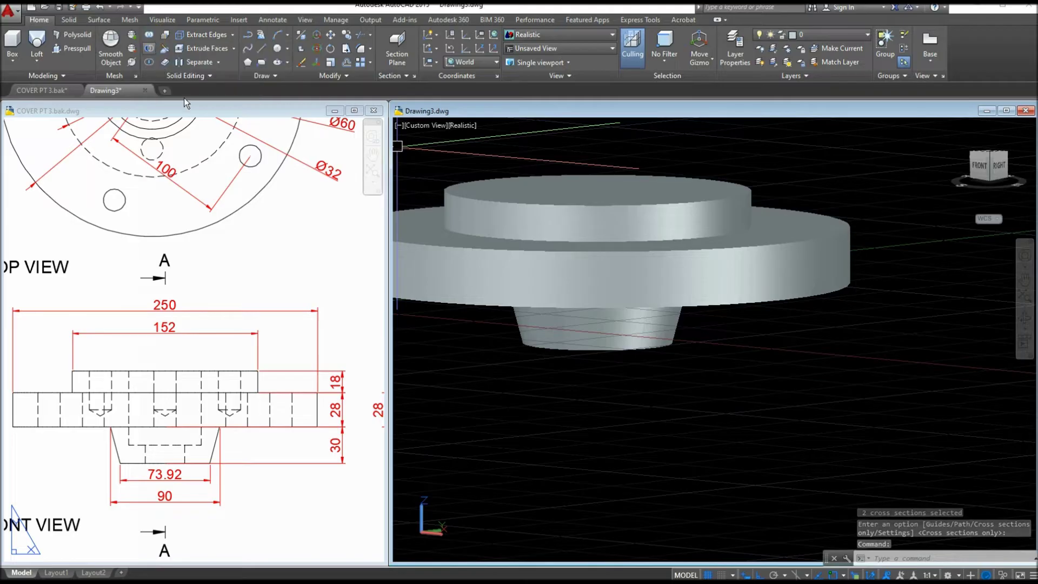
click(151, 48)
click(727, 370)
click(545, 162)
key(Return)
- Move the united cover solid a short distance upward in the model space
scroll(545, 162, down, 3)
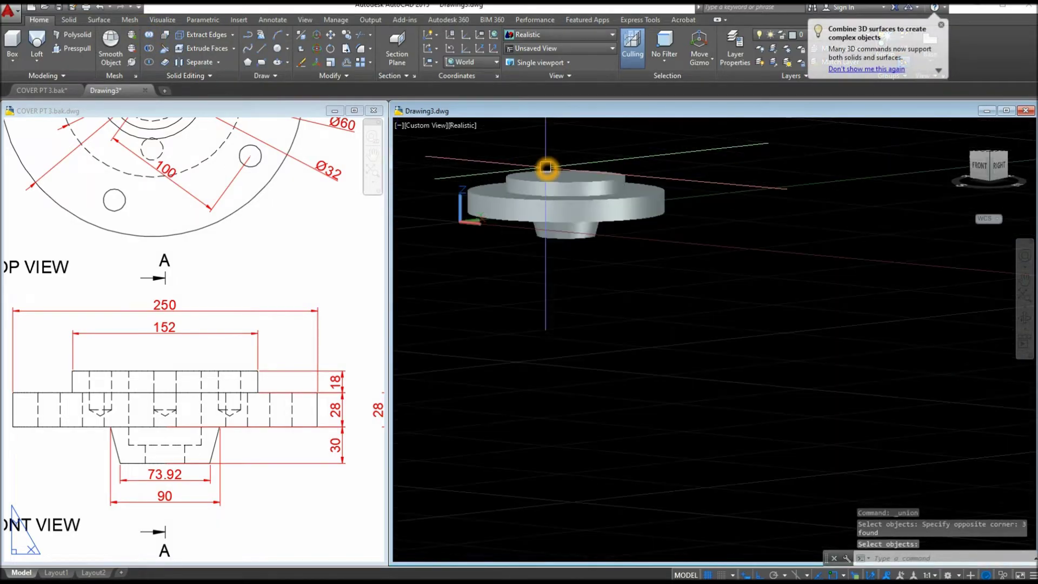
middle_drag(546, 167, 541, 197)
scroll(605, 210, up, 1)
click(605, 211)
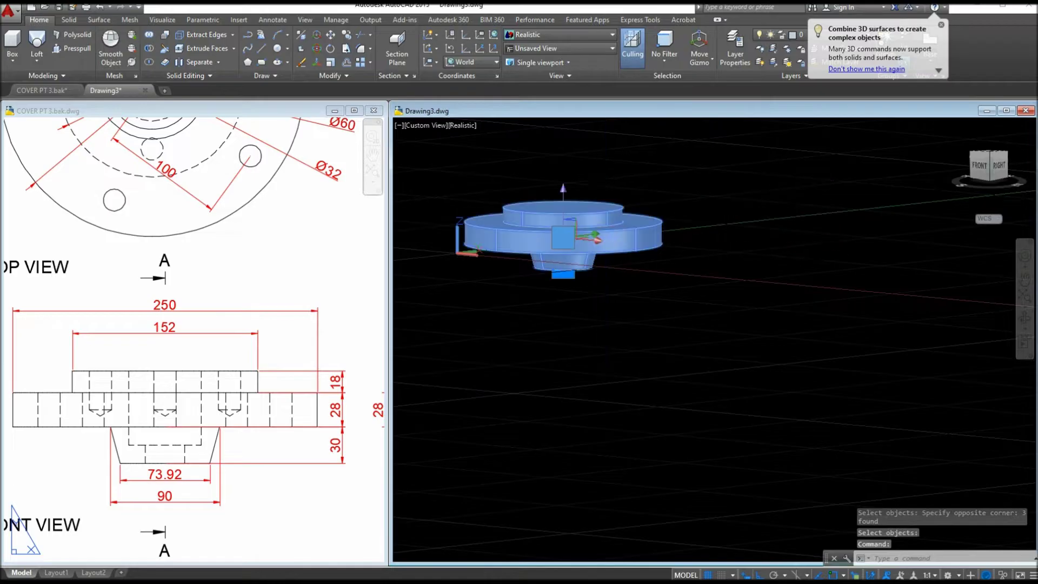
right_click(674, 172)
click(706, 253)
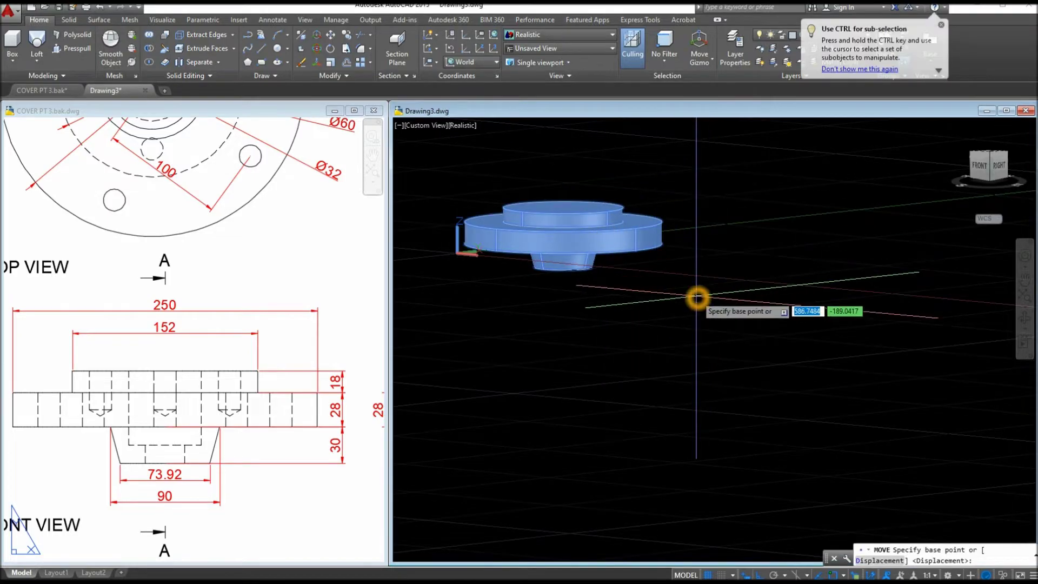
click(697, 297)
click(712, 246)
mouse_move(702, 251)
shift+middle_down()
mouse_move(702, 260)
mouse_move(713, 234)
mouse_move(707, 266)
shift+middle_up()
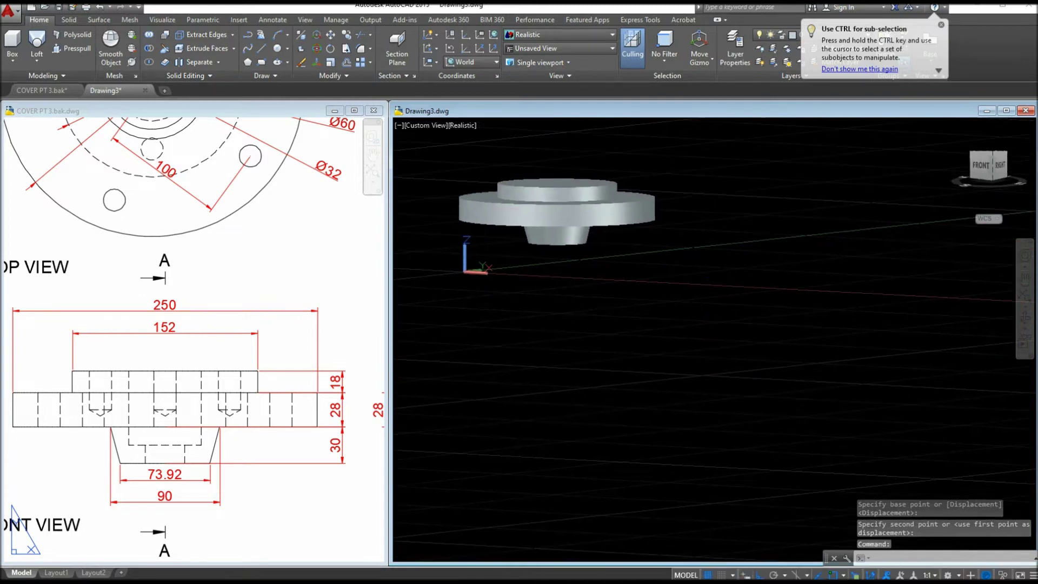
- Display the model in the Front view and examine the hole dimensions in the side view of the reference drawing
click(419, 127)
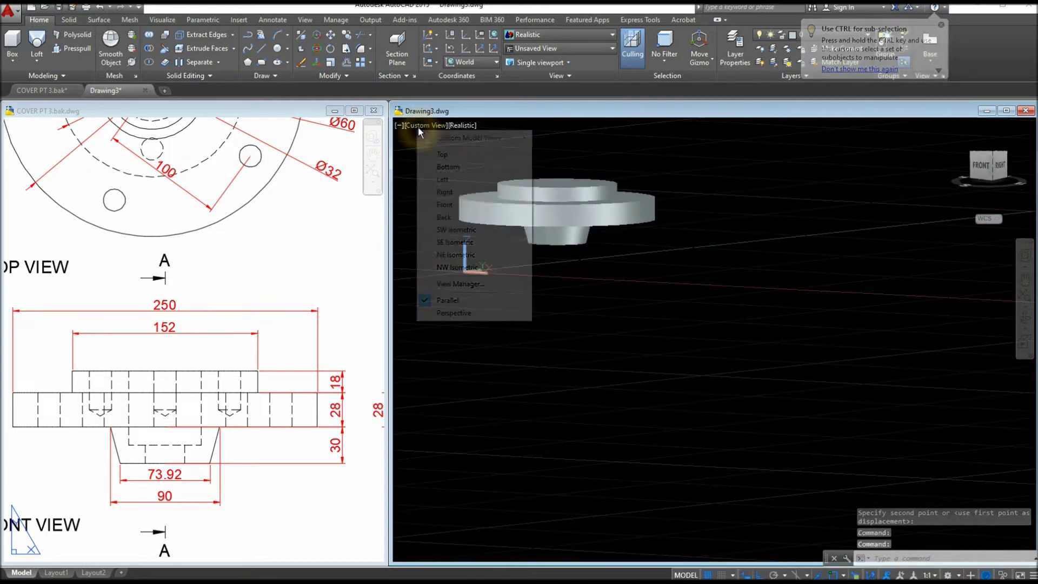
click(444, 205)
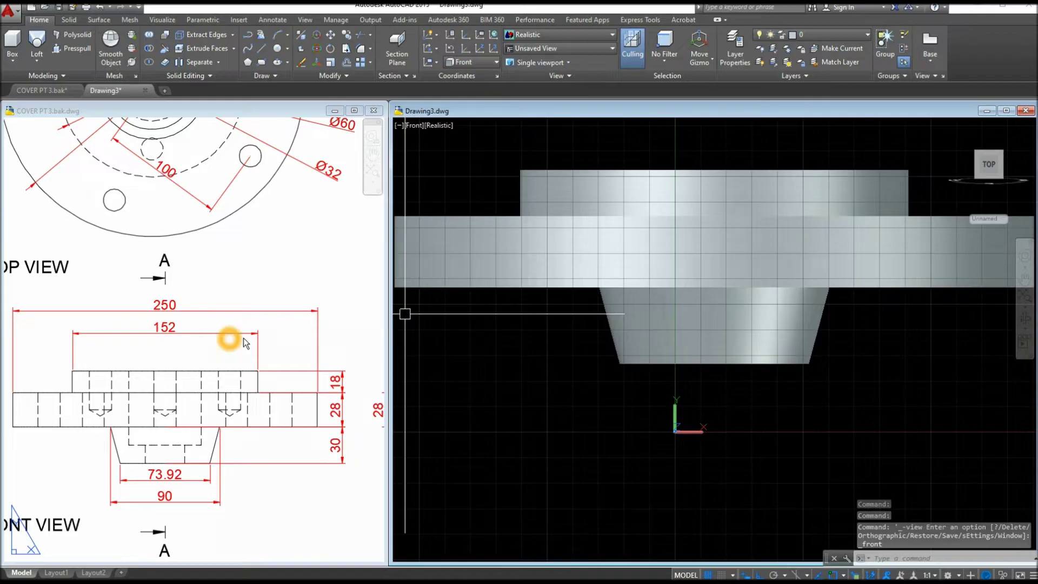
click(277, 413)
scroll(278, 413, down, 4)
middle_drag(278, 412, 140, 412)
click(266, 419)
scroll(252, 402, up, 4)
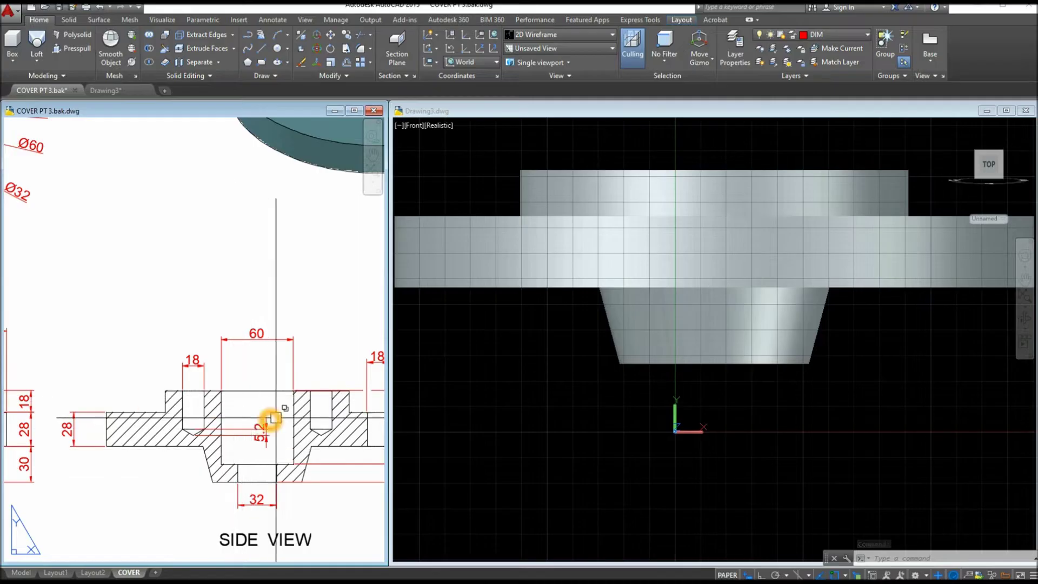
- Turn off the grid in the new drawing and set the model to the SE Isometric view
click(615, 414)
shift+middle_drag(547, 376, 523, 214)
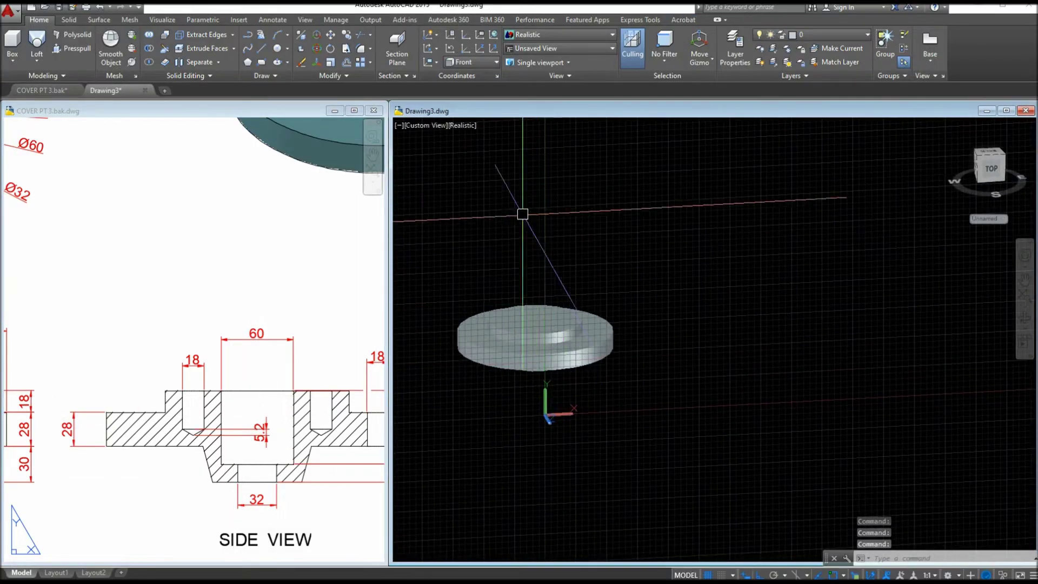
click(708, 574)
click(420, 126)
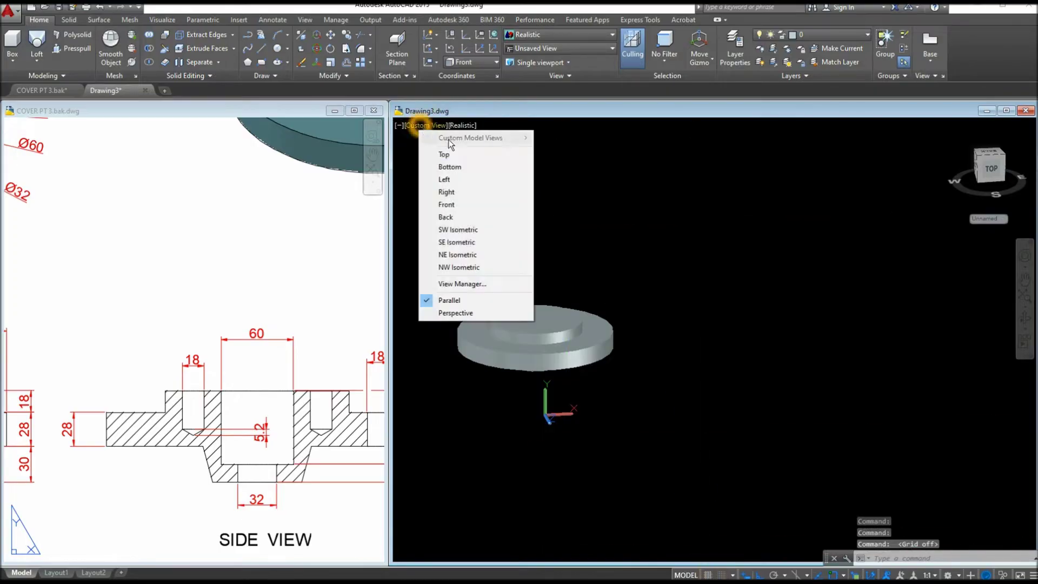
click(464, 229)
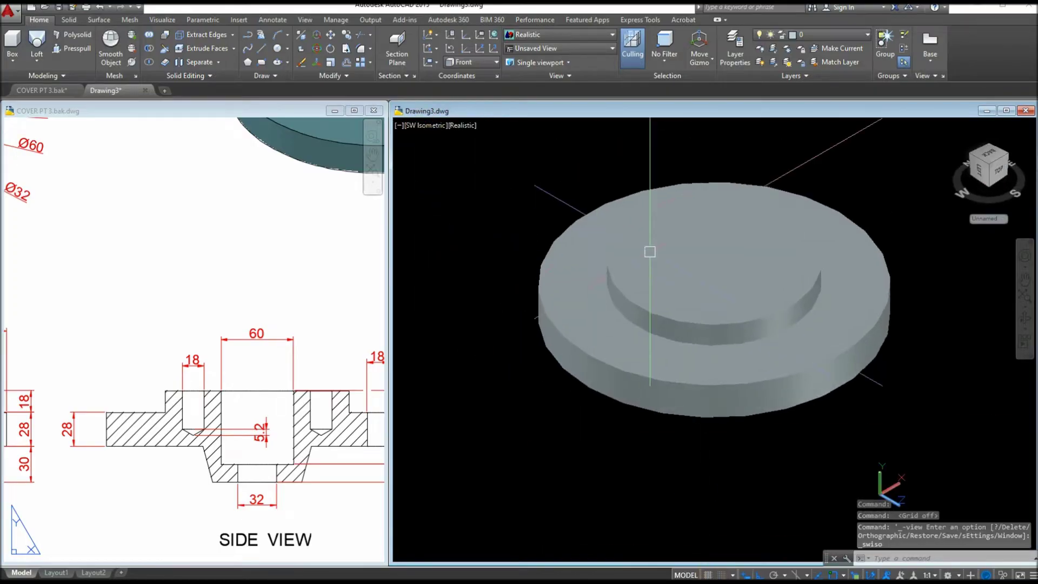
click(426, 126)
click(462, 240)
middle_drag(733, 276, 681, 289)
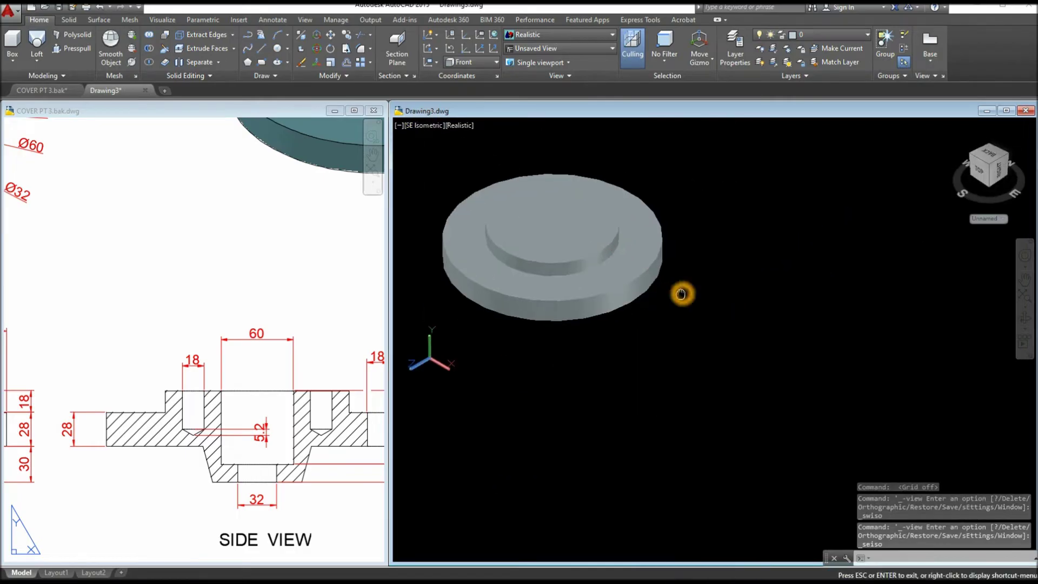
key(Return)
click(780, 277)
key(Escape)
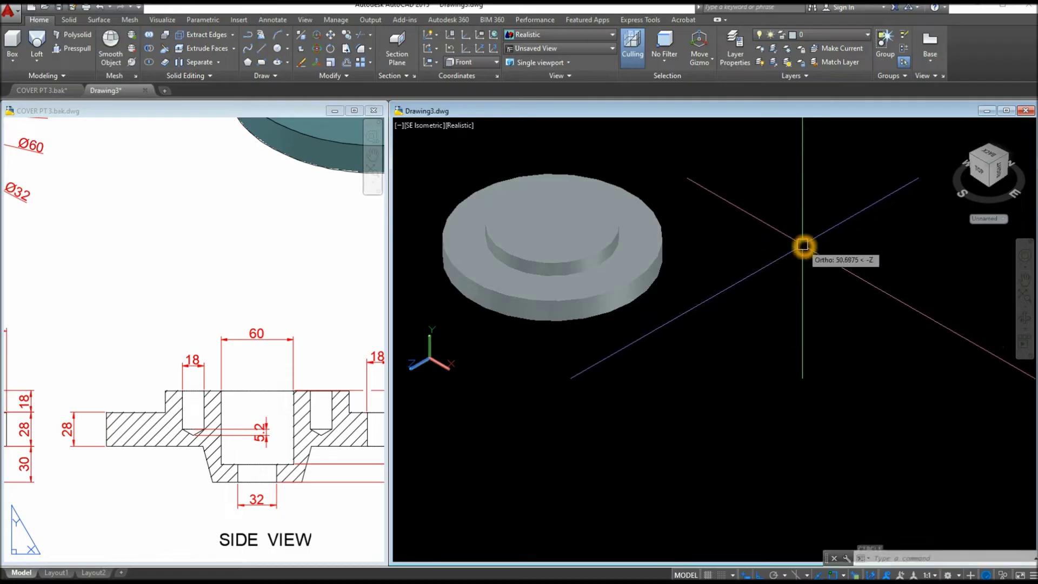
- Define a new UCS with its origin beside the cover solid and its Z axis pointing vertically upward
click(482, 49)
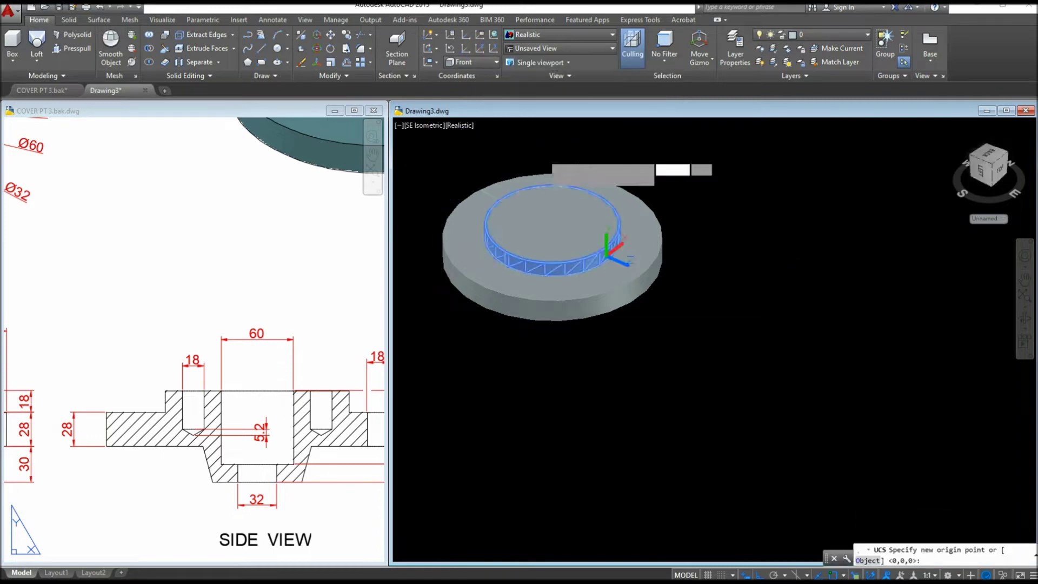
click(456, 380)
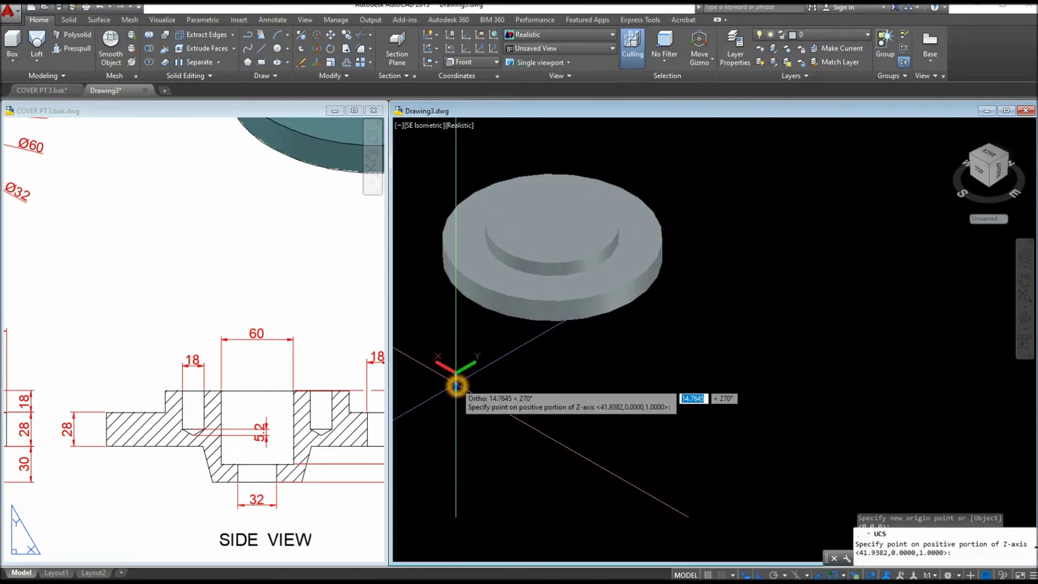
click(457, 332)
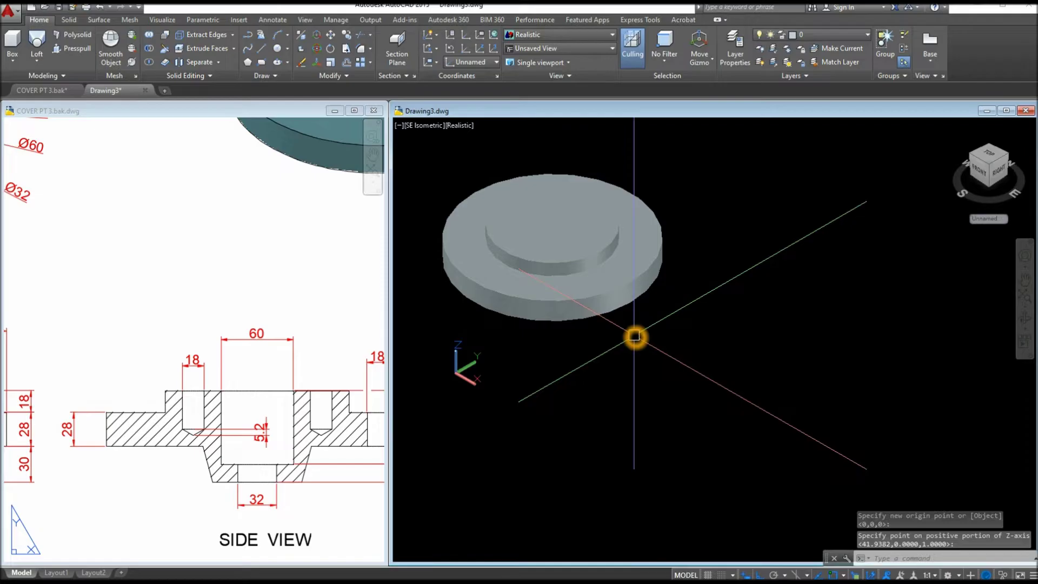
- Draw a 60 mm diameter circle beside the cover solid and check it against the bore diameter in the reference side view
key(Return)
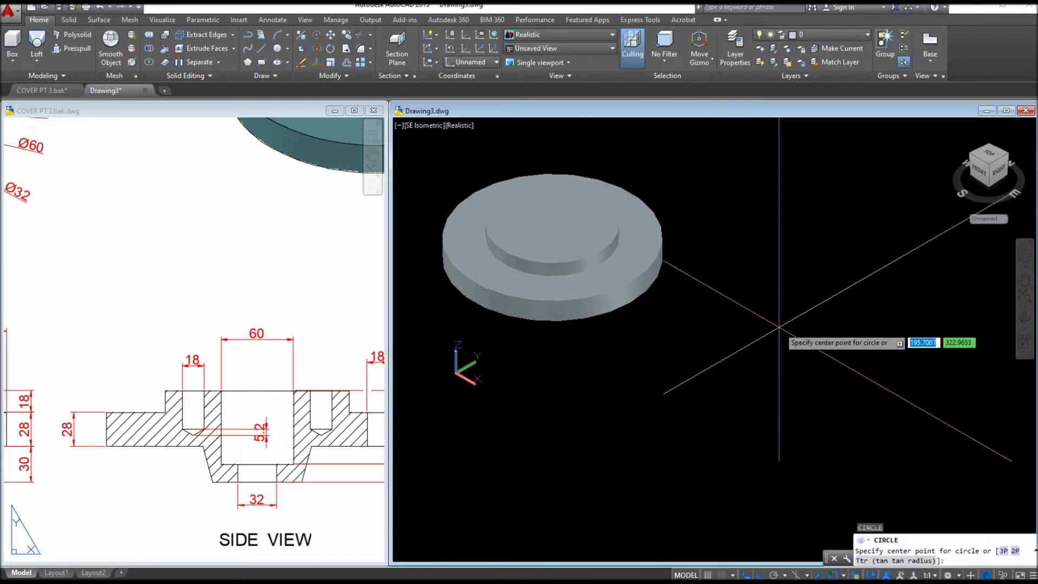
click(779, 327)
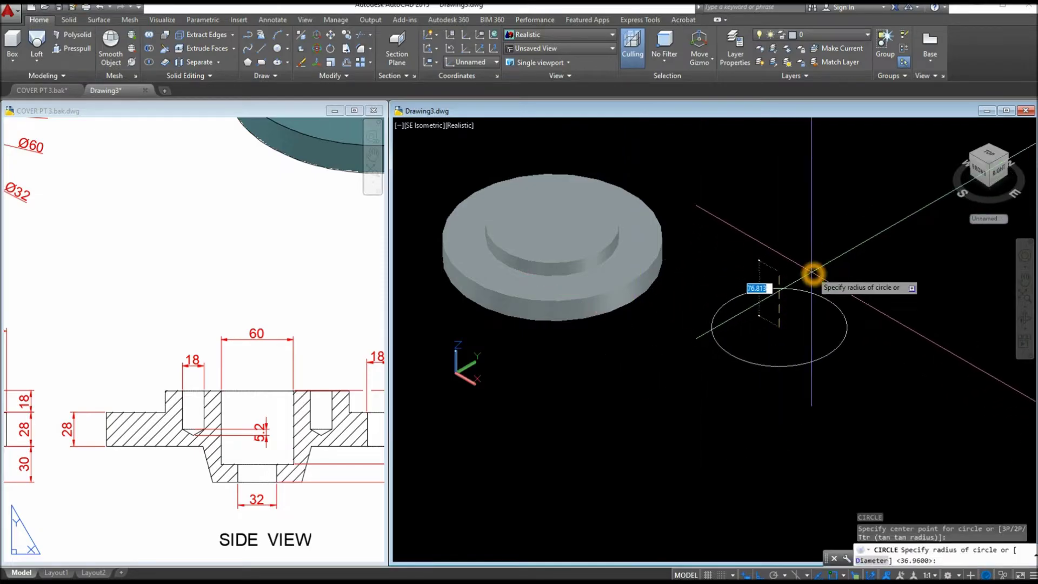
key(Return)
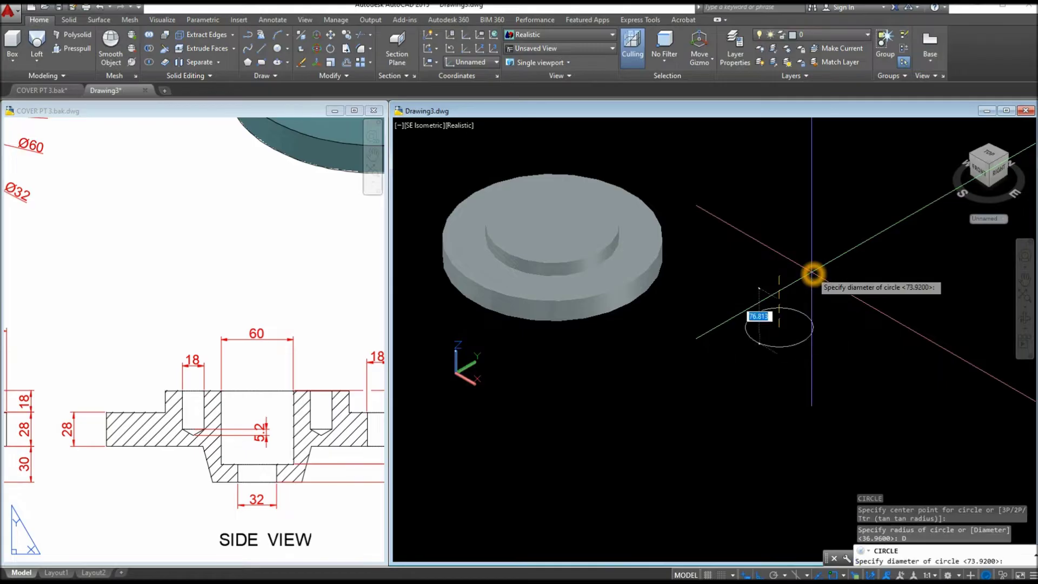
key(Return)
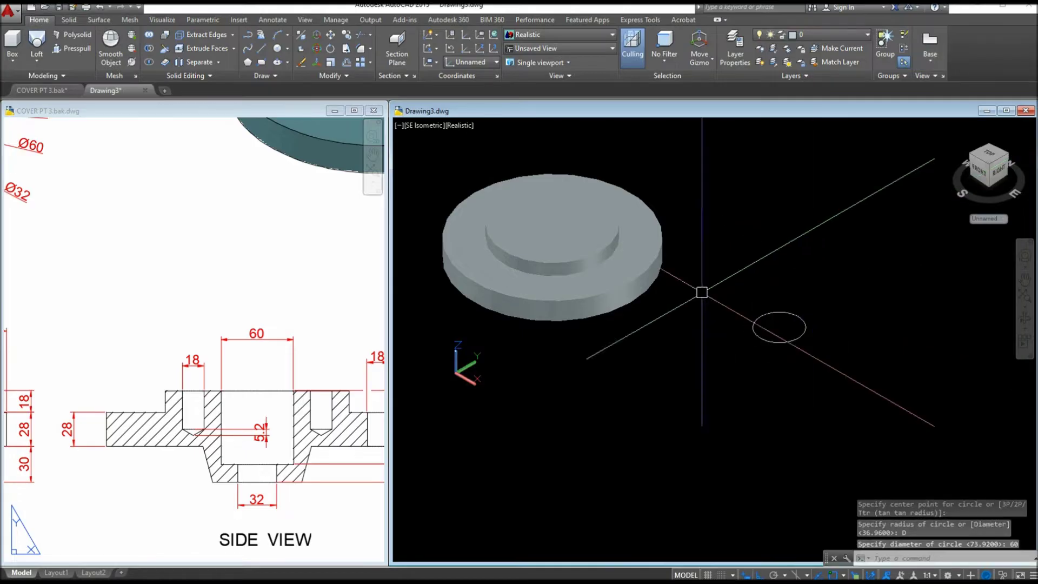
click(308, 364)
click(221, 340)
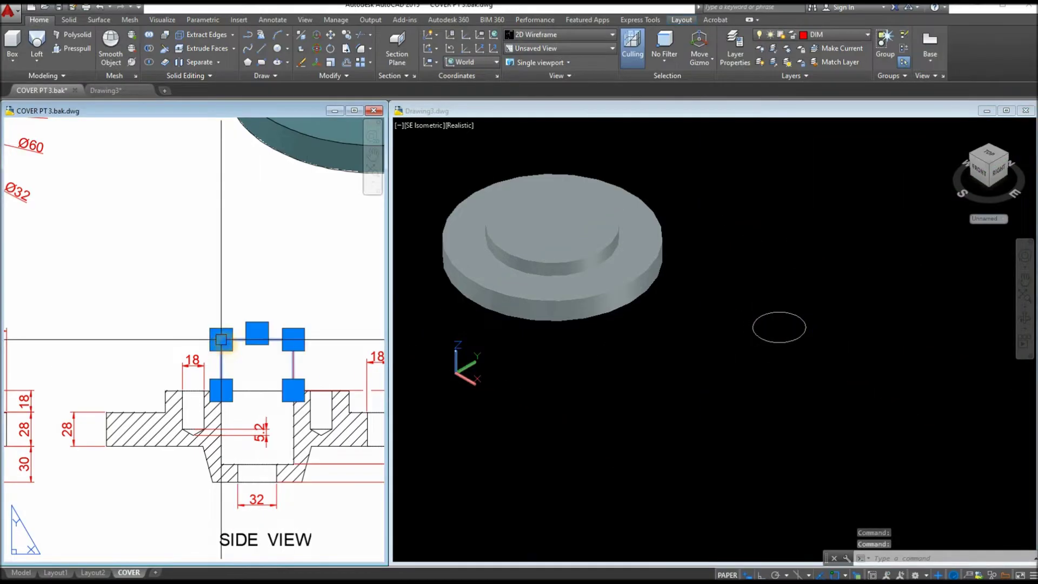
key(Escape)
click(801, 376)
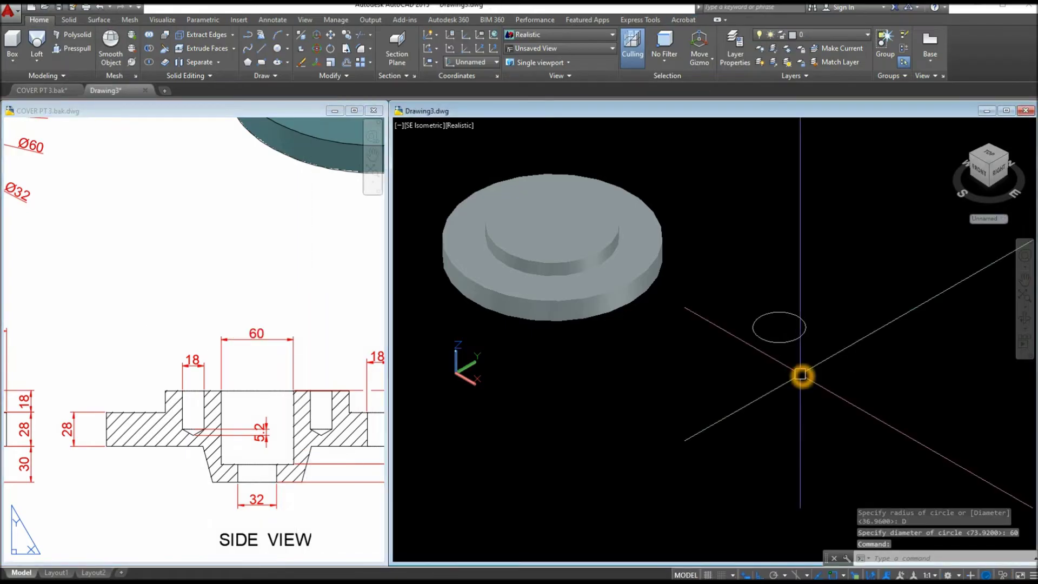
click(800, 339)
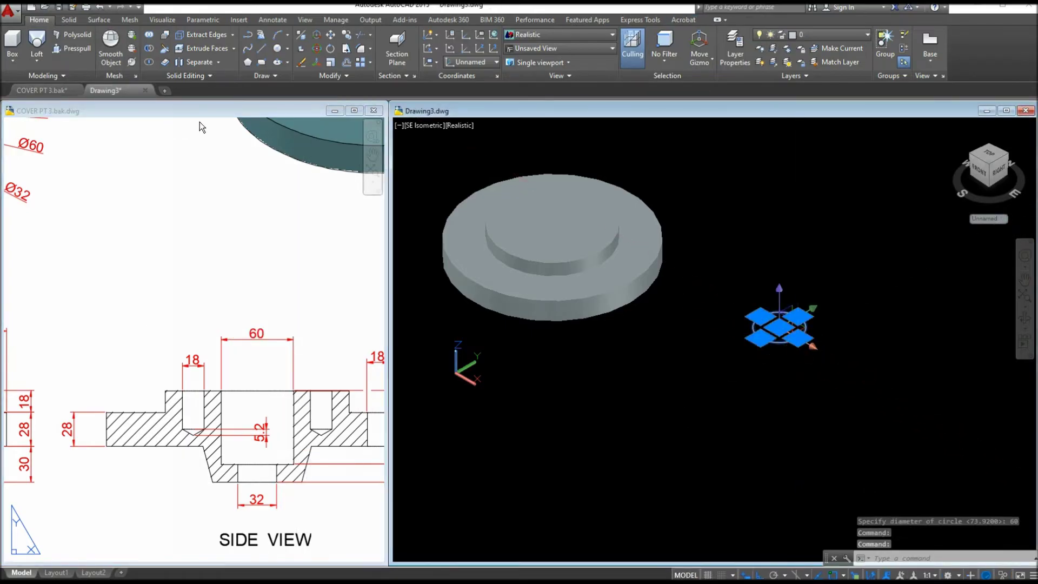
click(44, 61)
click(49, 84)
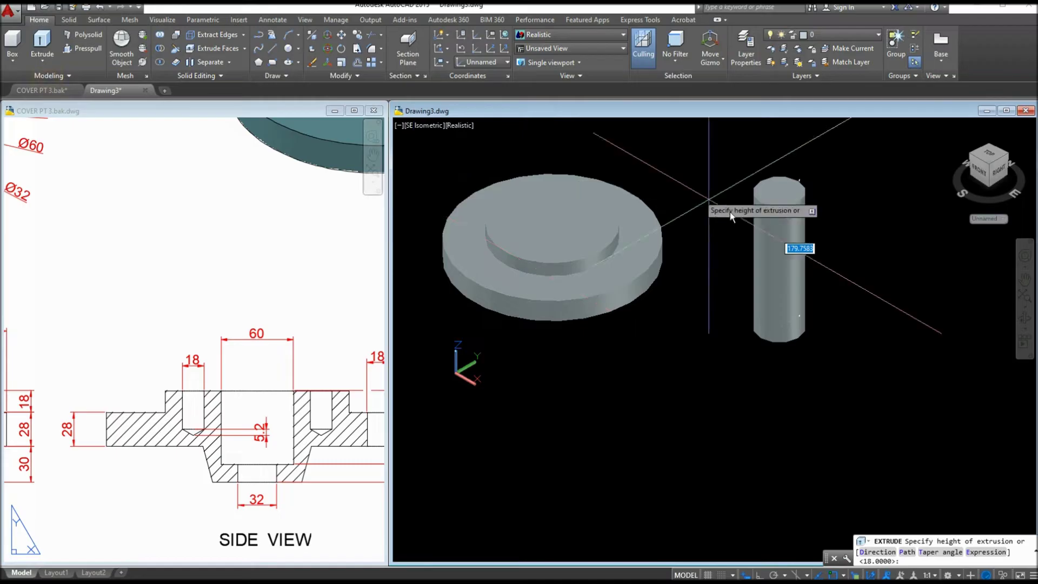
key(Escape)
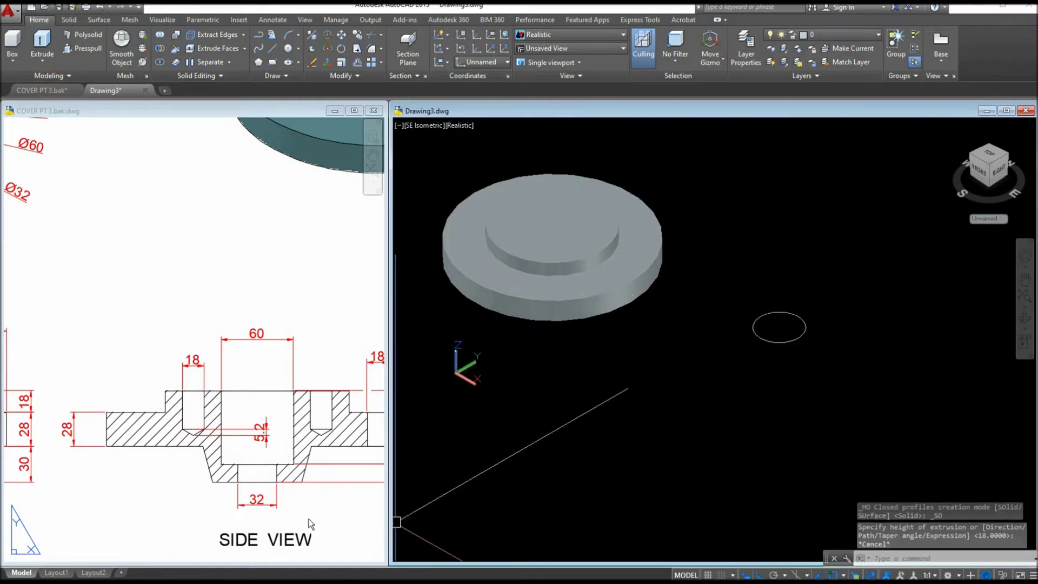
- Check the large bore's depth in the reference side view and extrude the circle 61 mm upward into a solid
click(287, 493)
middle_drag(287, 493, 168, 483)
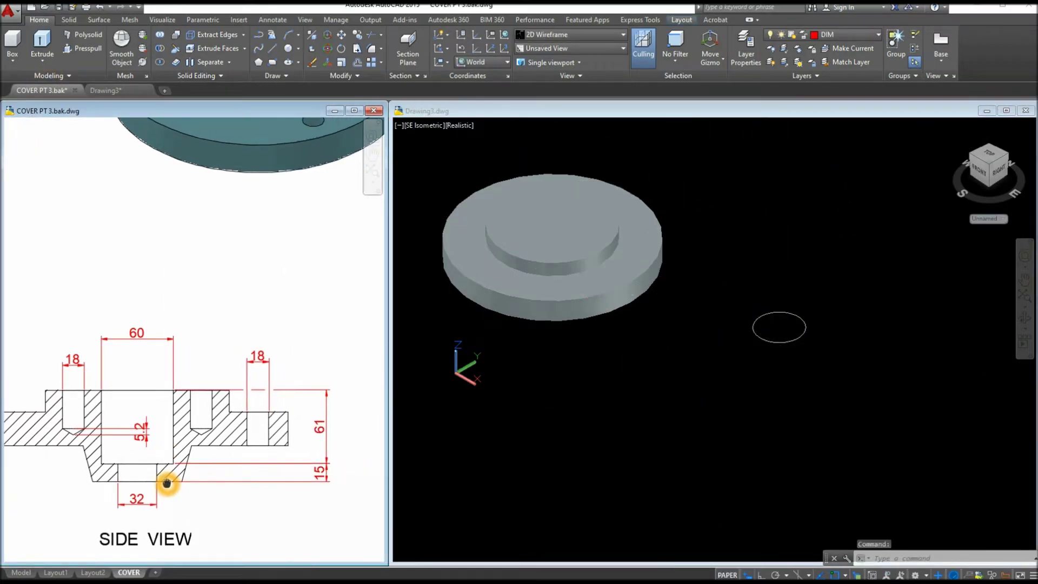
click(329, 432)
key(Escape)
click(737, 431)
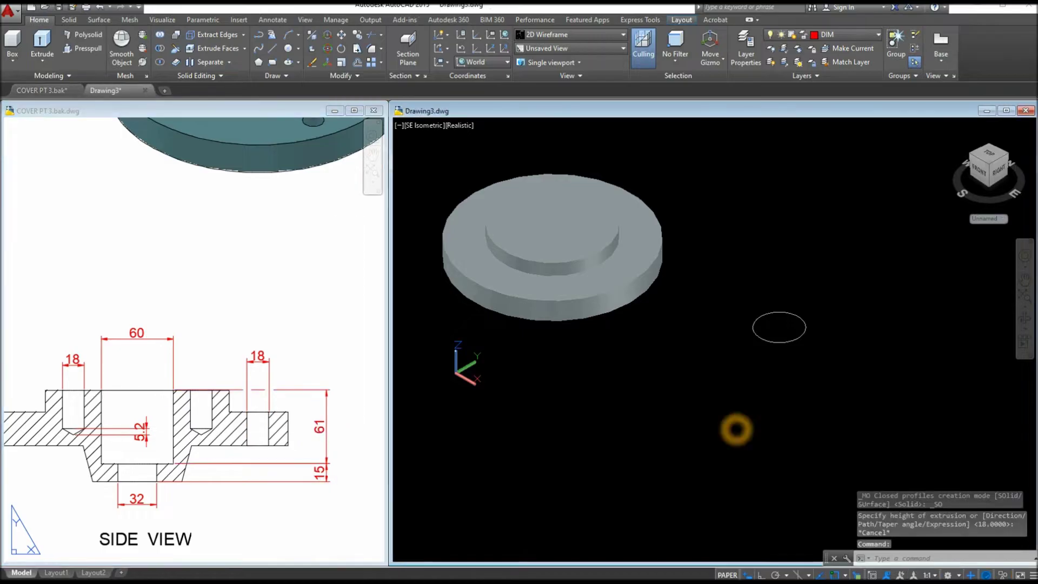
click(43, 41)
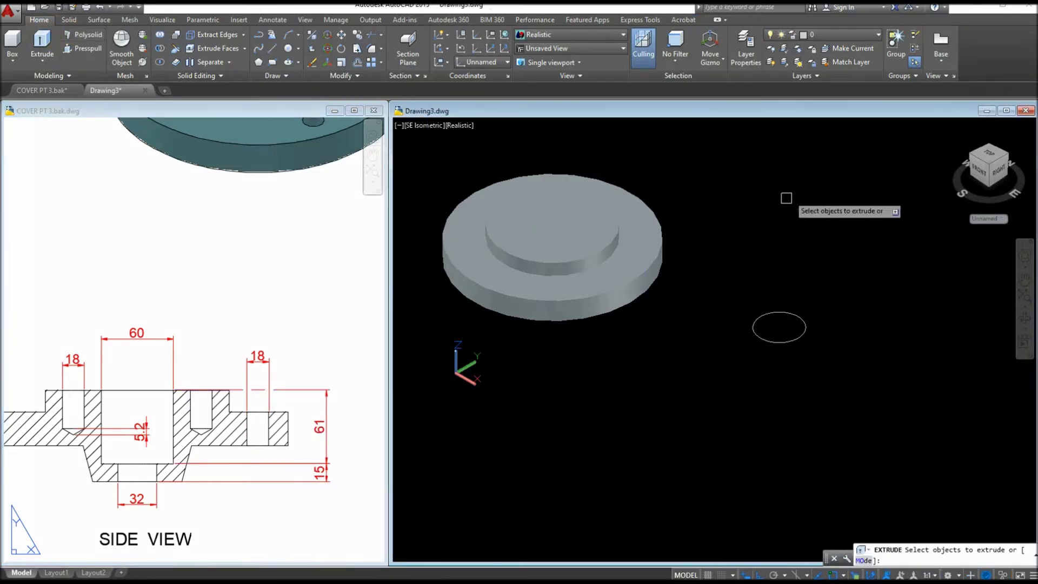
click(790, 321)
right_click(808, 297)
click(830, 302)
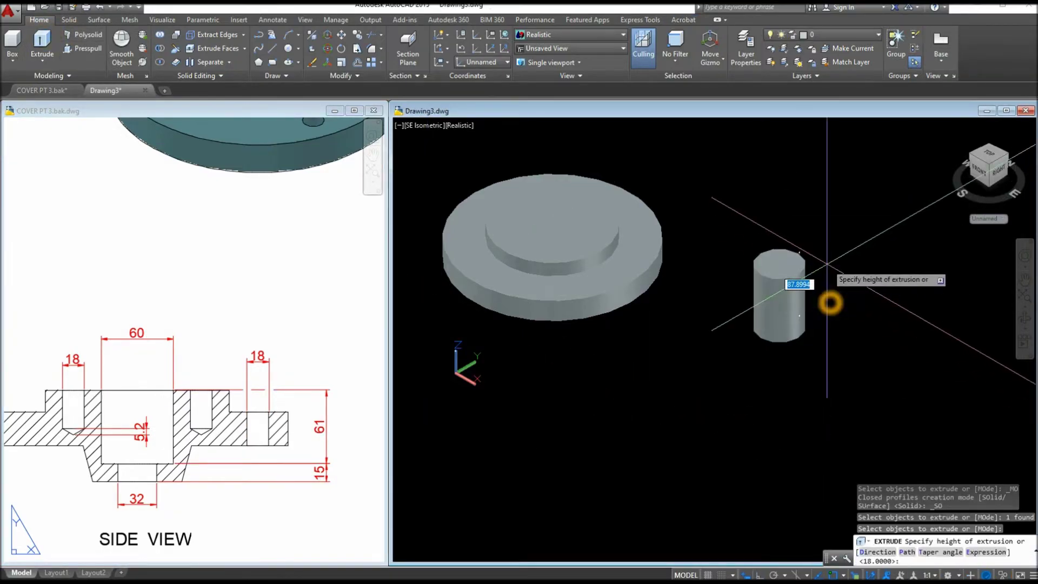
text(61)
key(Return)
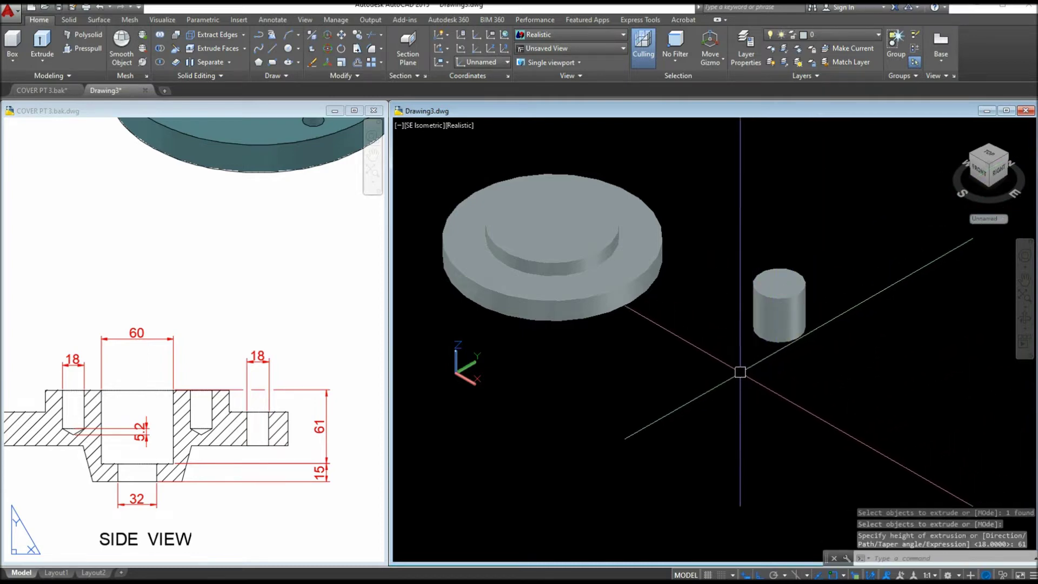
- Draw a 32 mm diameter circle centred on the bottom face of the cylinder beside the cover
shift+middle_drag(741, 373, 765, 234)
key(Return)
scroll(802, 330, up, 3)
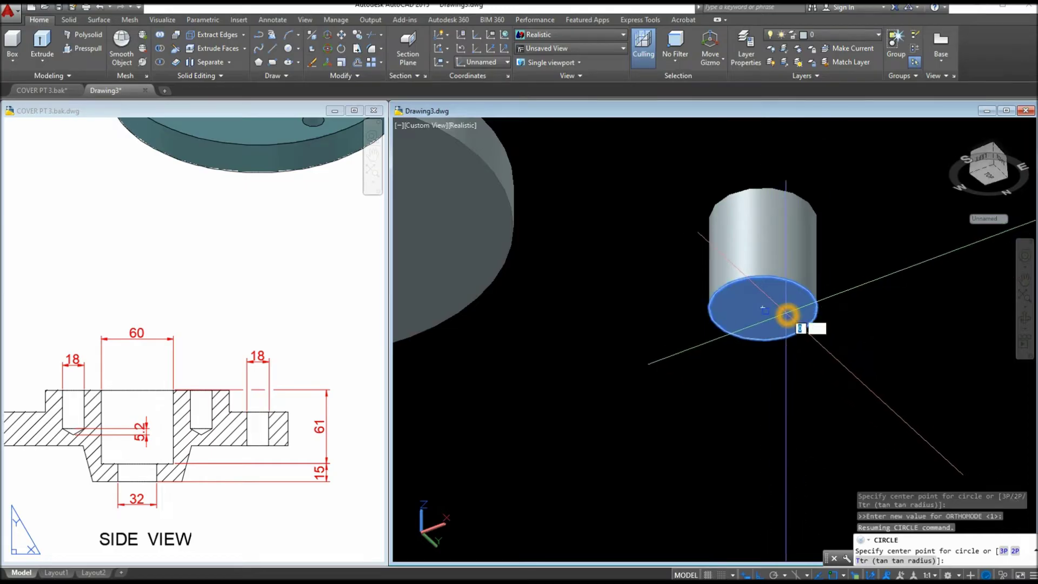
shift+right_click(787, 315)
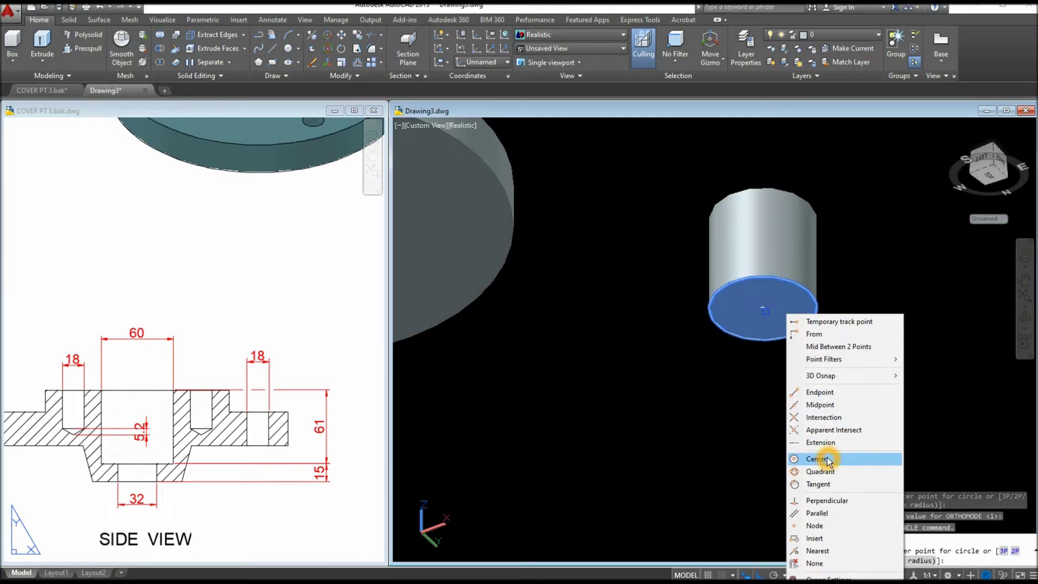
click(827, 457)
click(801, 334)
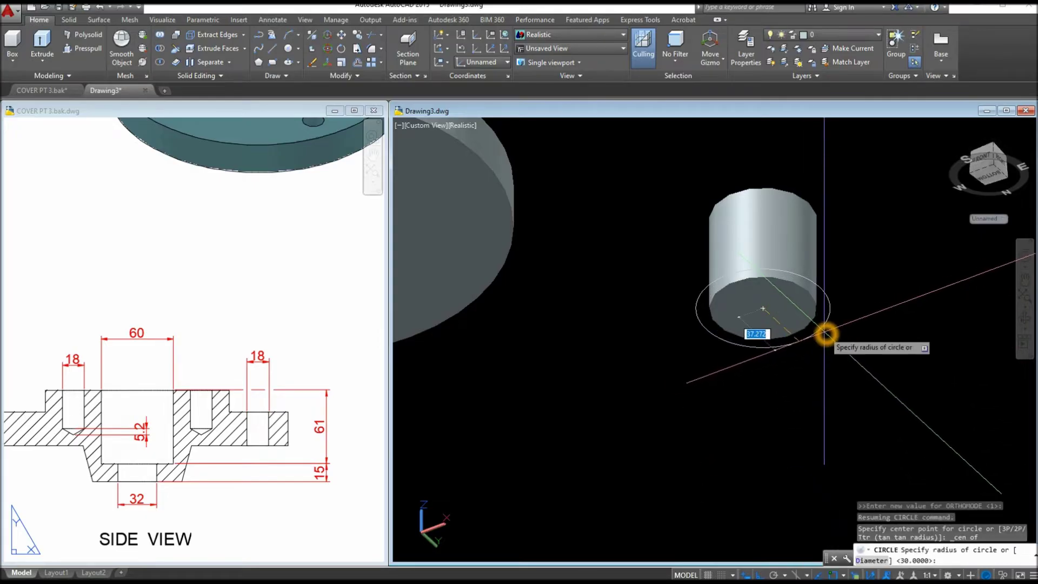
text(D)
key(Return)
text(3)
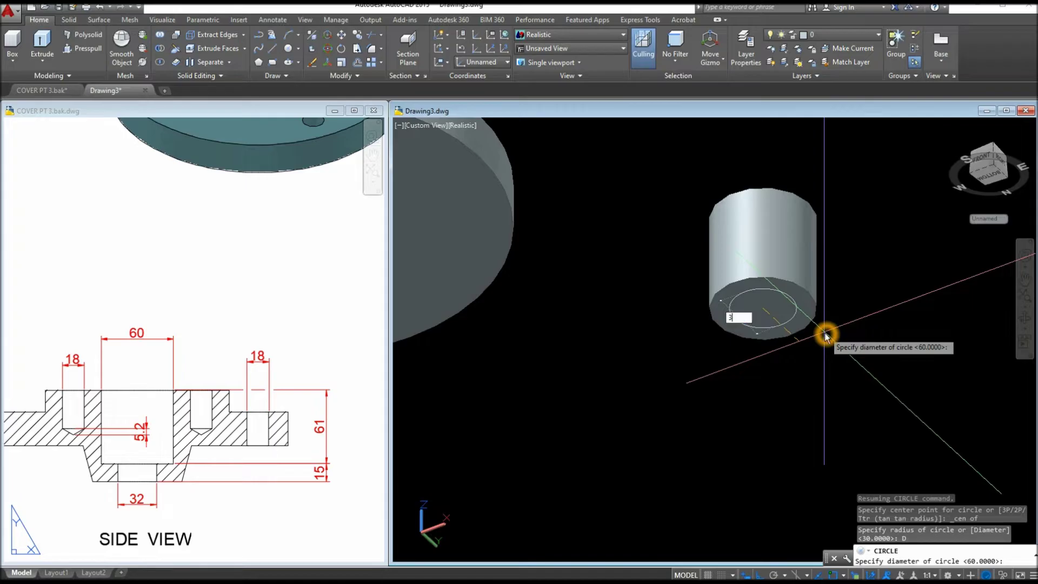
text(2)
key(Return)
- Check the small bore's size in the reference side view and extrude the 32 mm circle 15 mm downward from the cylinder
click(173, 487)
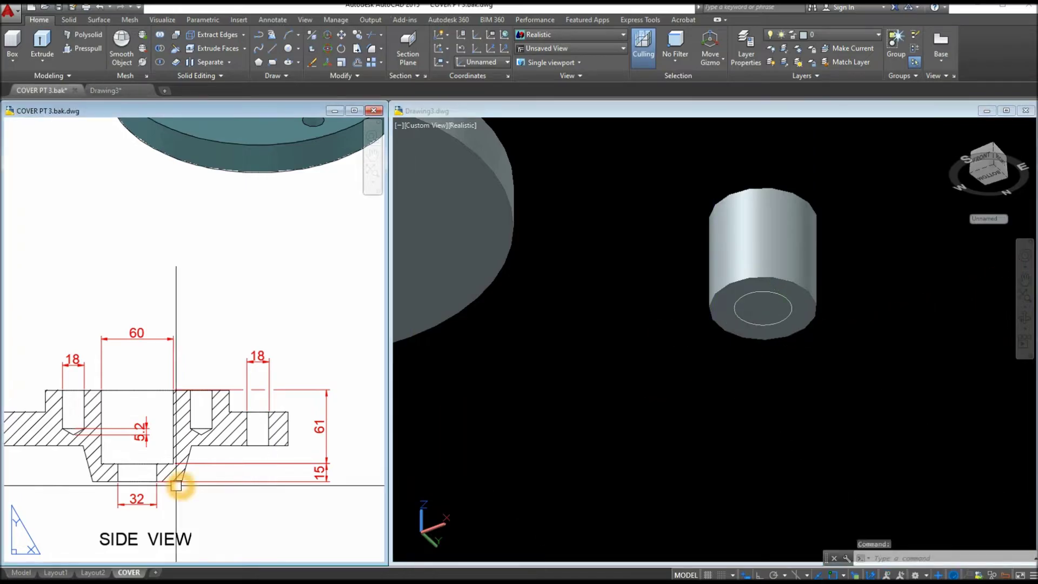
click(157, 502)
key(Escape)
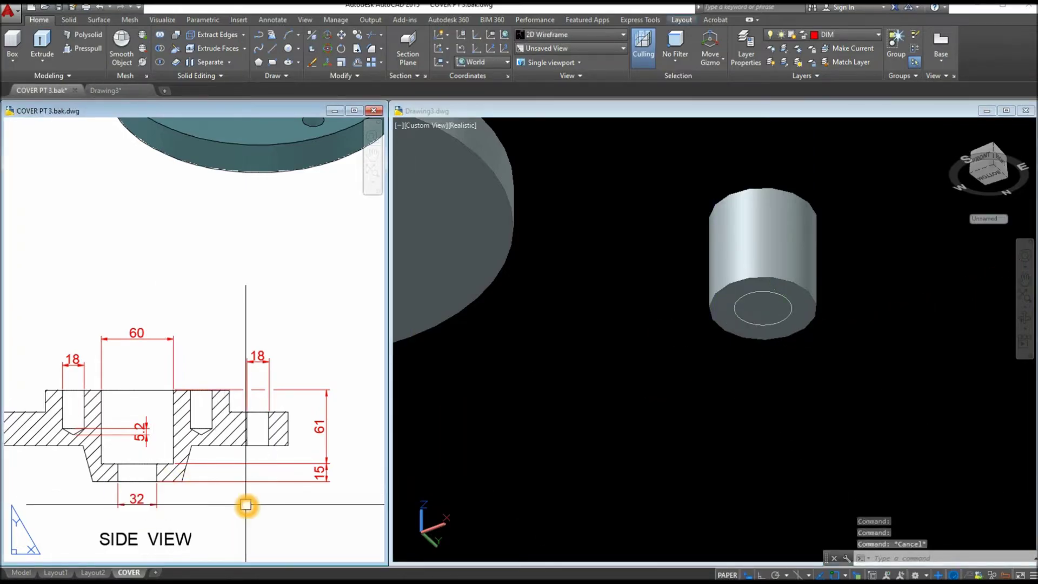
click(713, 385)
scroll(771, 297, down, 3)
scroll(776, 297, up, 1)
click(799, 294)
click(844, 341)
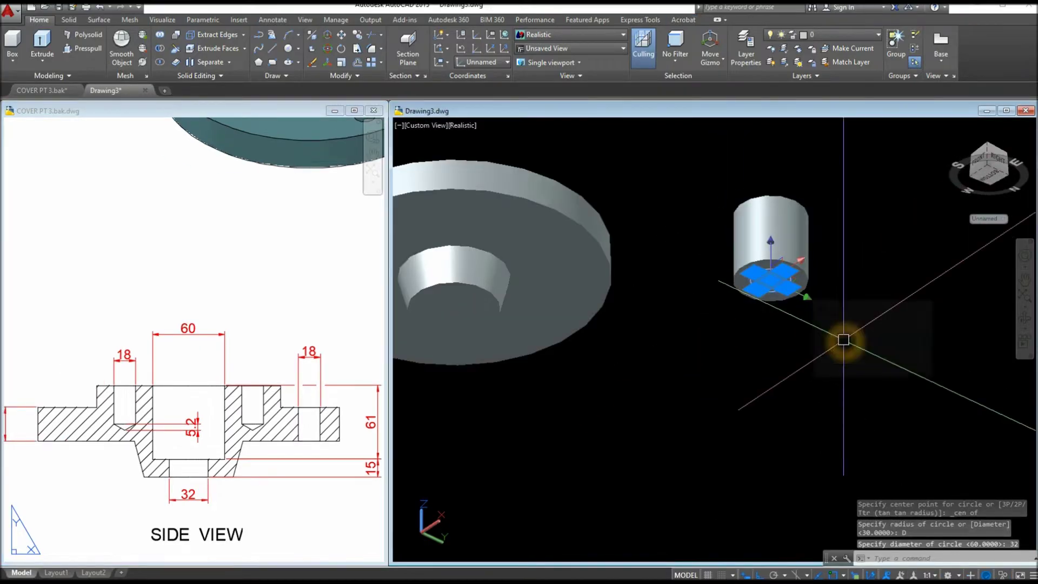
click(53, 50)
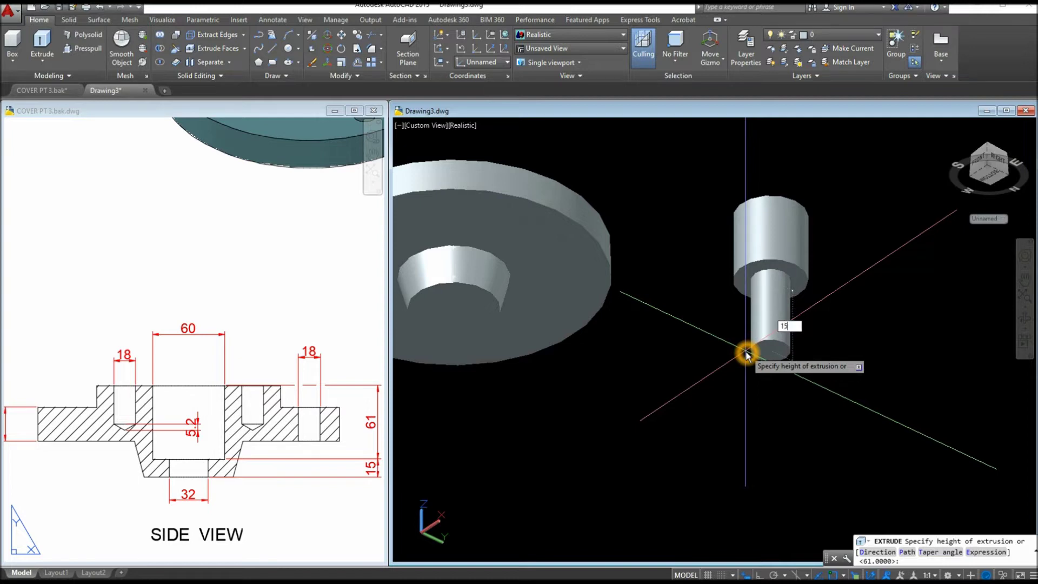
text(15)
key(Return)
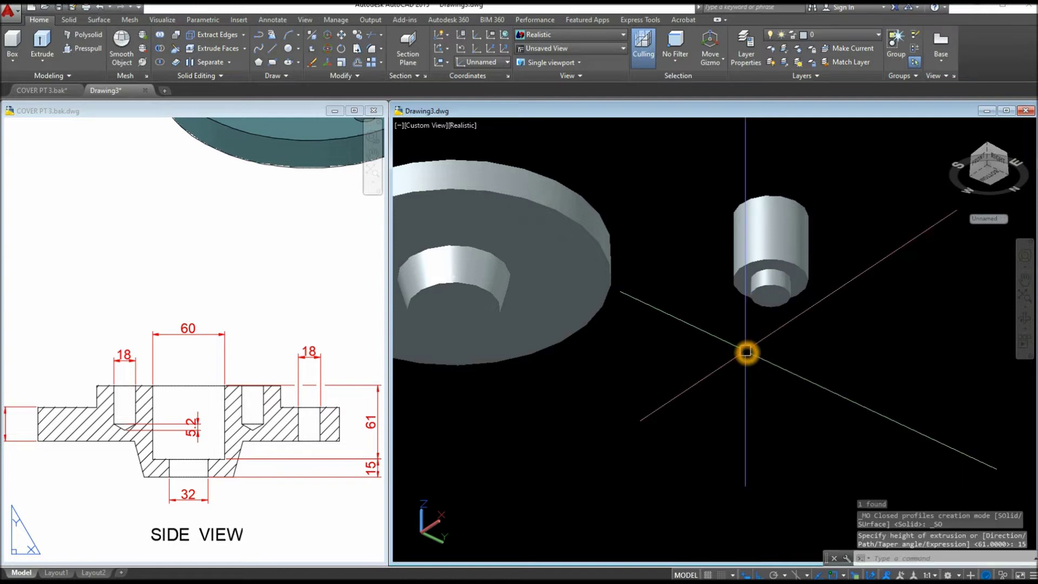
- Unite the large and small cylinders into one stepped solid
click(161, 38)
click(814, 328)
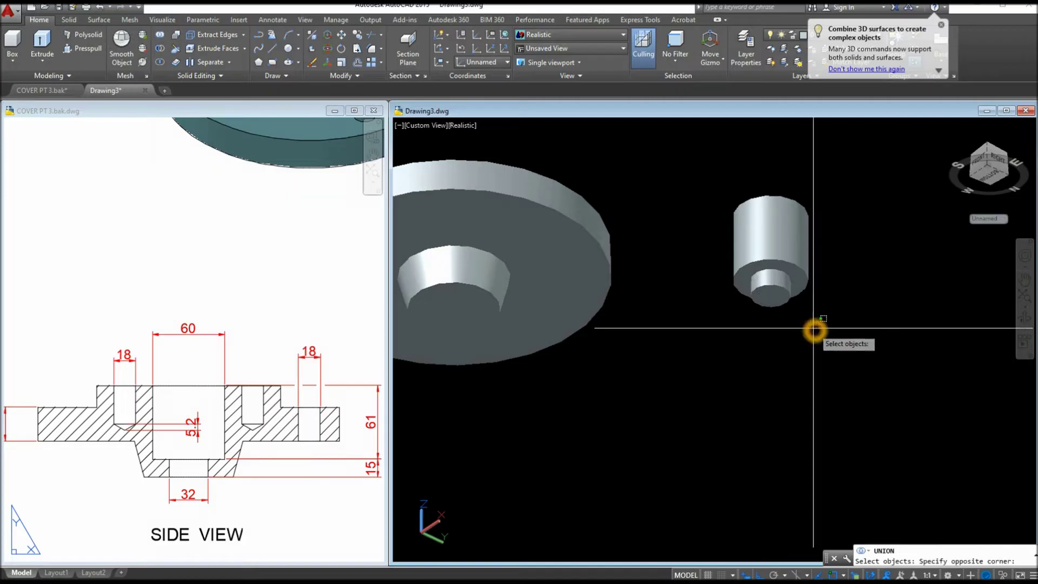
click(763, 230)
key(Return)
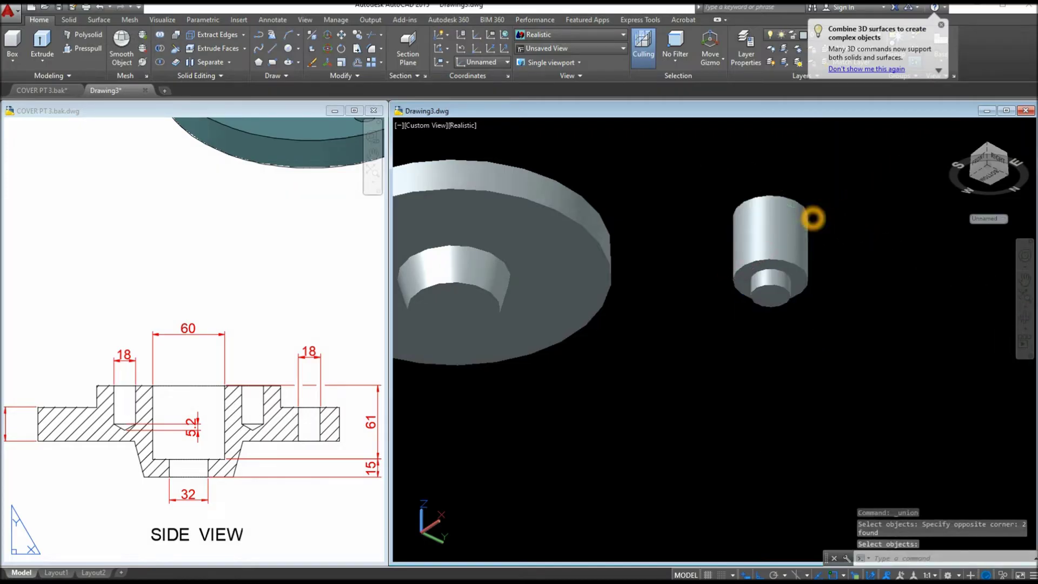
- Move the stepped solid by its bottom face centre onto the bottom face centre of the cover's tapered boss
click(809, 216)
right_click(840, 176)
click(871, 256)
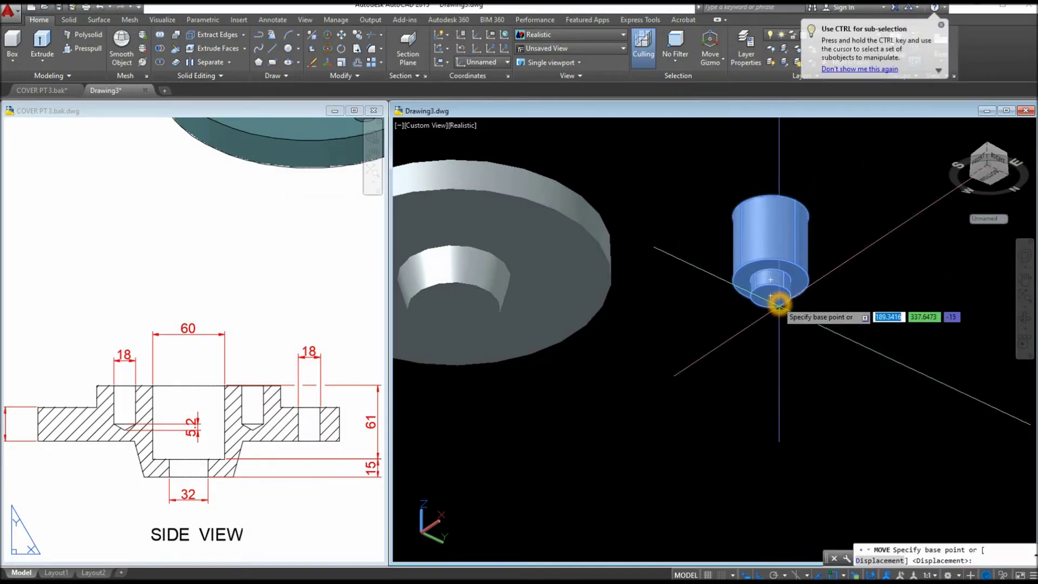
click(773, 300)
scroll(649, 270, up, 2)
middle_drag(595, 325, 565, 399)
click(514, 293)
click(553, 340)
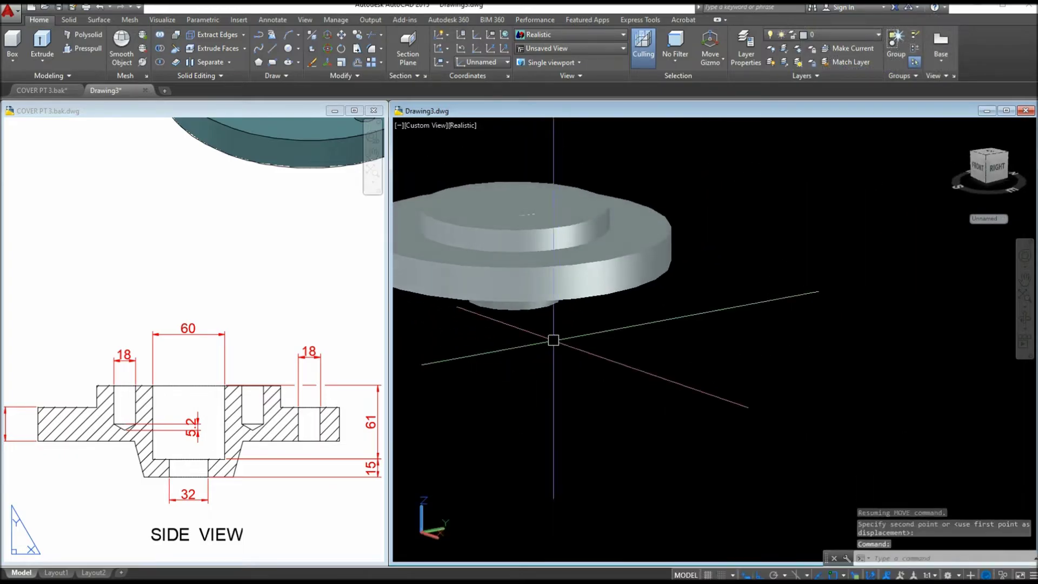
- Subtract the stepped solid from the cover to cut the stepped bore
click(159, 48)
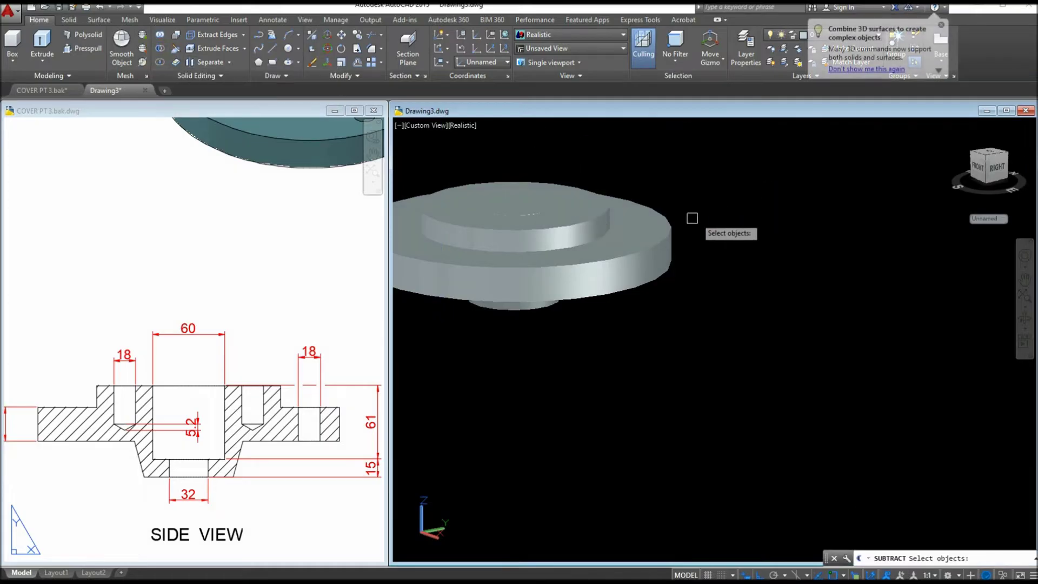
click(663, 232)
right_click(694, 204)
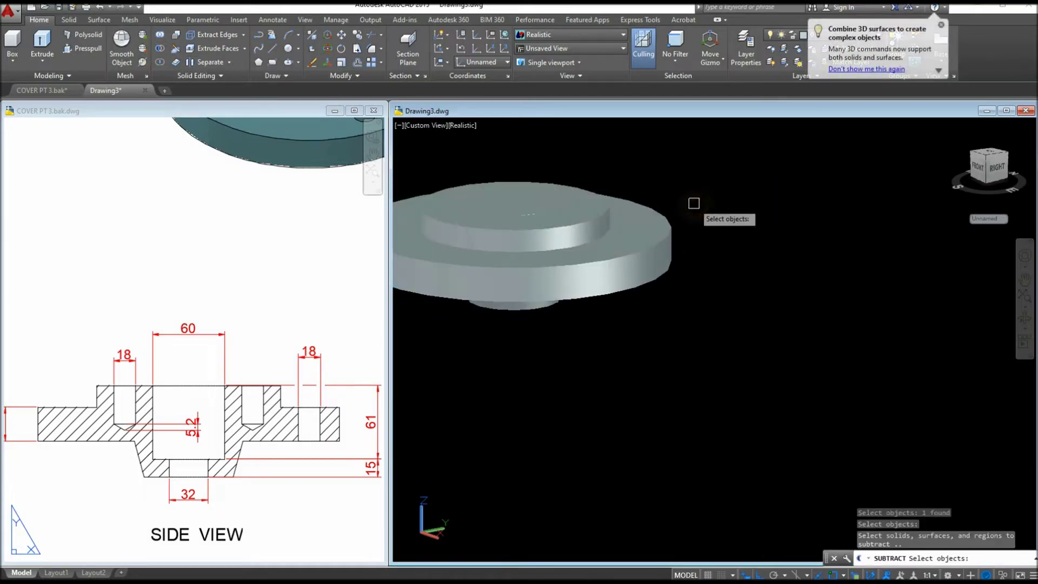
click(517, 203)
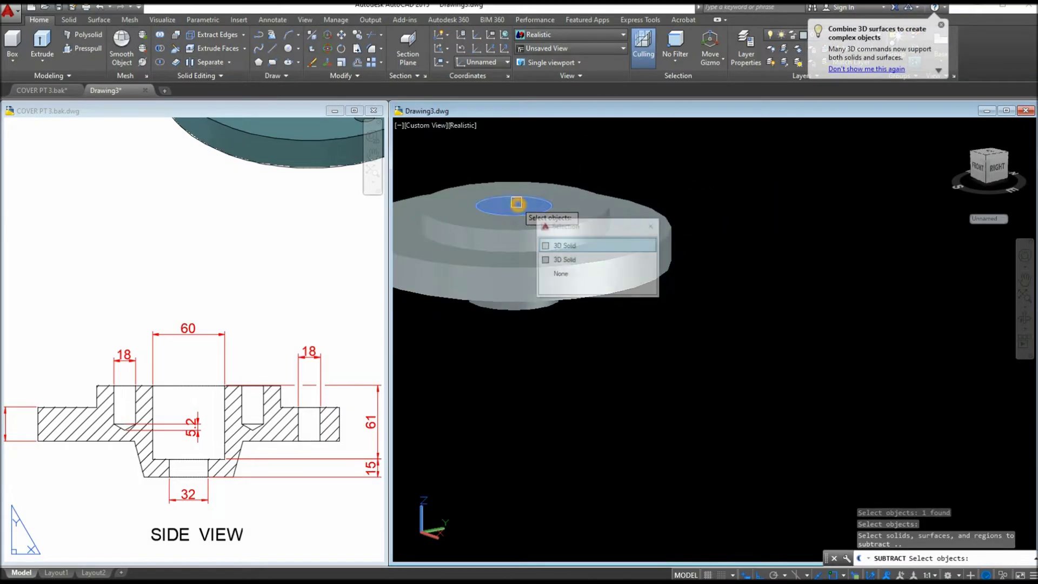
right_click(713, 198)
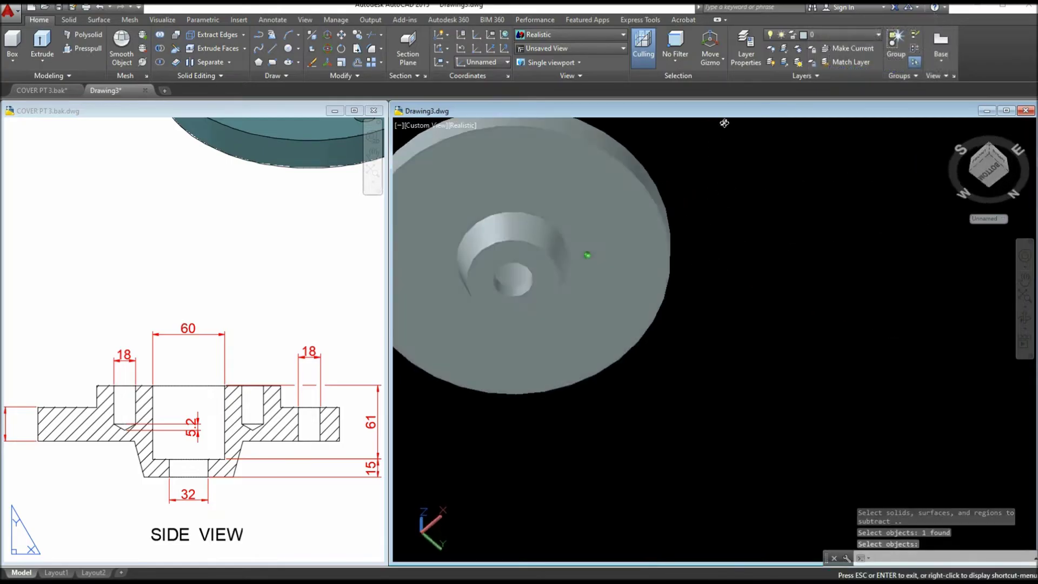
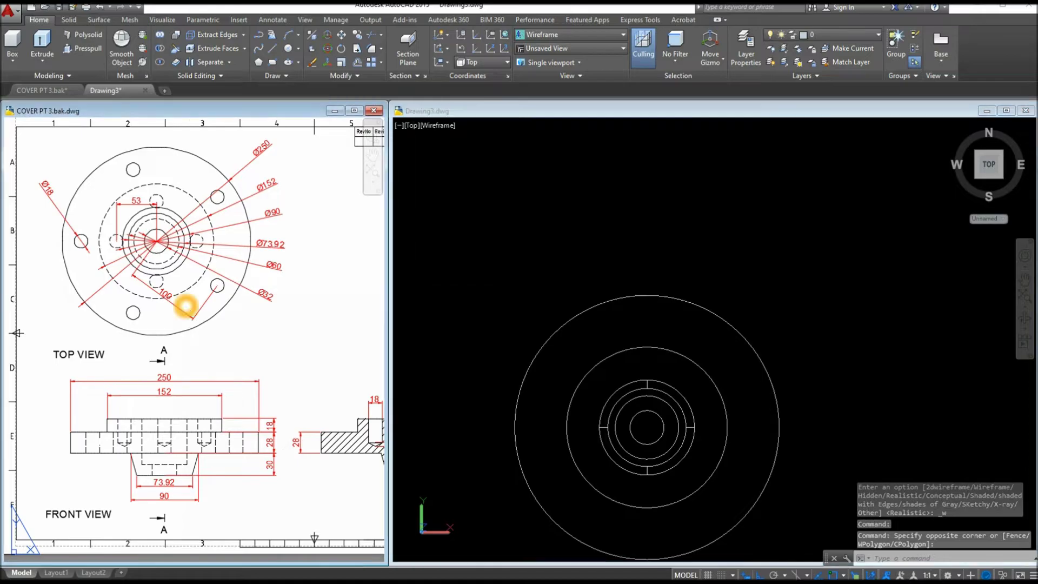
- Check the dimension from the cover's centre to the outer holes in the reference top view
click(180, 306)
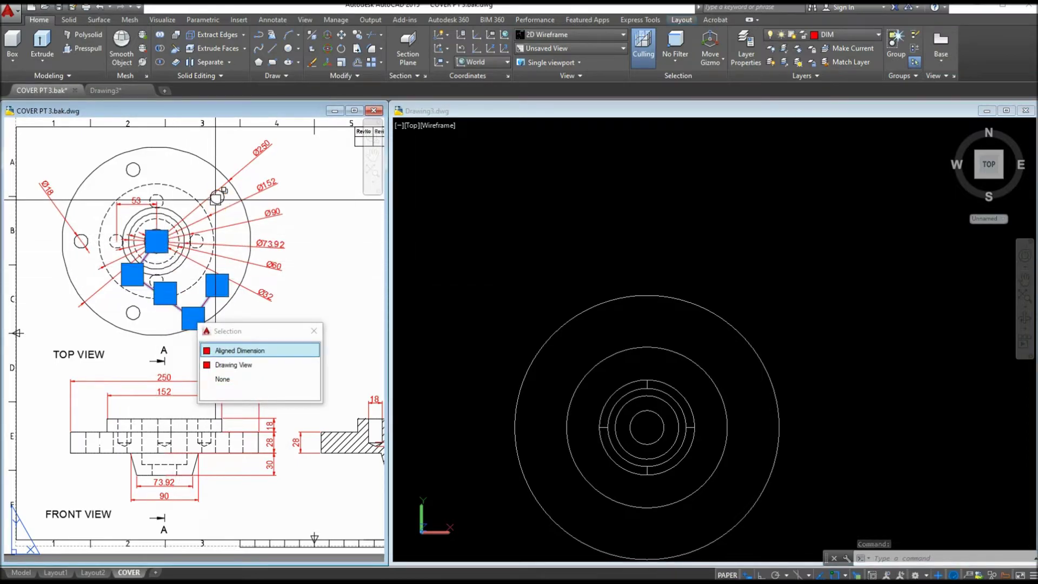
click(503, 233)
key(Escape)
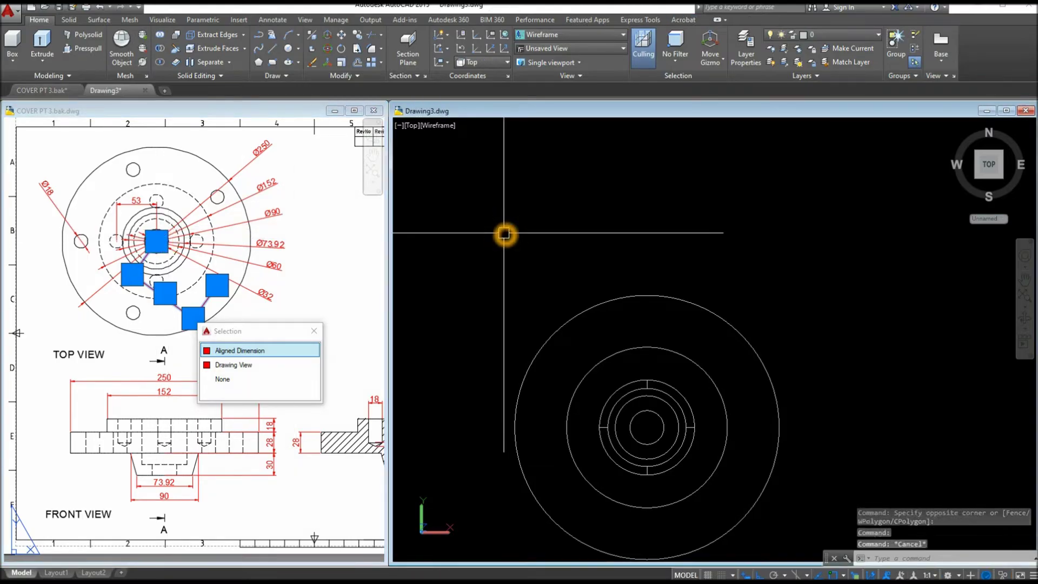
click(208, 260)
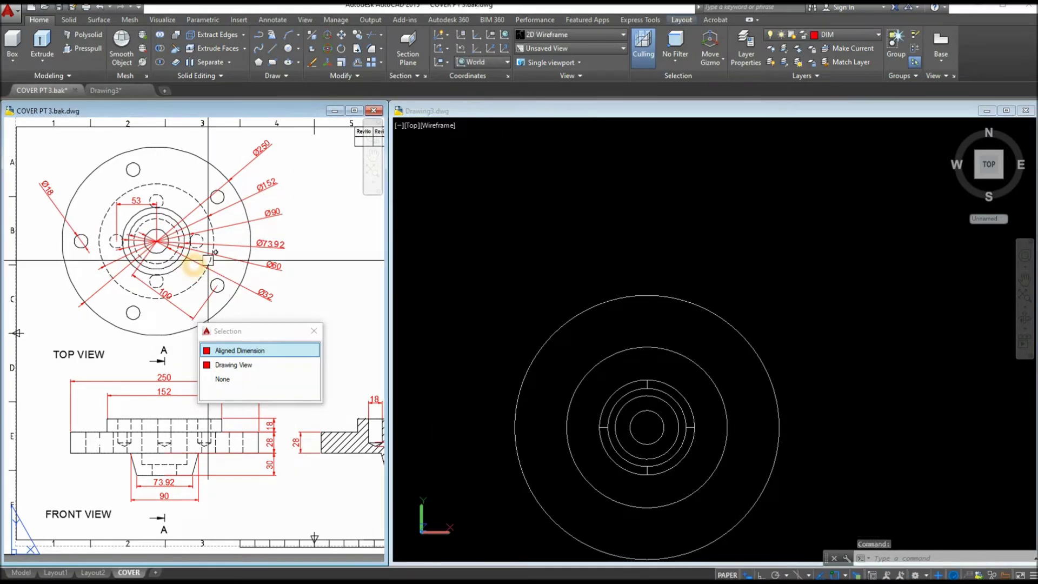
key(Escape)
click(491, 289)
key(Escape)
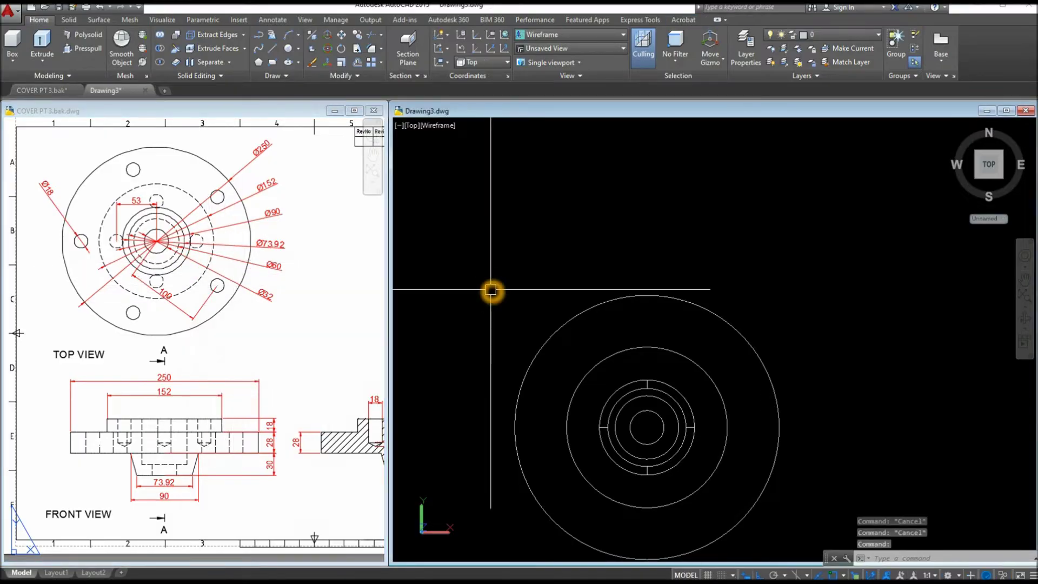
- Draw a construction circle of radius 100 mm centred on the flange's top face
key(Return)
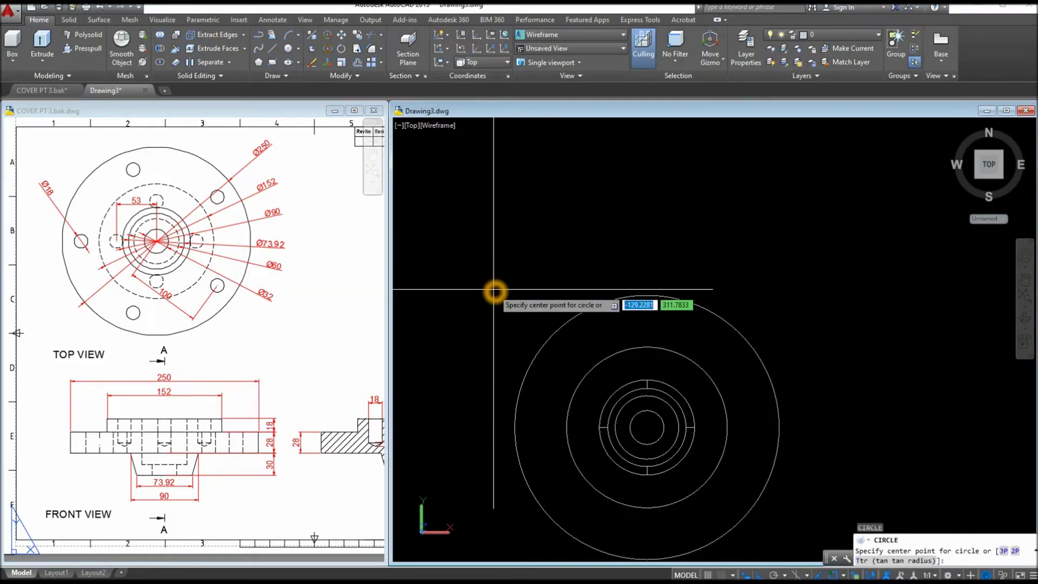
shift+middle_drag(495, 291, 501, 157)
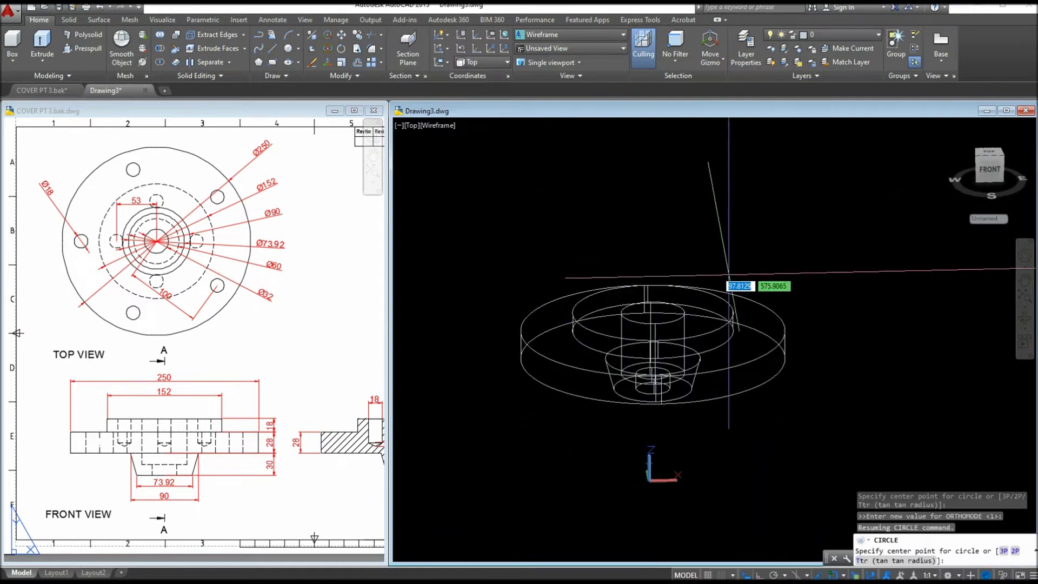
click(772, 317)
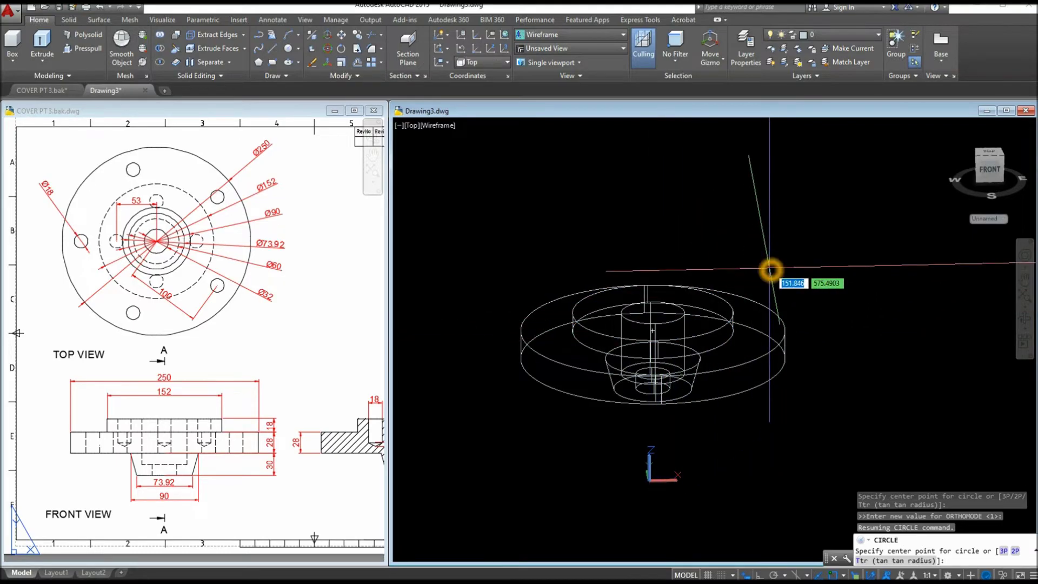
shift+right_click(771, 269)
click(800, 414)
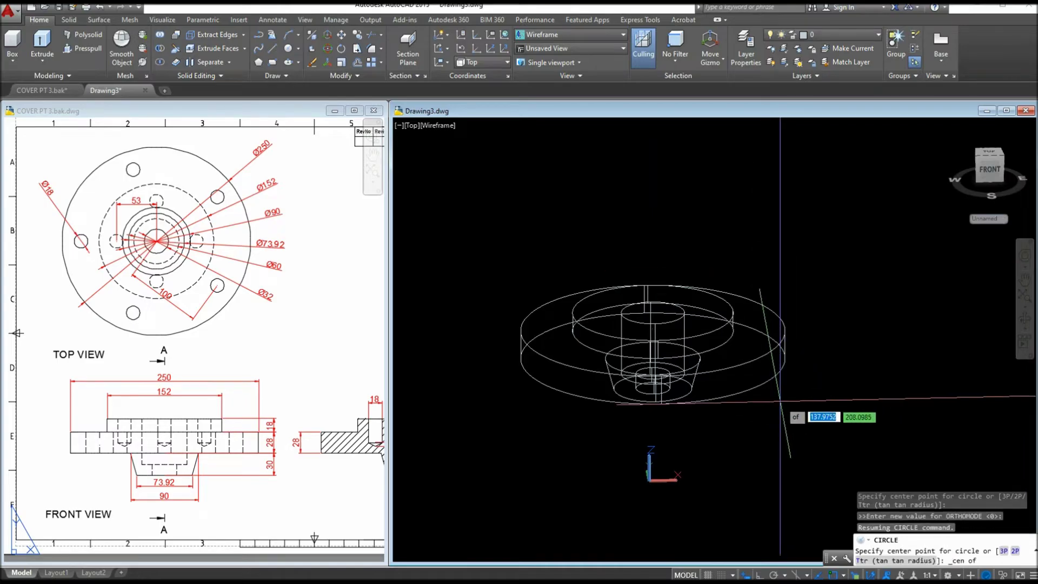
click(764, 356)
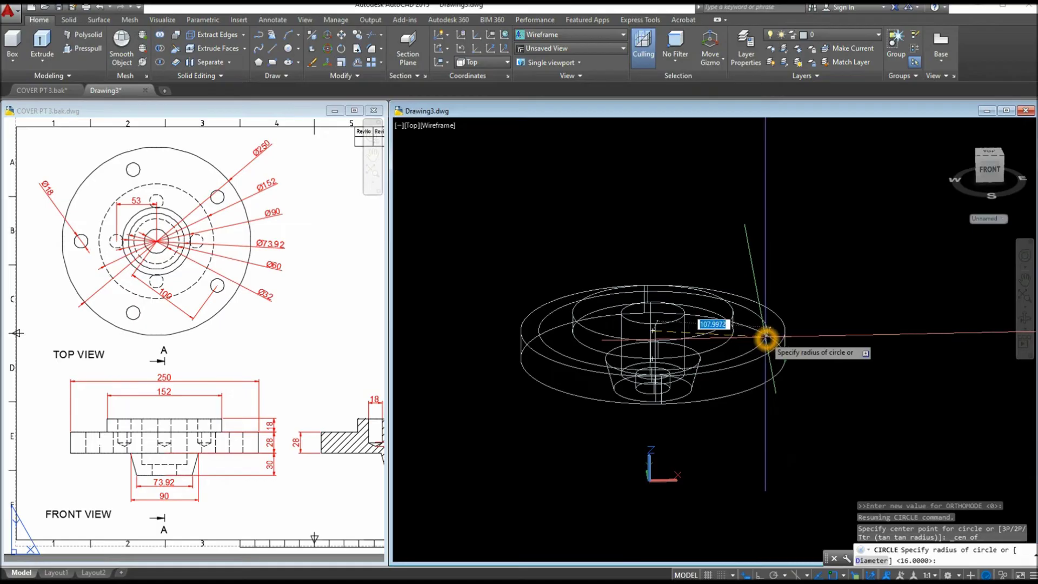
scroll(764, 339, up, 2)
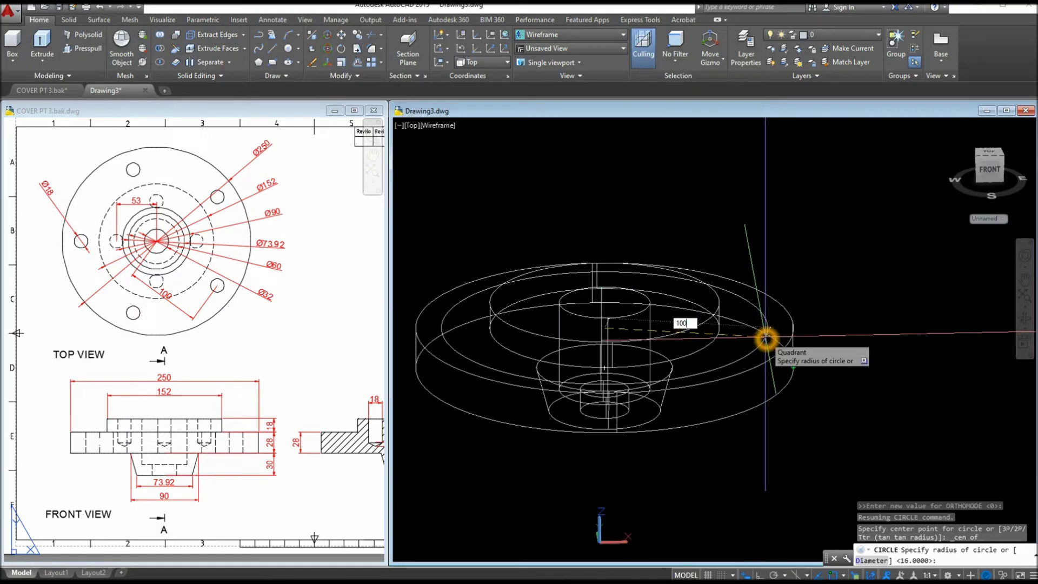
text(100)
key(Return)
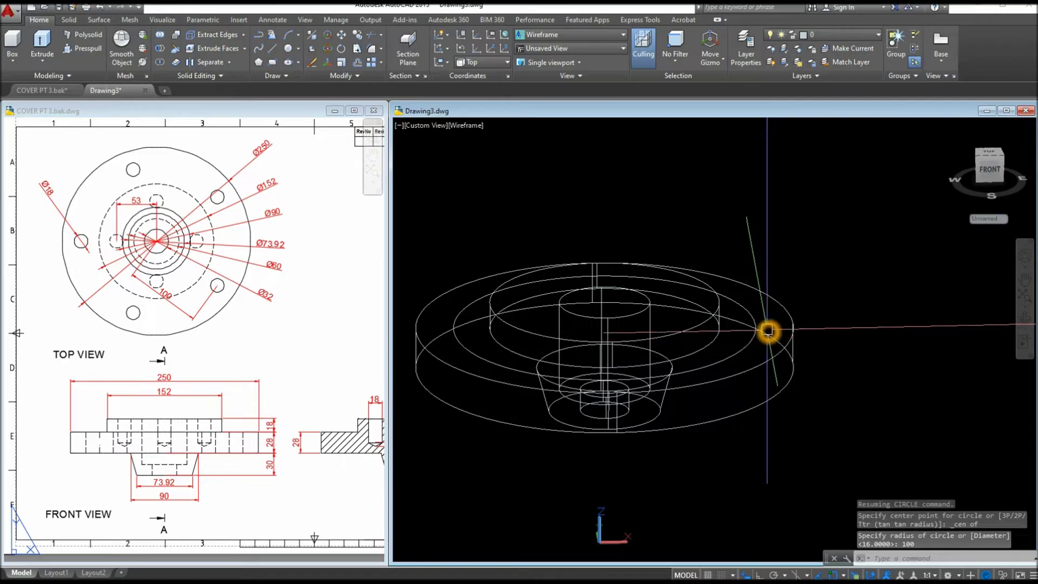
click(756, 318)
click(510, 195)
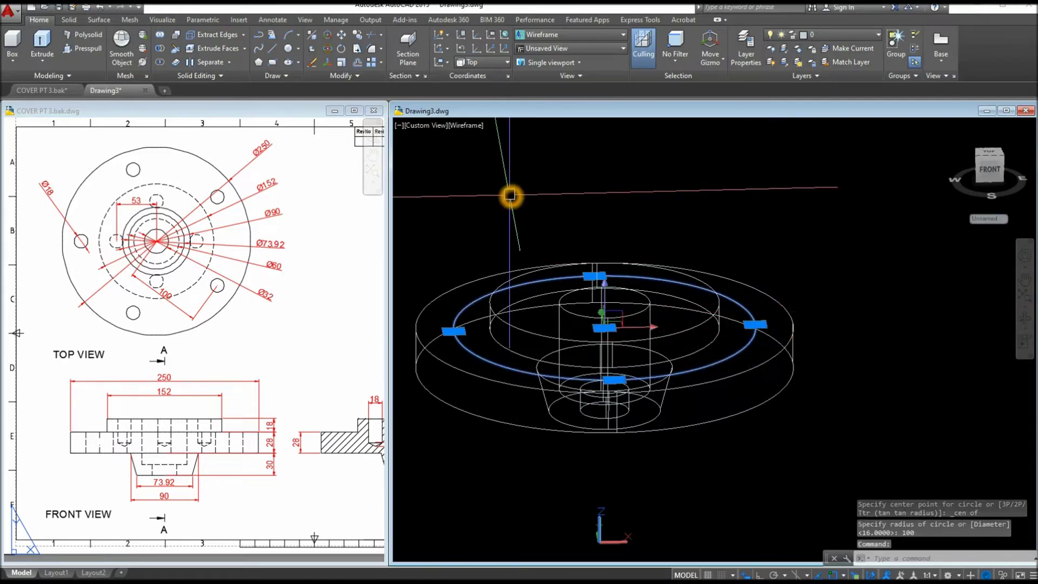
key(Escape)
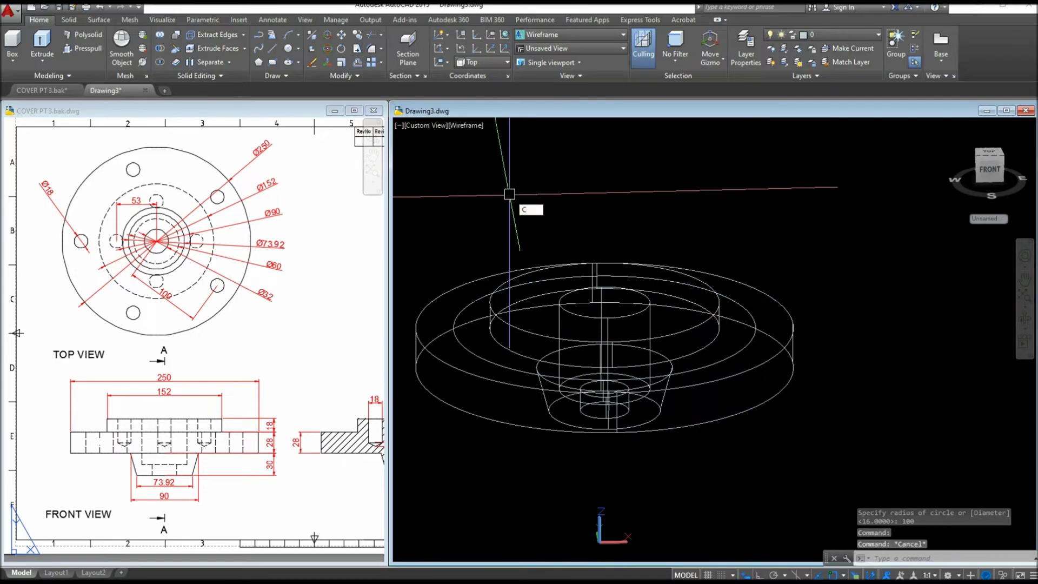
- Draw an 18 mm diameter circle centred on the left quadrant of the 100 mm radius construction circle
text(C)
key(Return)
shift+middle_drag(493, 192, 490, 331)
click(456, 330)
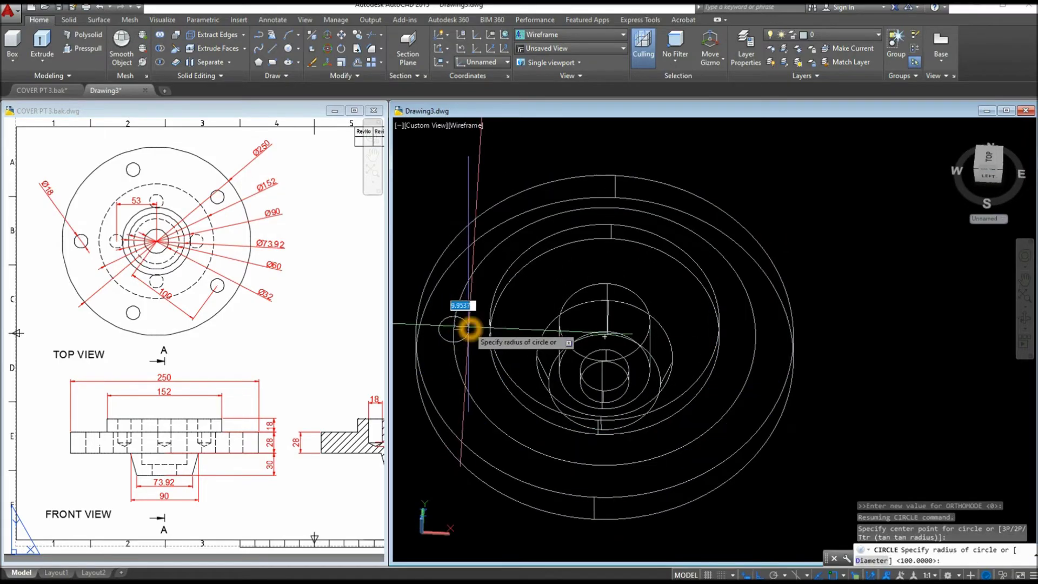
key(Return)
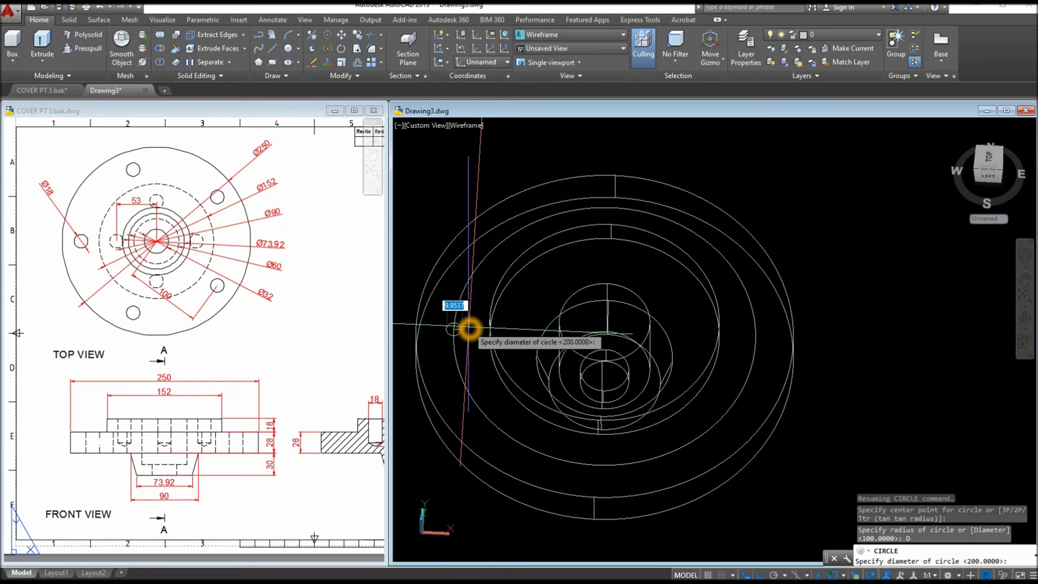
text(18)
key(Return)
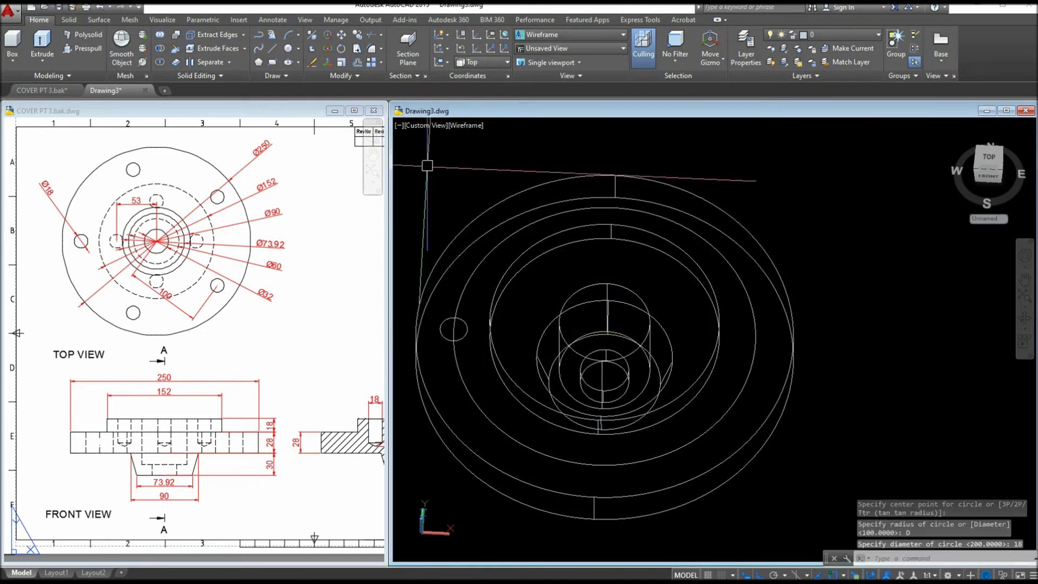
- Change the model's visual style to X-Ray
shift+middle_drag(506, 289, 524, 236)
click(475, 126)
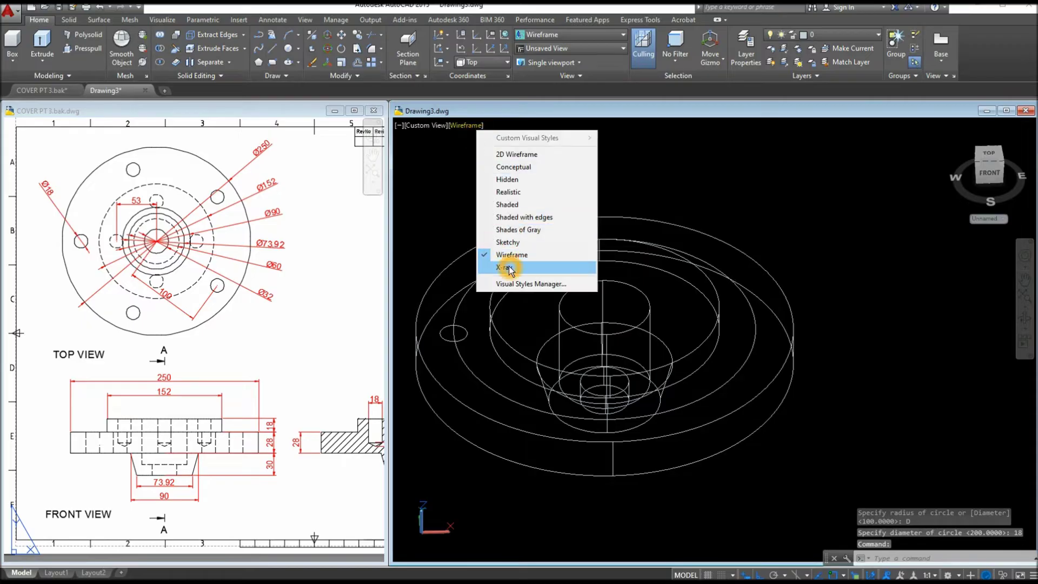
click(500, 258)
shift+middle_drag(563, 265, 551, 237)
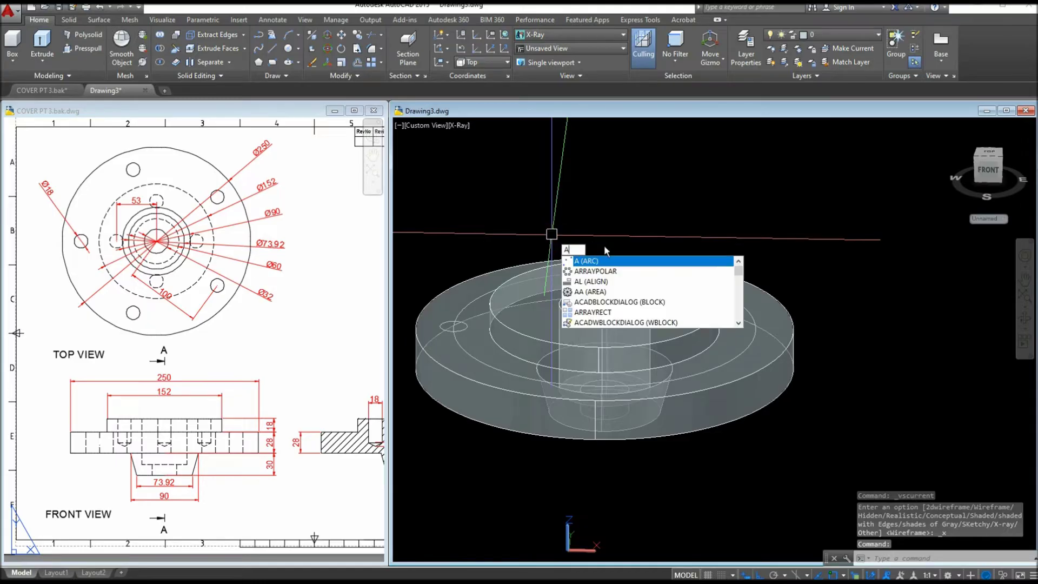
- Create a polar array of the 18 mm circle around the cover's centre with 5 items
click(606, 270)
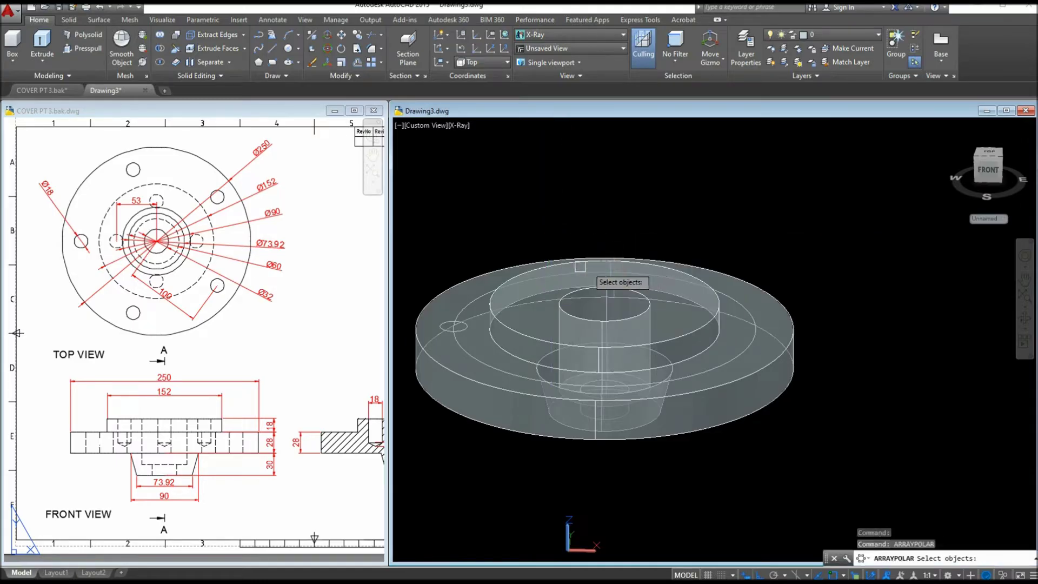
click(466, 329)
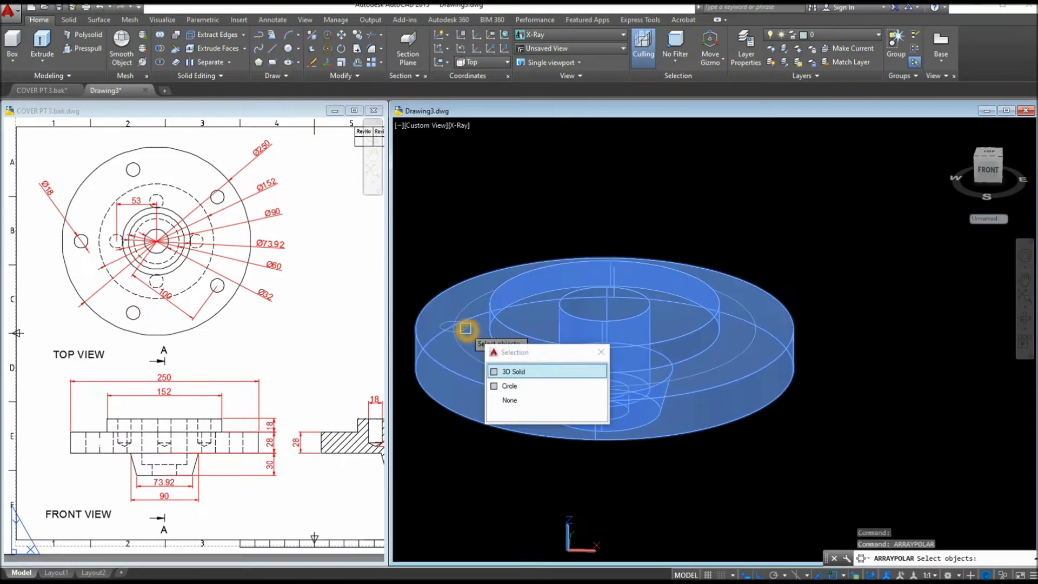
click(504, 382)
right_click(488, 213)
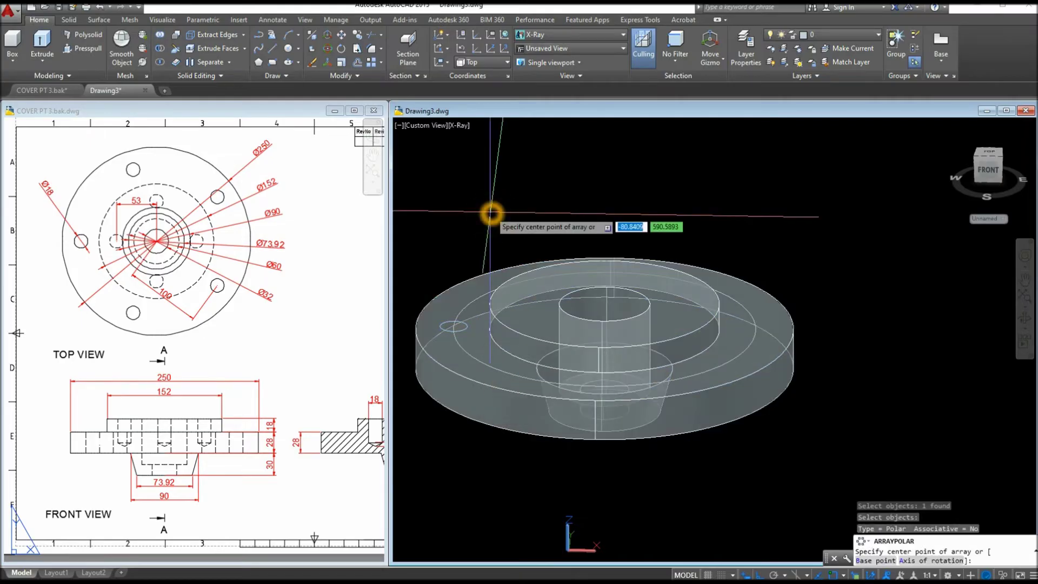
click(606, 302)
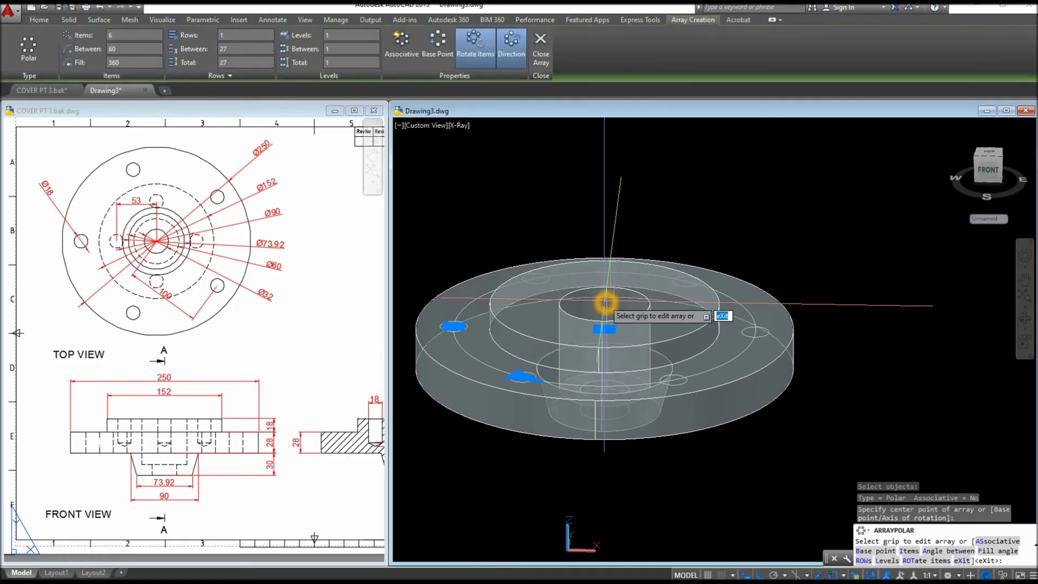
right_click(605, 303)
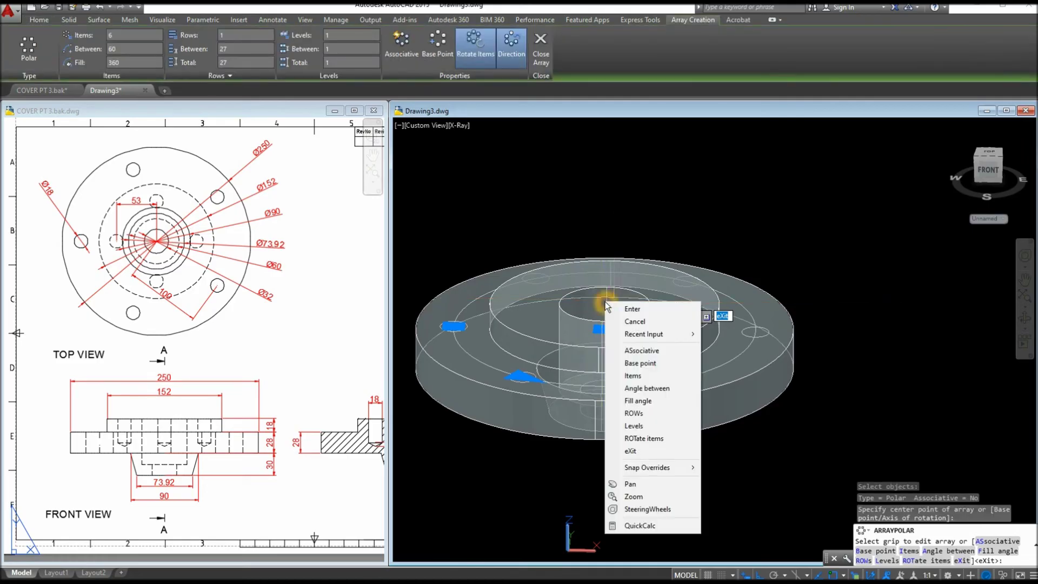
click(639, 377)
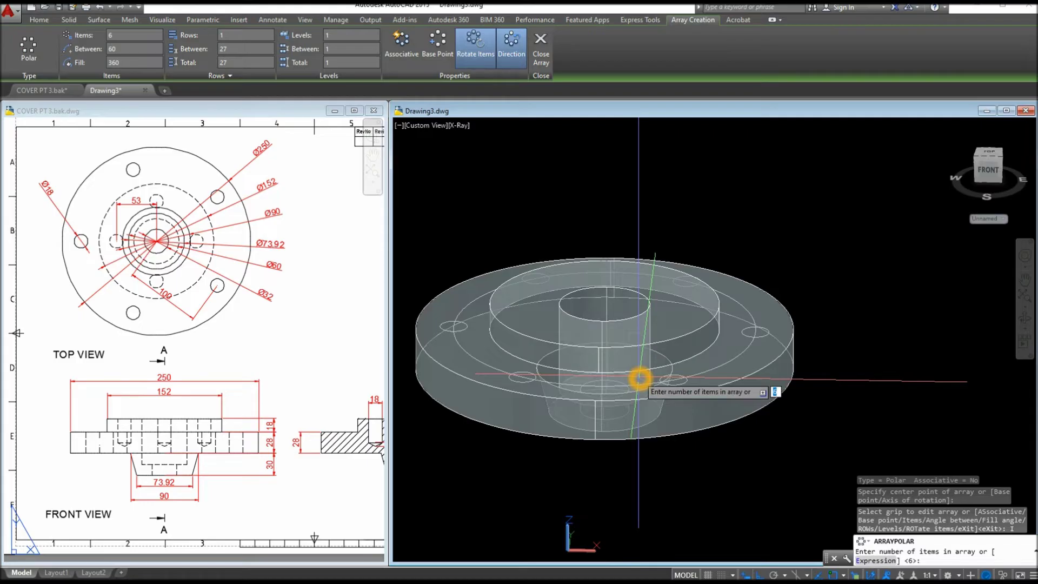
key(Return)
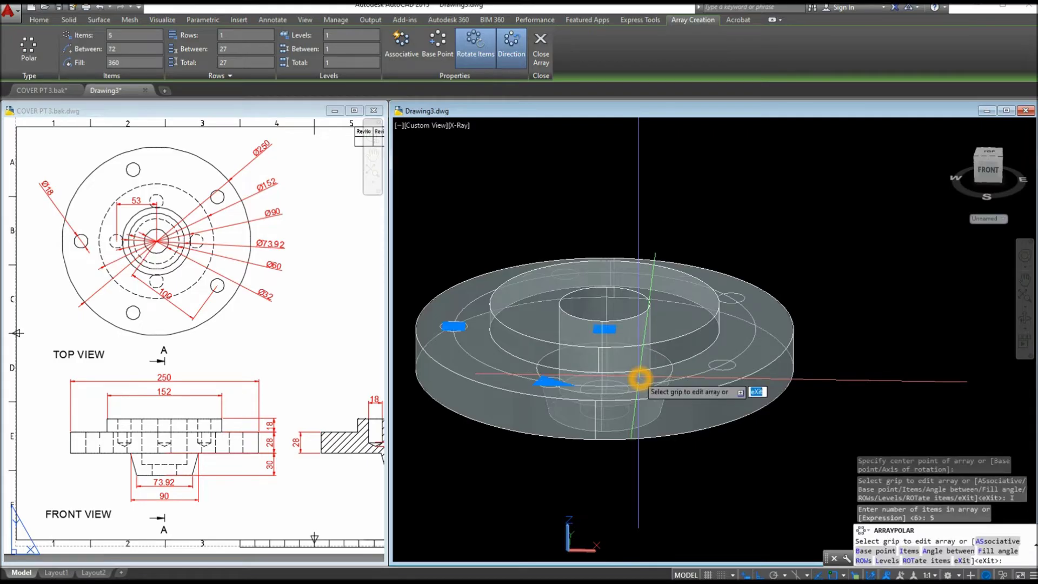
key(Return)
- Delete the 100 mm radius construction circle from the flange
shift+middle_drag(640, 377, 697, 372)
click(498, 383)
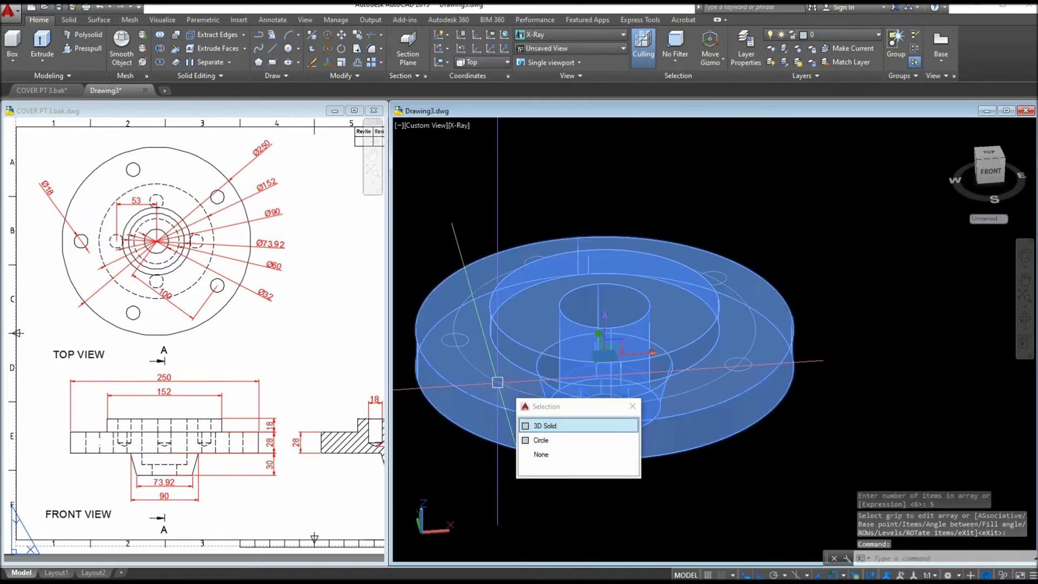
click(551, 437)
key(Delete)
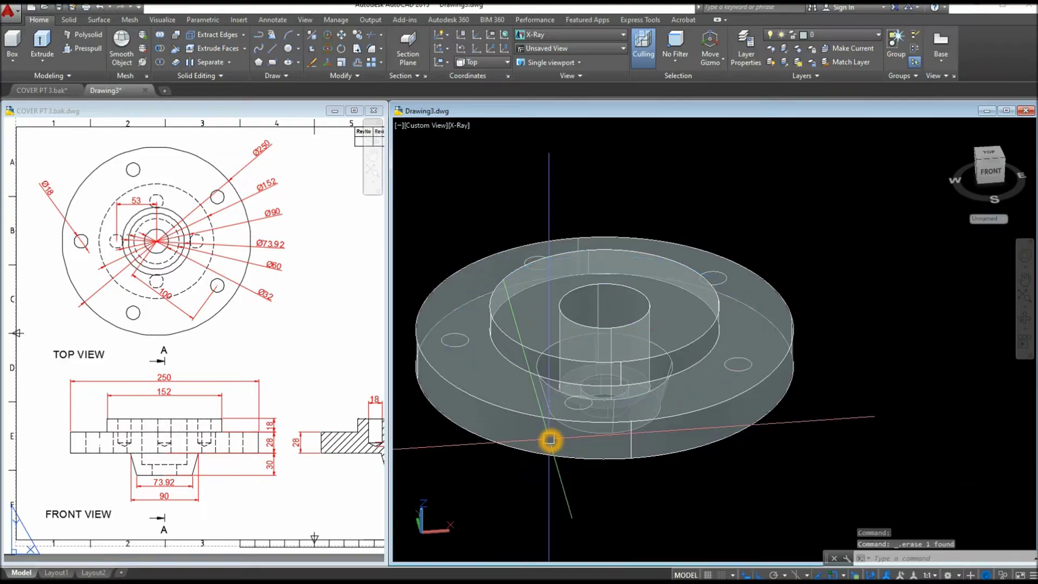
- Select all five 18 mm circles as similar objects and extrude them downward to the flange's bottom edge
click(468, 341)
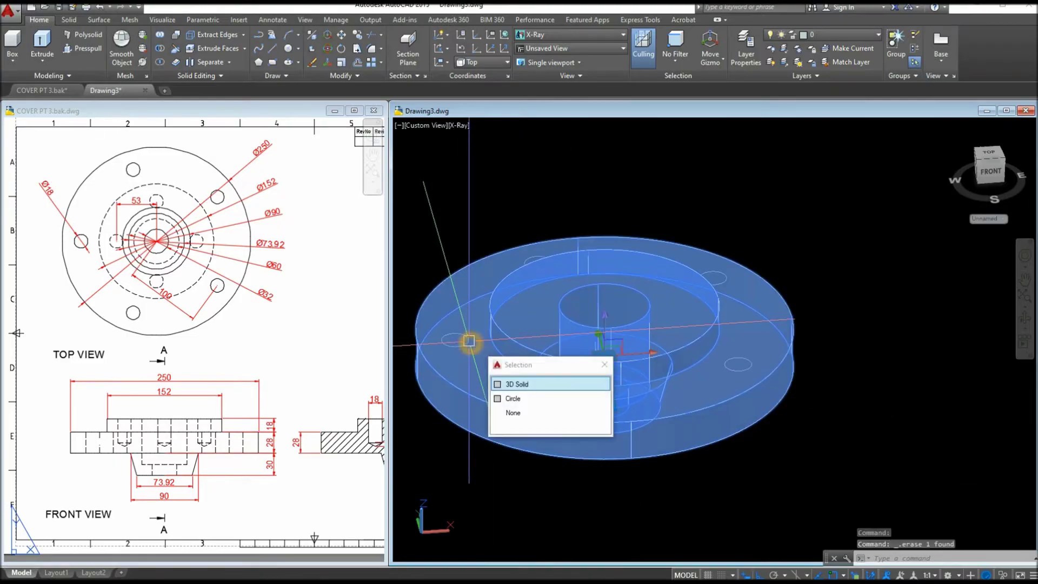
click(512, 396)
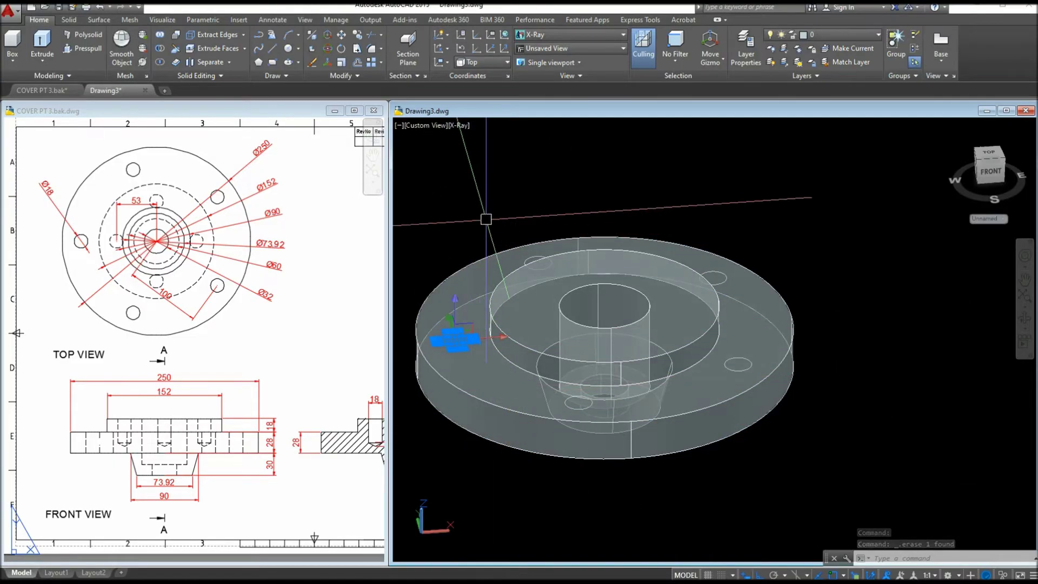
right_click(486, 220)
click(535, 398)
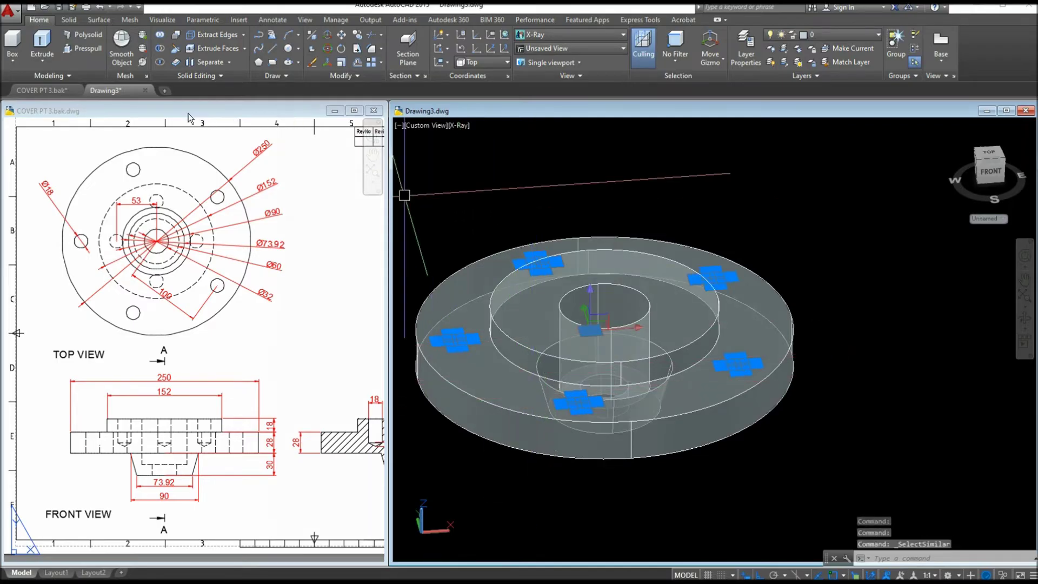
click(42, 52)
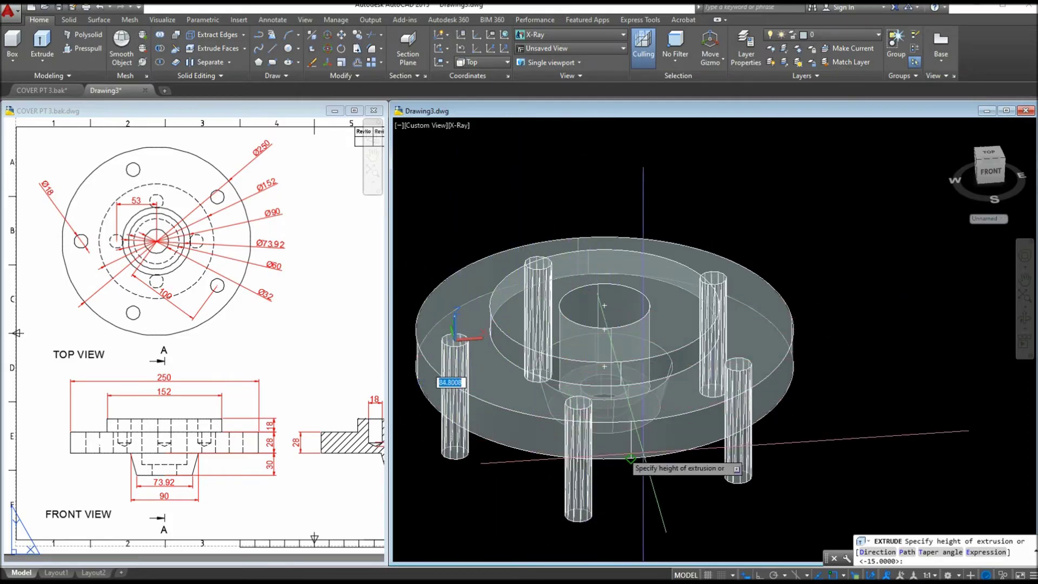
click(639, 461)
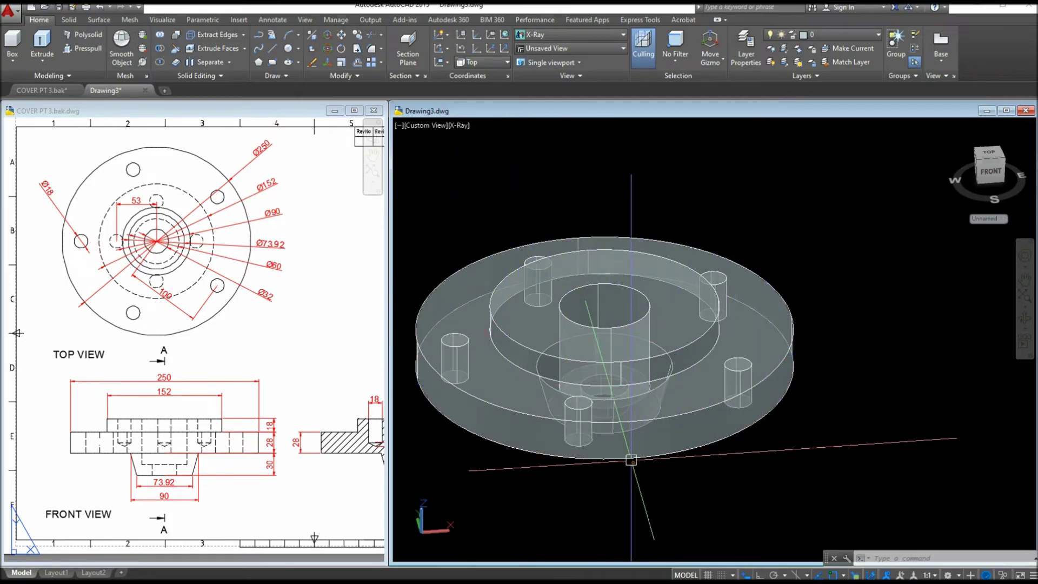
- Subtract the five 18 mm cylinders around the flange from the cover solid to cut the through holes
shift+middle_drag(639, 460, 615, 450)
scroll(767, 313, up, 5)
click(160, 48)
click(787, 278)
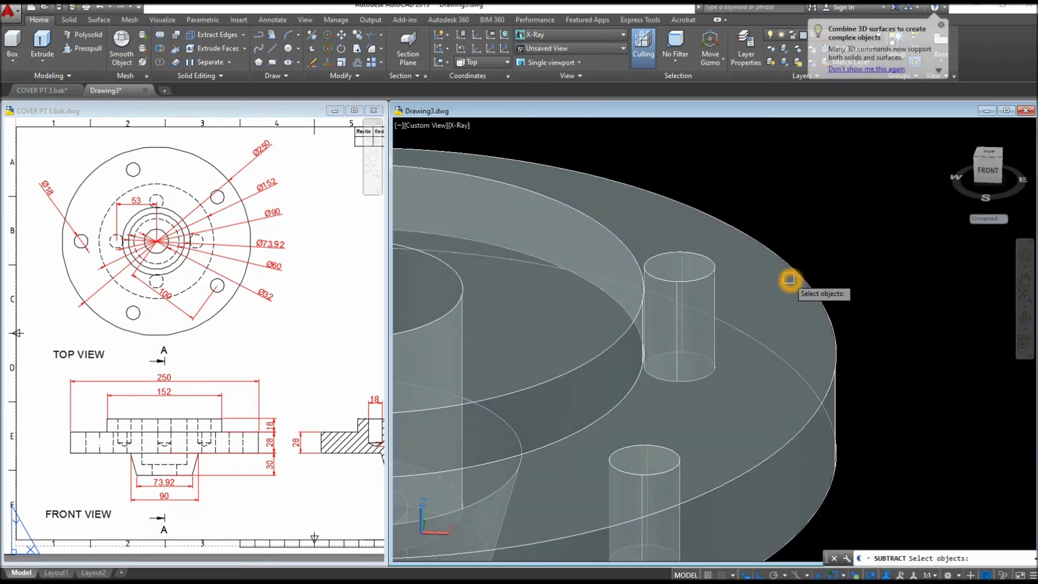
key(Return)
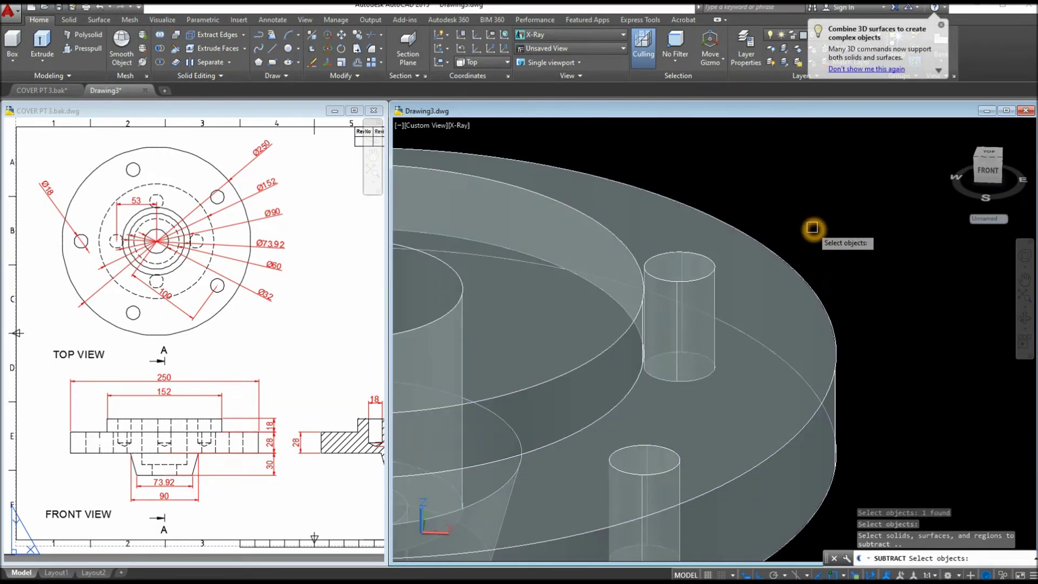
click(686, 265)
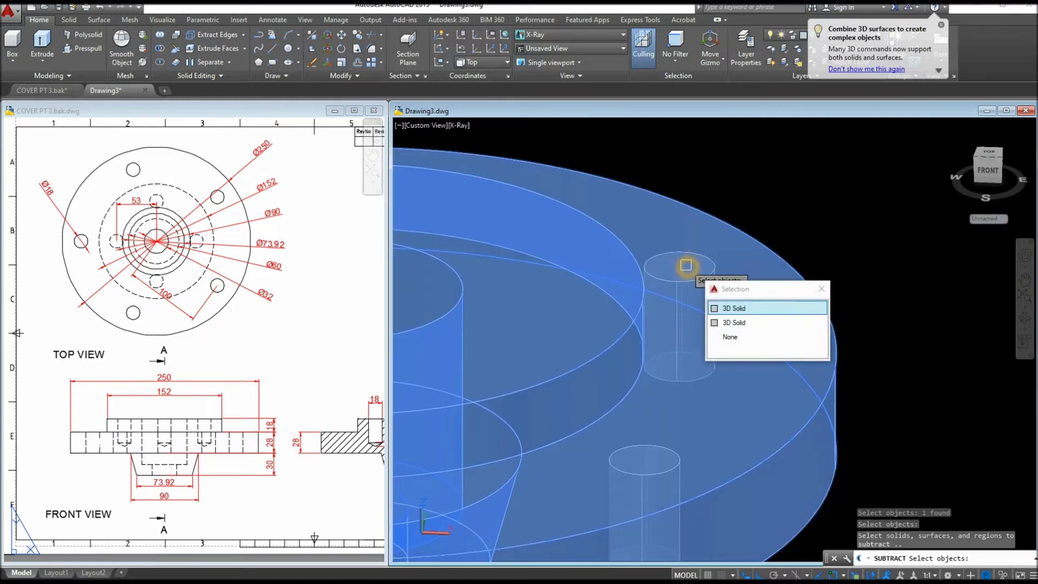
click(725, 322)
scroll(635, 458, up, 5)
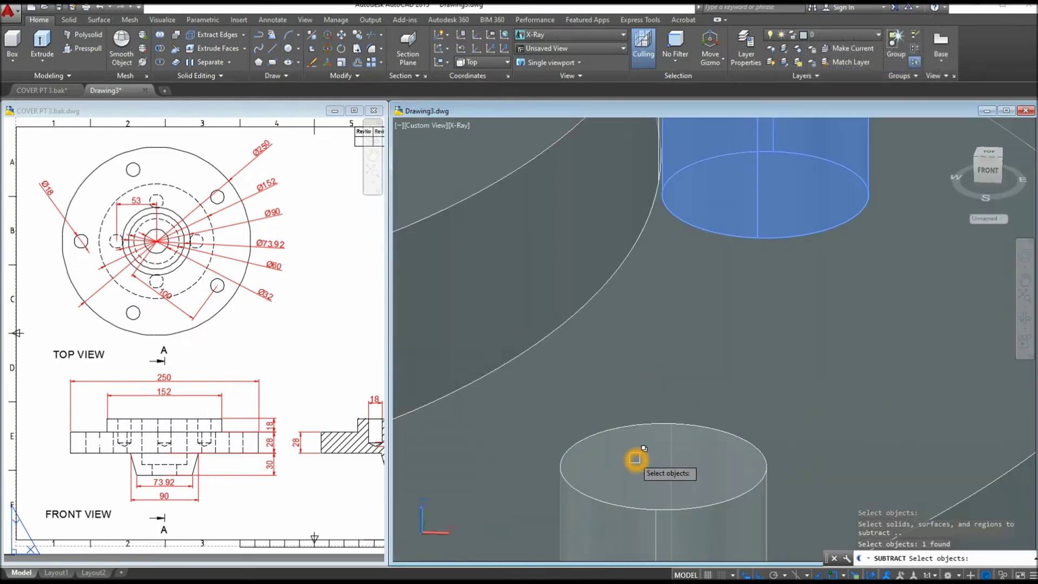
scroll(635, 458, down, 3)
click(630, 458)
click(697, 512)
scroll(630, 456, down, 4)
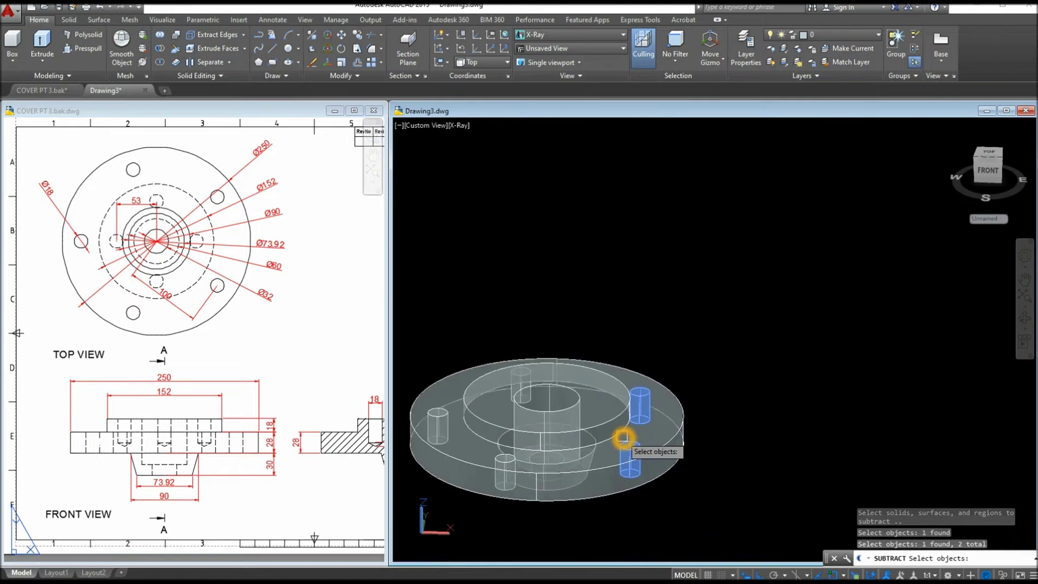
scroll(443, 425, up, 5)
click(430, 417)
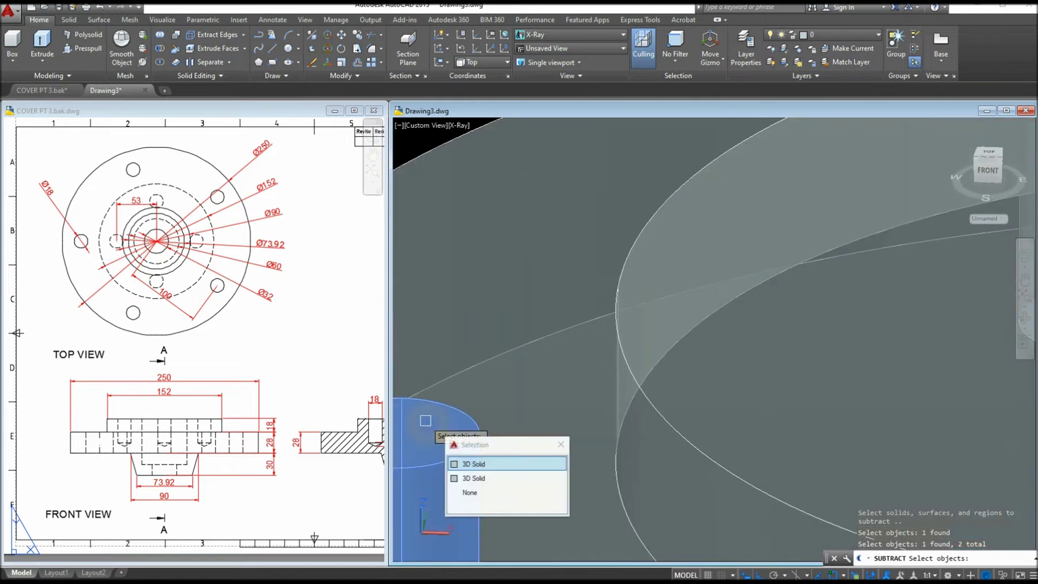
click(431, 417)
scroll(444, 414, down, 4)
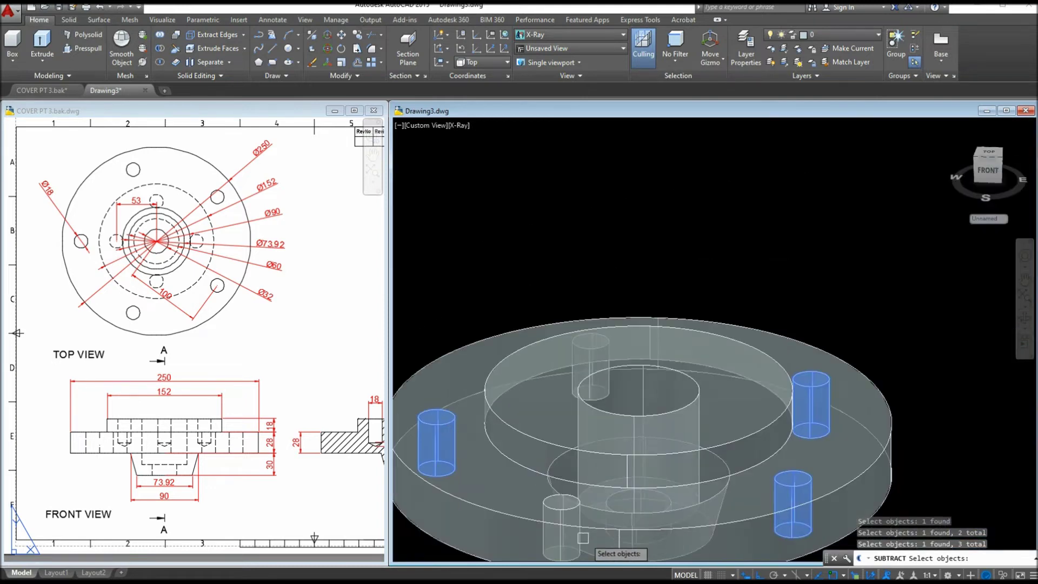
scroll(573, 514, up, 5)
click(565, 491)
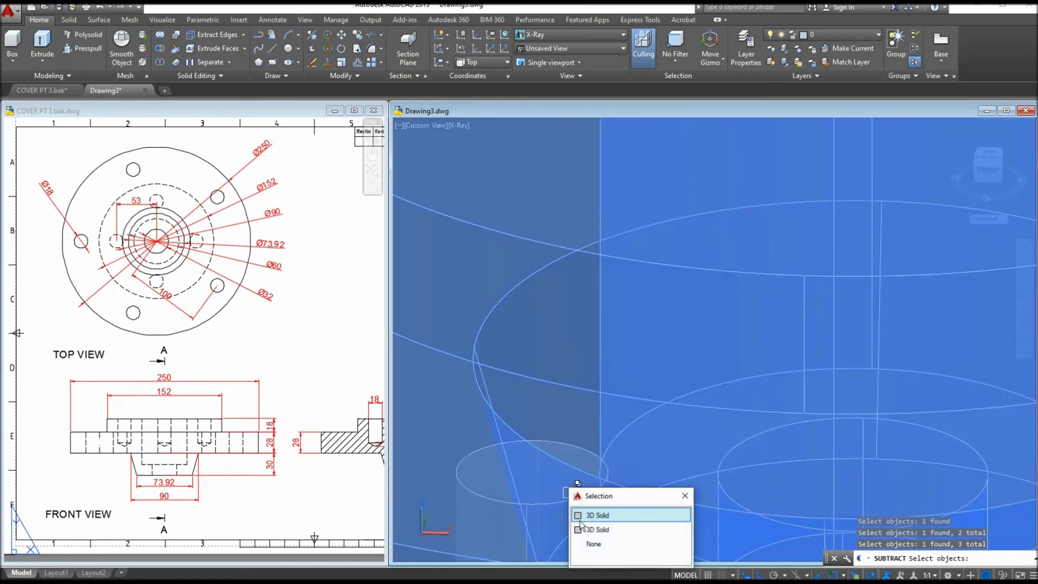
click(594, 529)
scroll(593, 521, down, 5)
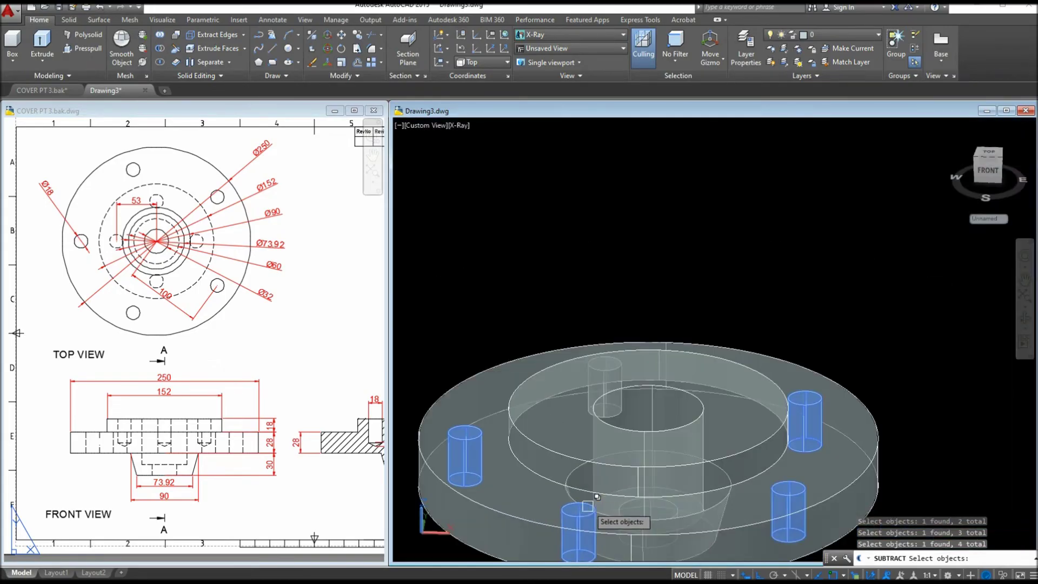
shift+middle_drag(573, 471, 476, 424)
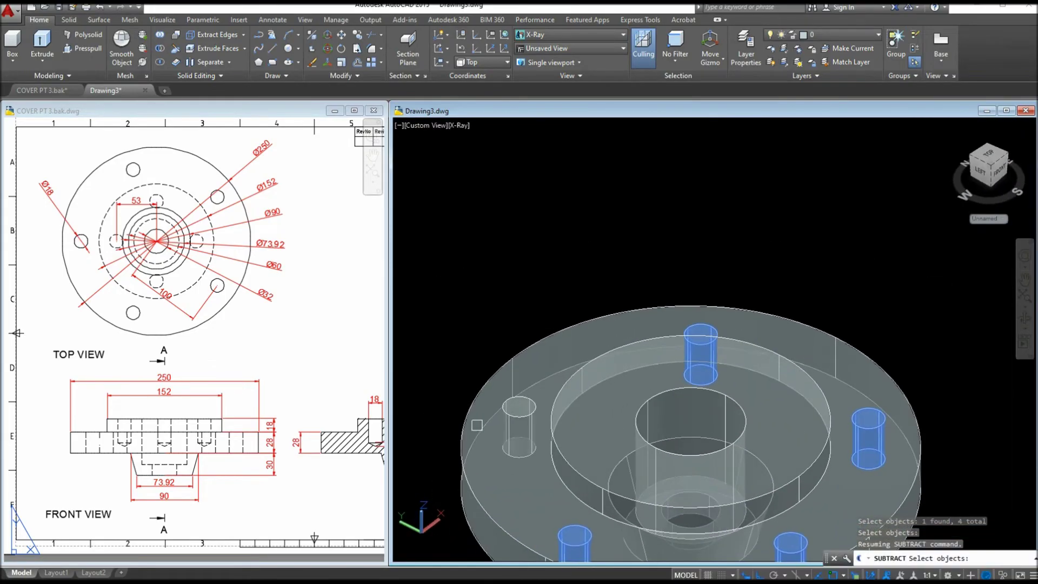
scroll(518, 401, up, 5)
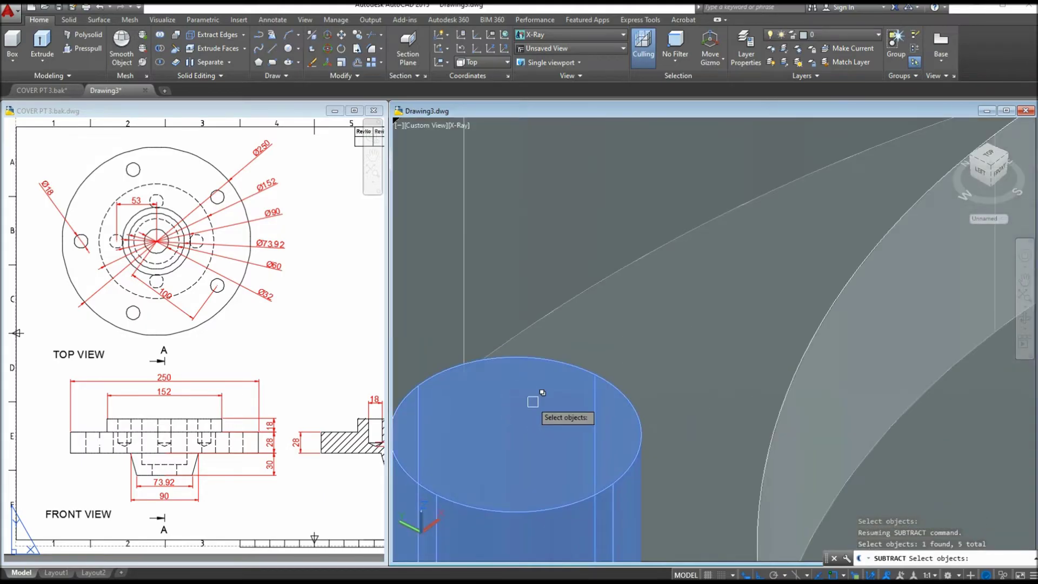
click(534, 404)
key(Return)
scroll(540, 405, down, 8)
- Examine the centre distance of the inner hole pattern in the top view of the COVER PT 3 drawing
shift+middle_drag(540, 405, 476, 396)
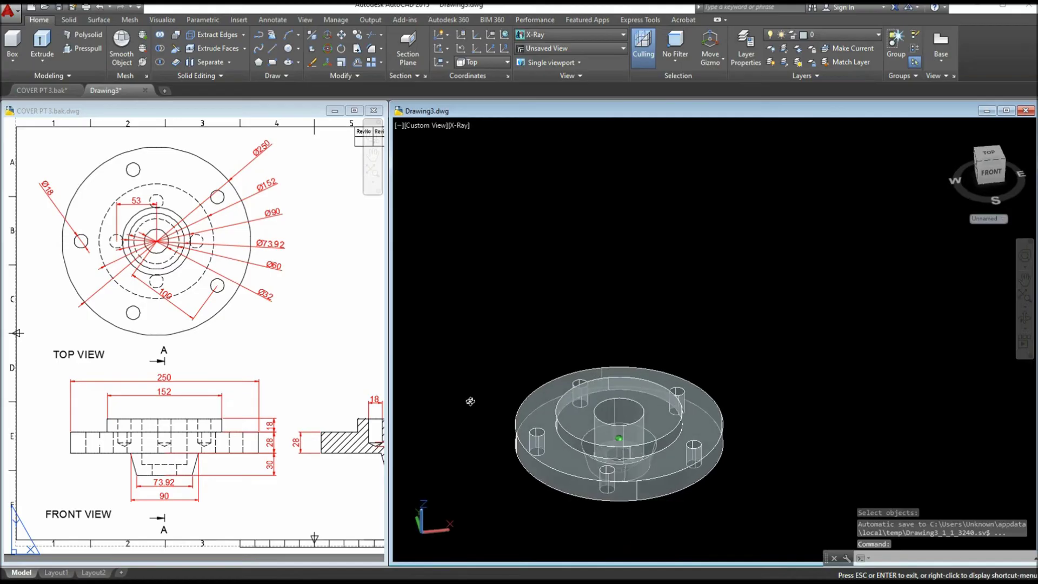
scroll(617, 403, up, 5)
mouse_move(538, 348)
shift+middle_down()
mouse_move(540, 358)
mouse_move(538, 343)
shift+middle_up()
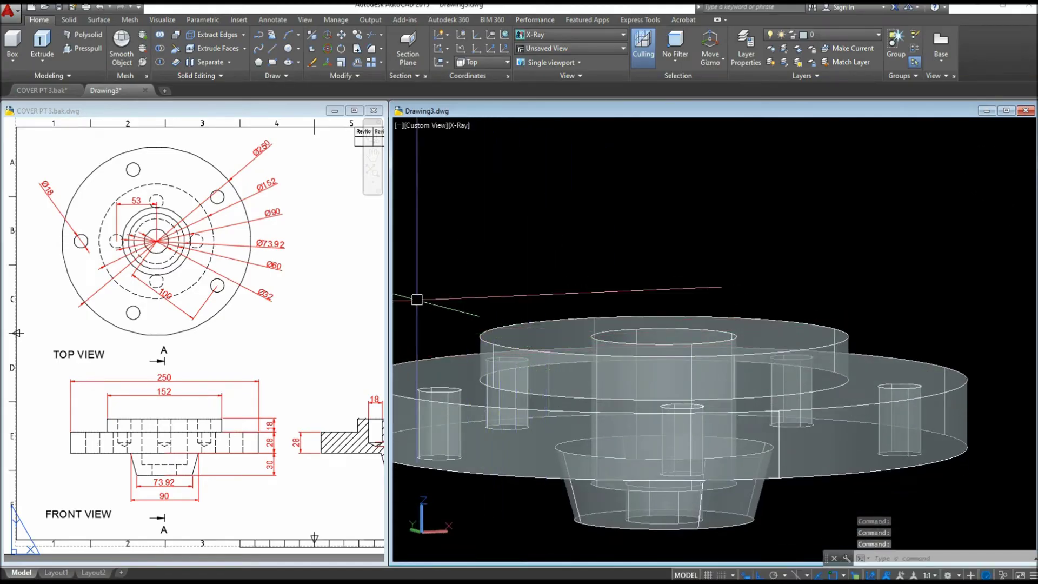
click(278, 323)
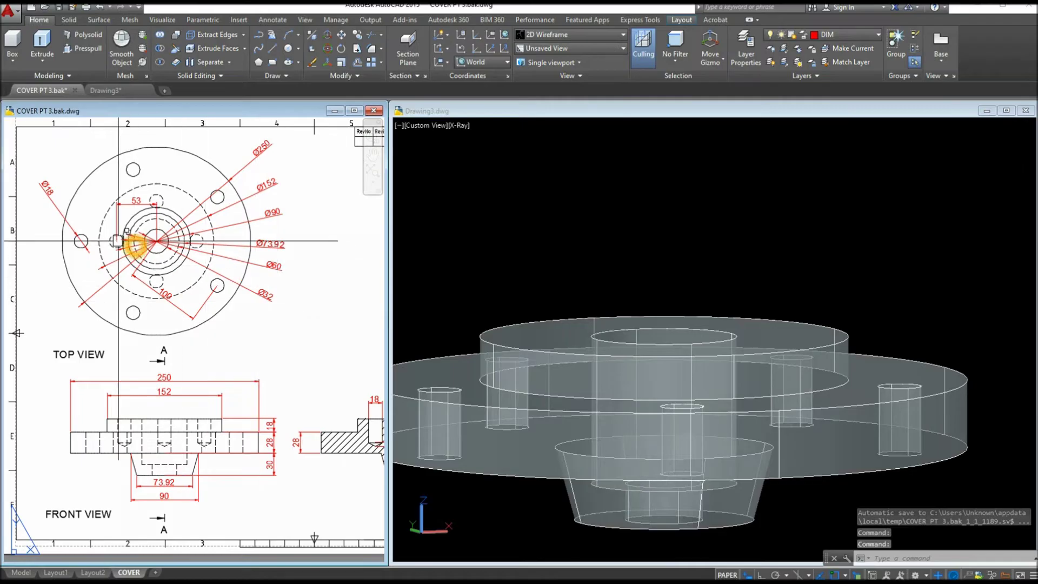
scroll(117, 241, up, 2)
click(108, 199)
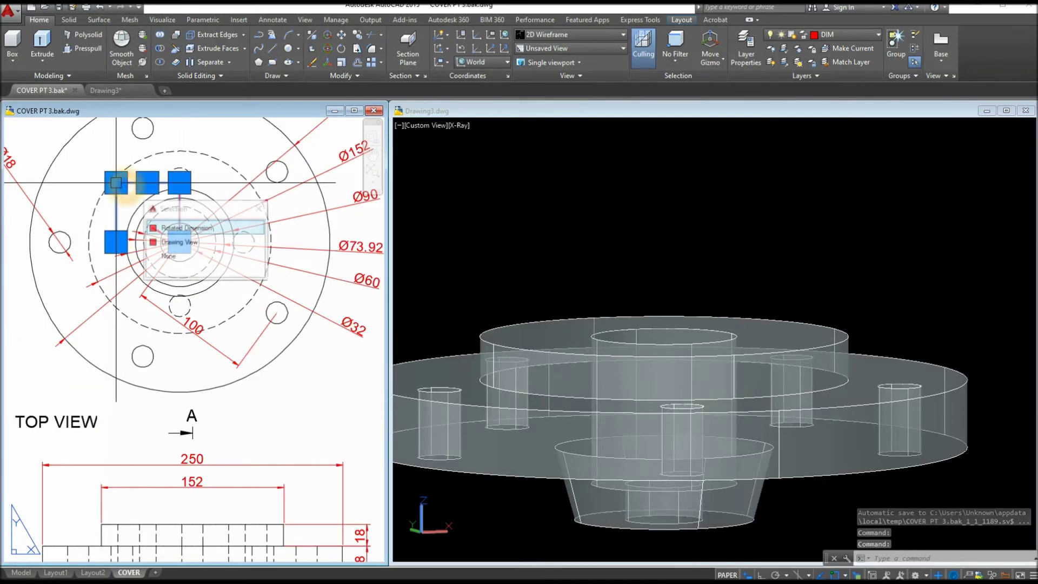
click(91, 221)
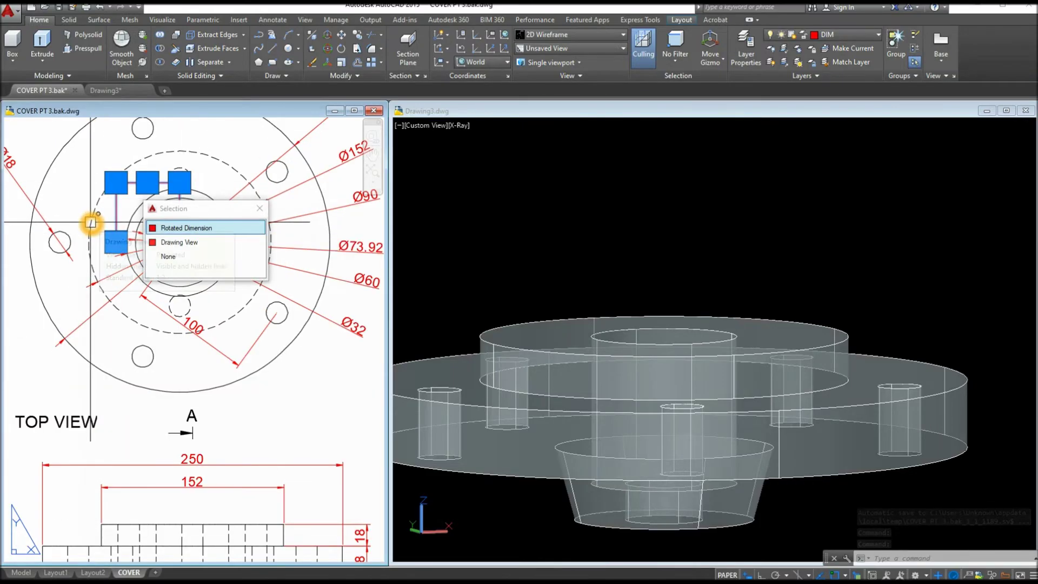
key(Escape)
- Draw a construction circle of radius 53 in Drawing3, centred on the bore at the boss's top face
click(568, 269)
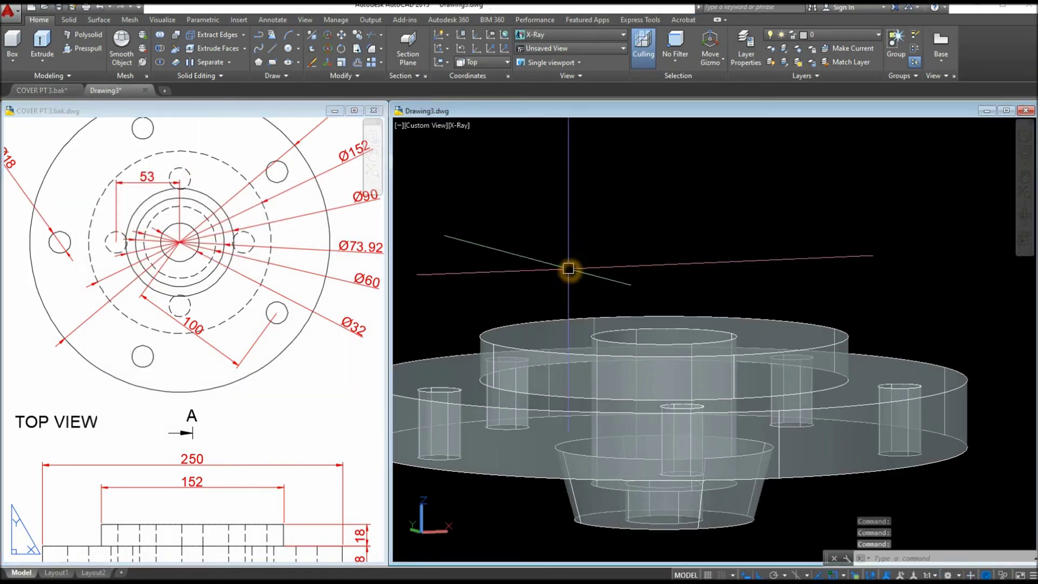
text(c)
key(Return)
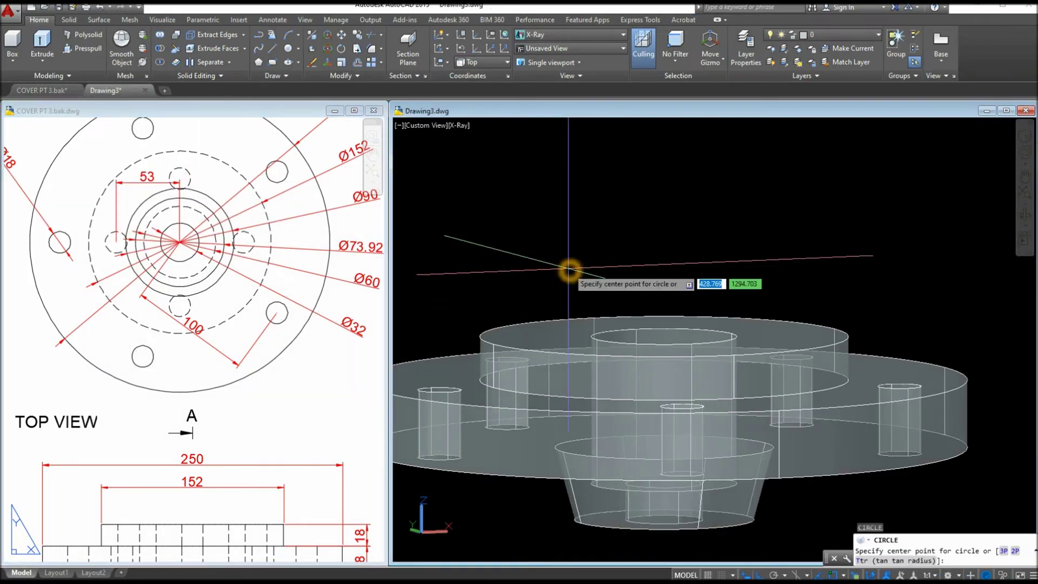
click(663, 336)
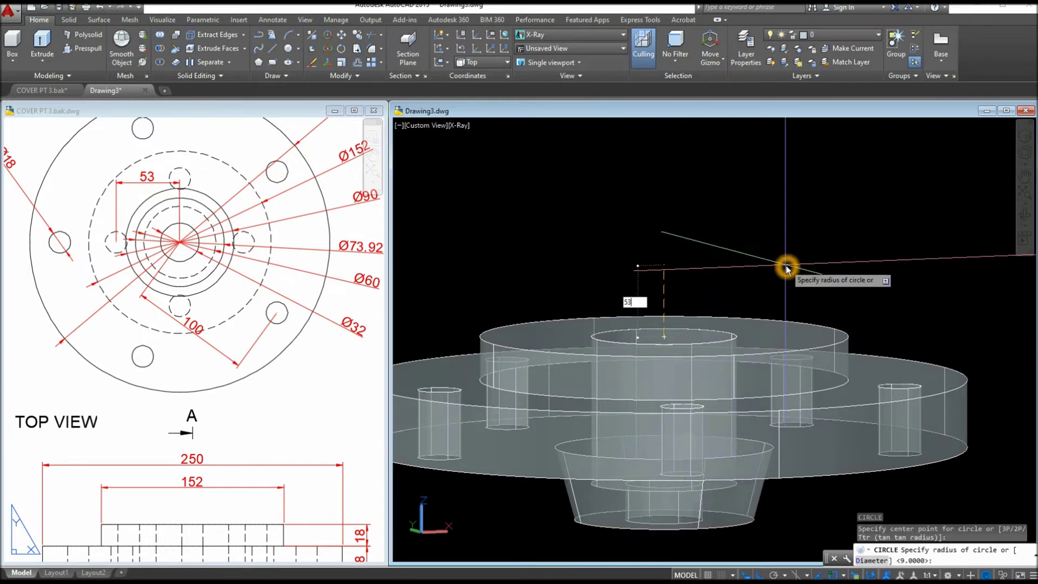
key(Return)
- Draw a circle of radius 9 on the boss's top face, centred on a quadrant of the 53 mm radius circle
shift+middle_drag(764, 269, 767, 294)
text(c)
key(Return)
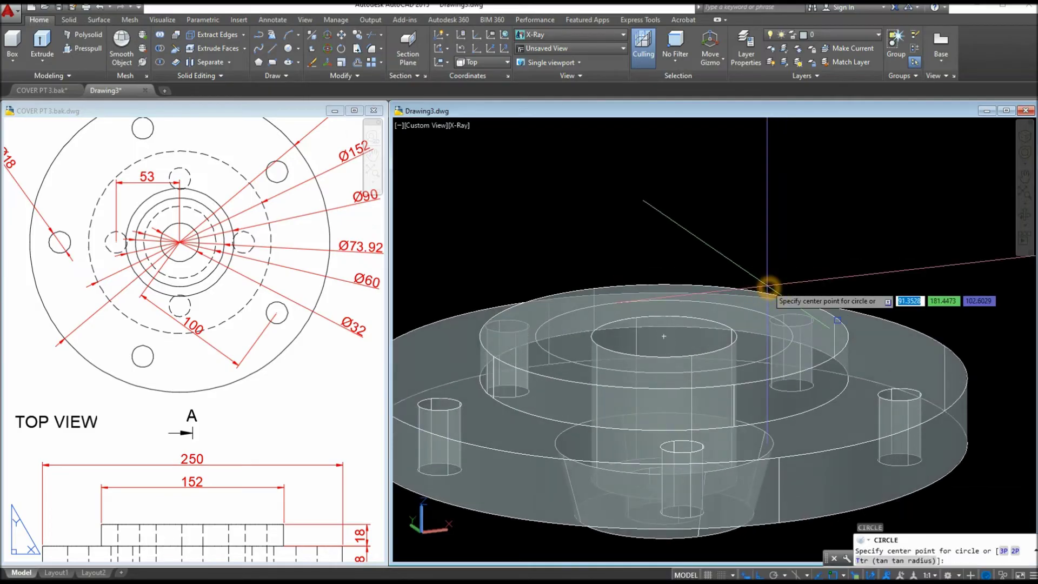
scroll(767, 288, down, 2)
shift+middle_drag(768, 288, 675, 379)
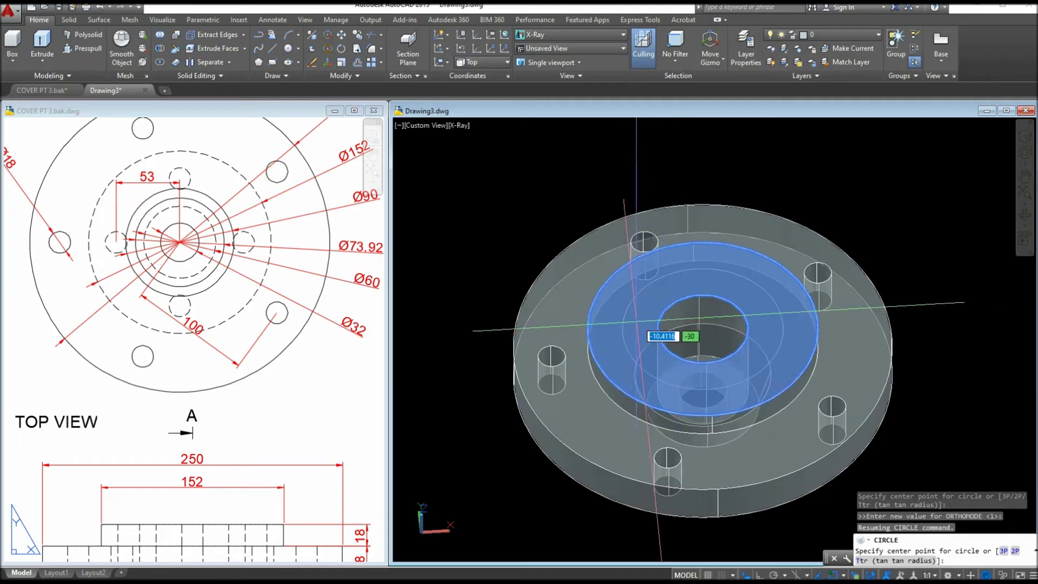
click(626, 335)
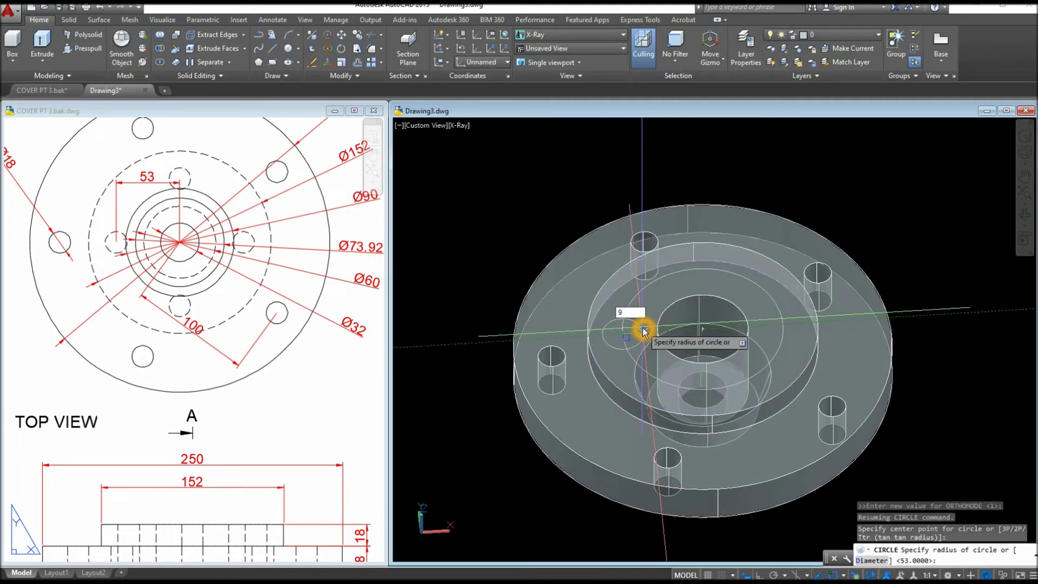
text(9)
key(Return)
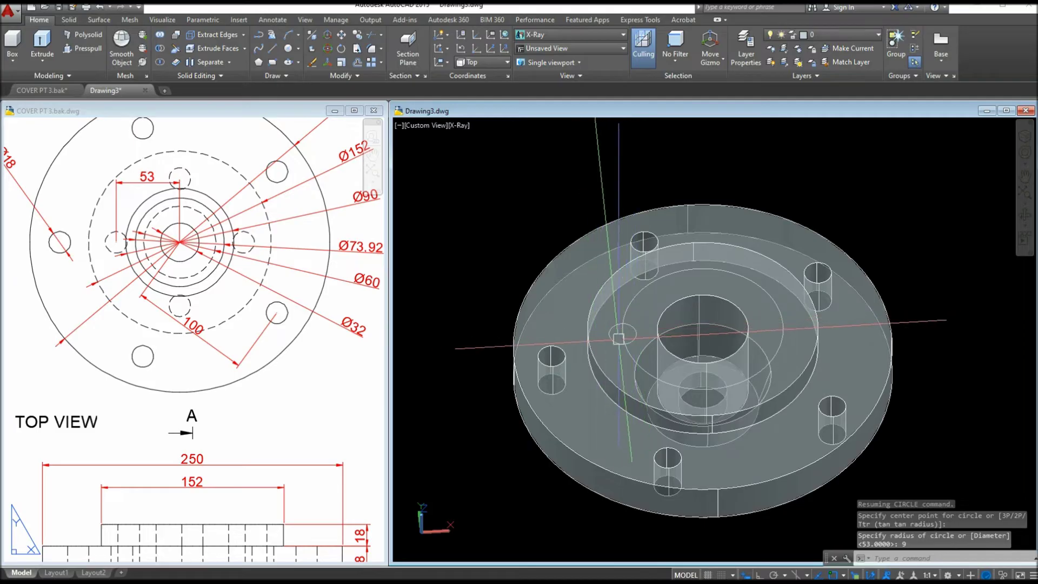
scroll(627, 334, up, 3)
click(638, 336)
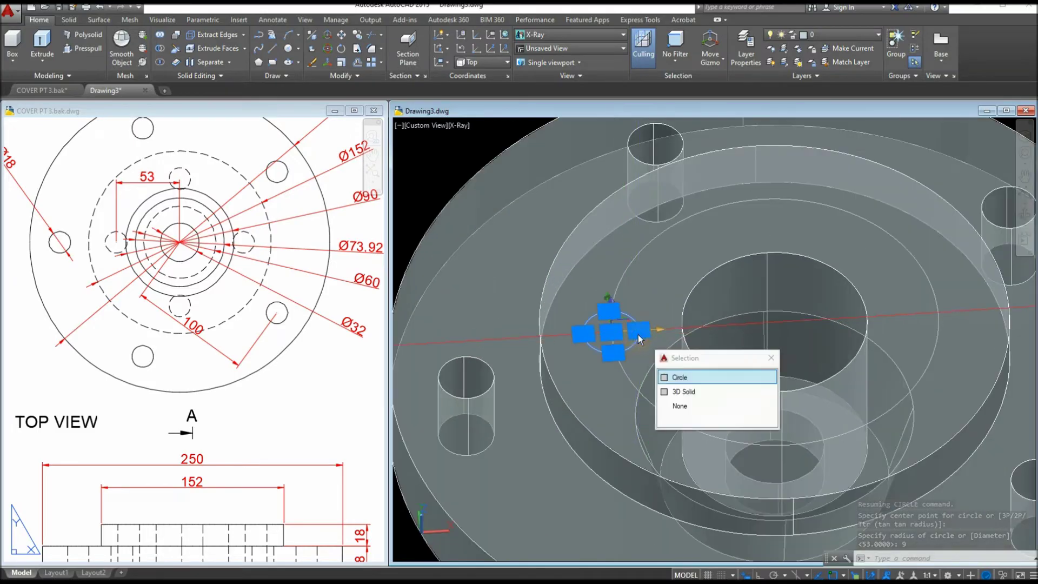
- Add a vertical linear dimension in COVER PT 3's front view from the boss's top edge to the blind hole's shoulder
click(273, 359)
mouse_move(273, 354)
middle_down()
mouse_move(241, 238)
mouse_move(281, 241)
middle_up()
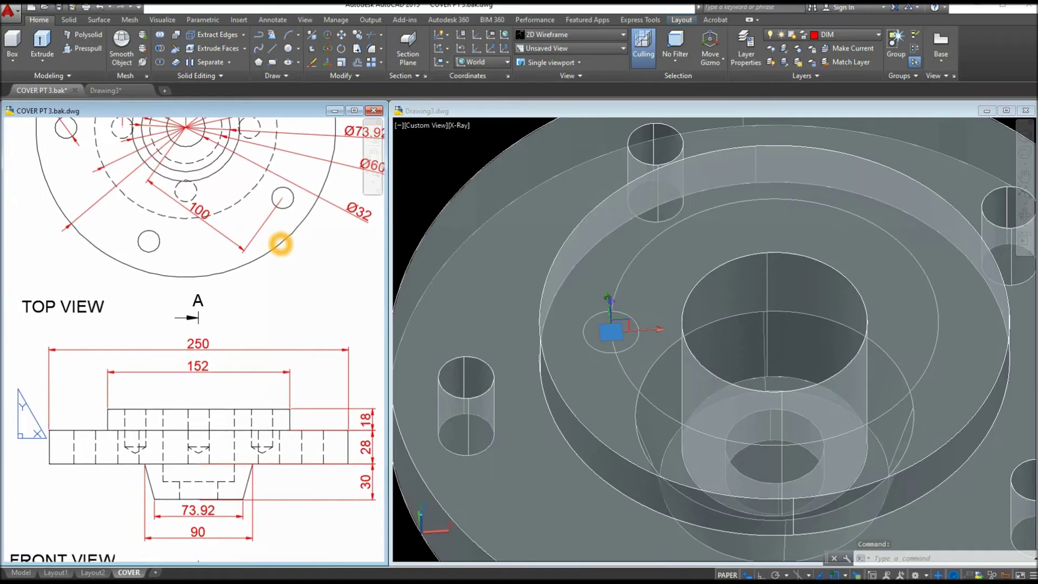
click(272, 20)
click(196, 64)
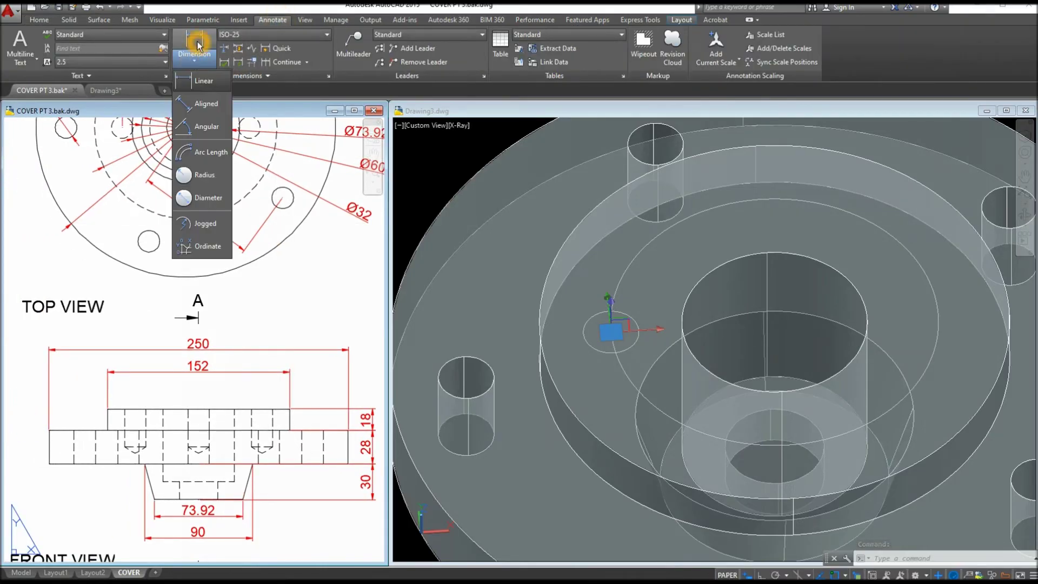
click(198, 45)
scroll(114, 459, up, 2)
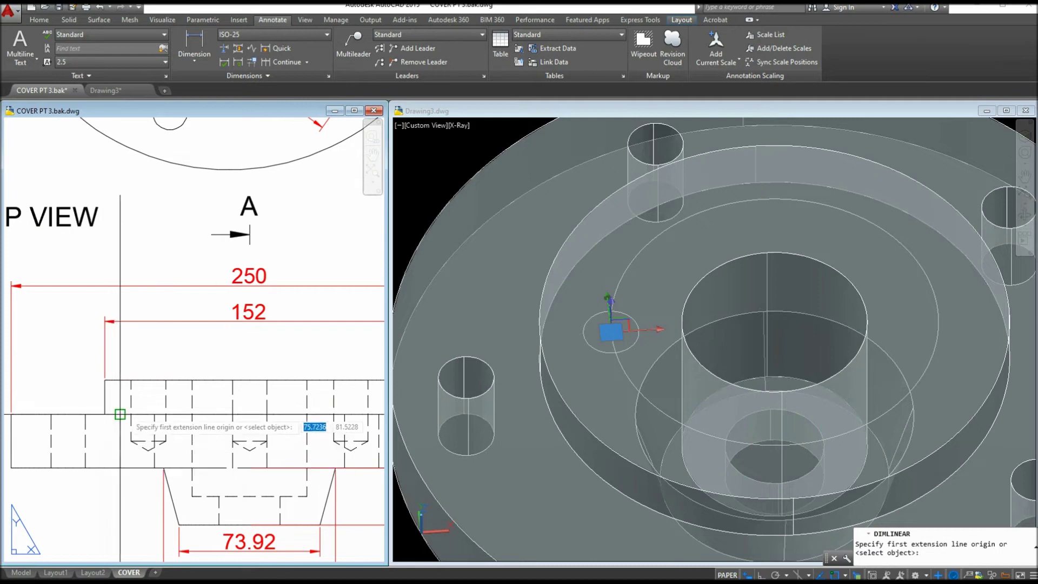
click(128, 383)
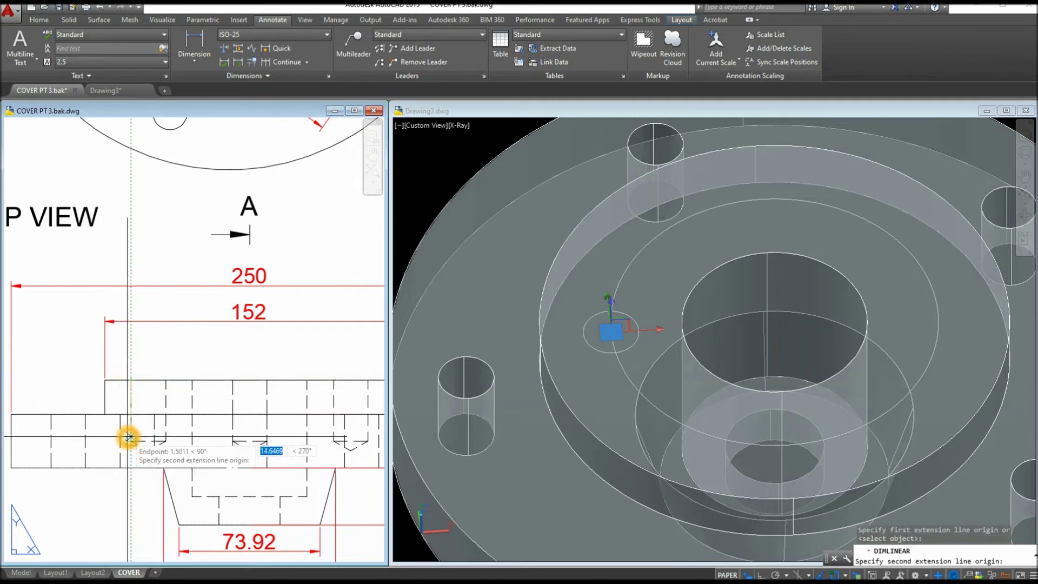
click(131, 435)
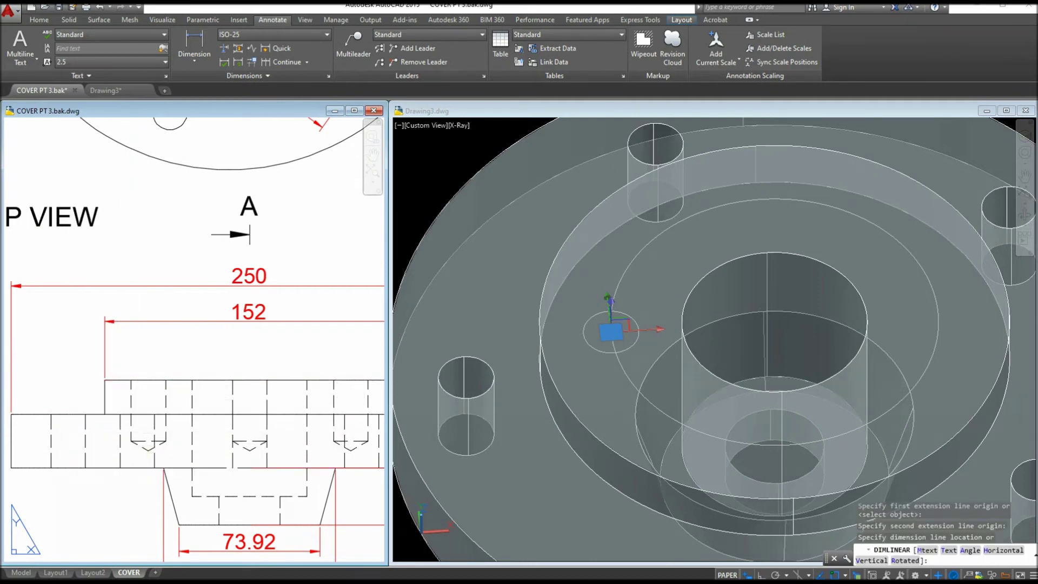
click(69, 426)
- Dimension the height of the blind hole's conical tip in the front view, in line with the hole depth dimension
click(194, 44)
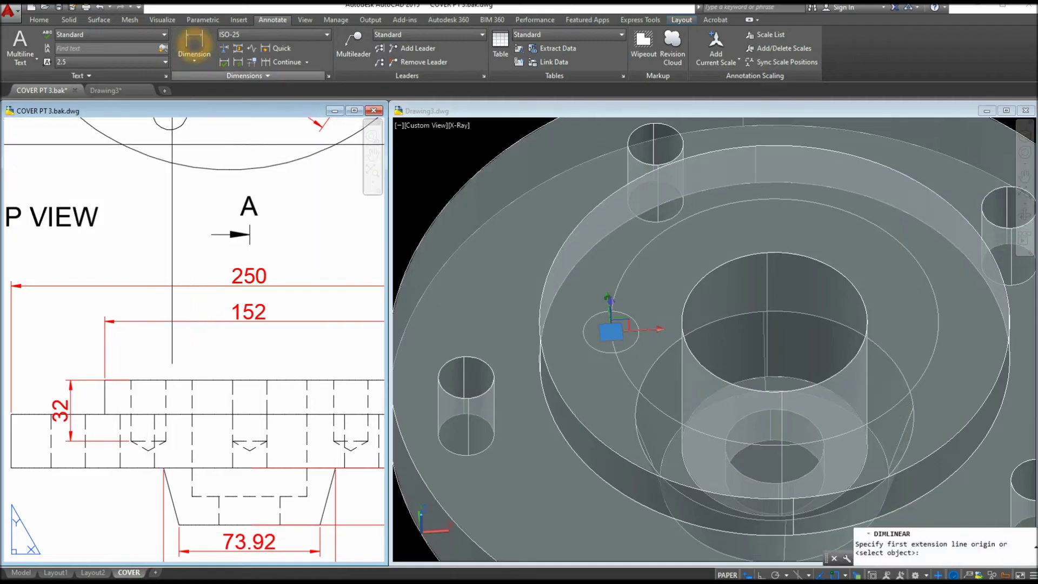
click(145, 441)
click(148, 452)
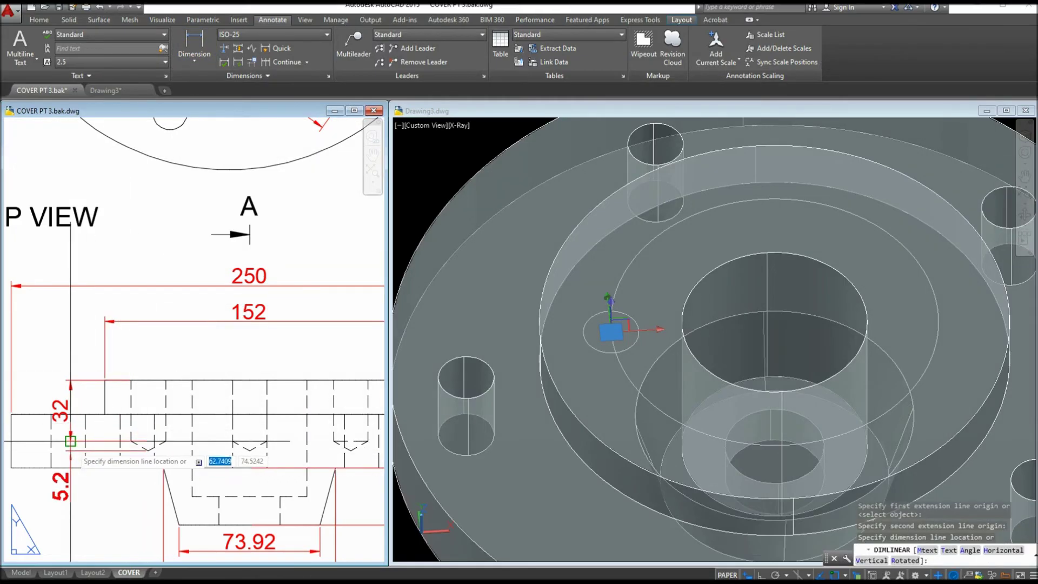
click(69, 449)
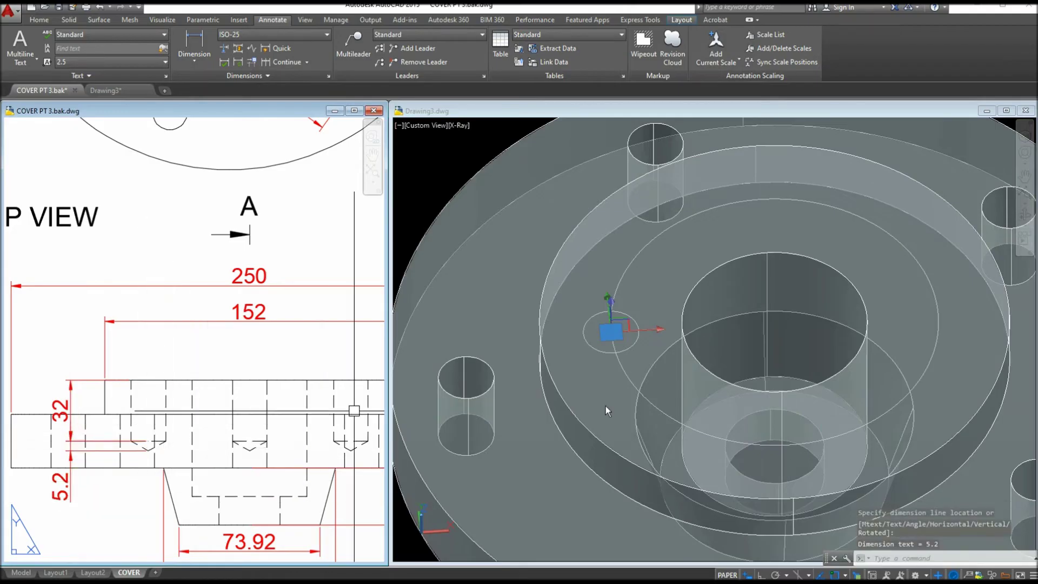
- Extrude the radius 9 circle in Drawing3 32 mm down into the boss
click(427, 297)
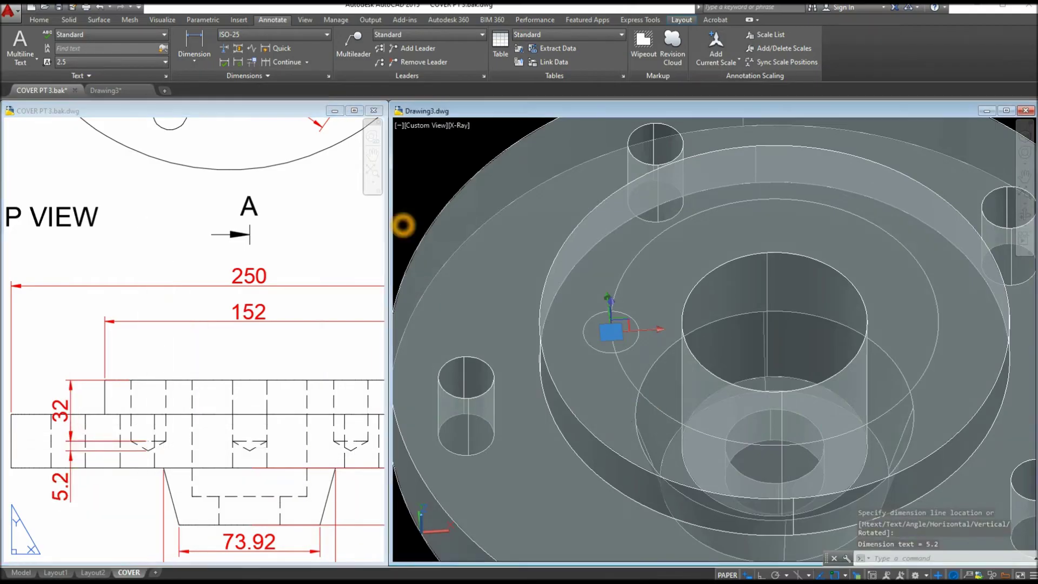
click(632, 354)
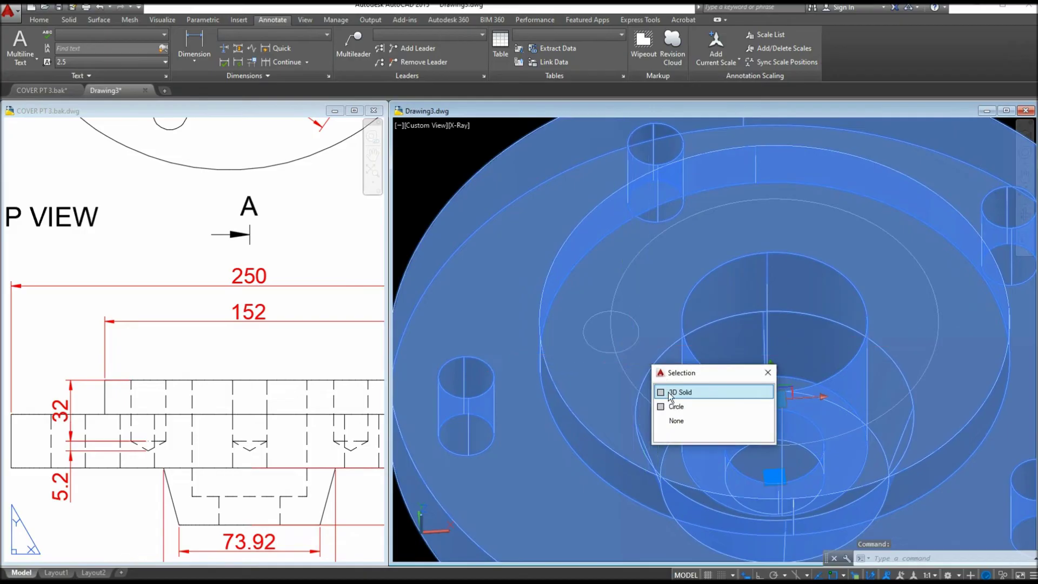
click(676, 405)
click(40, 20)
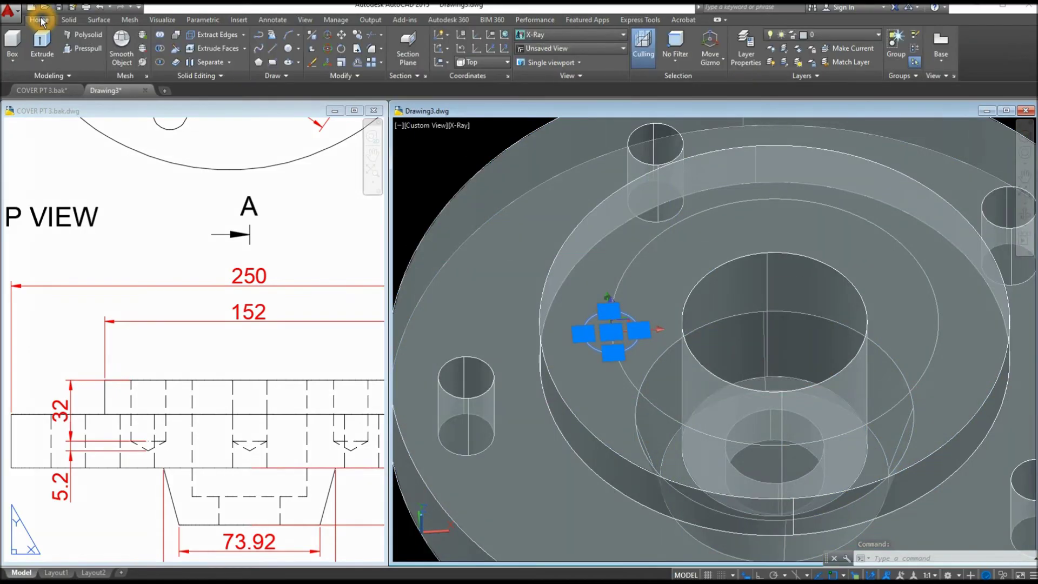
click(40, 38)
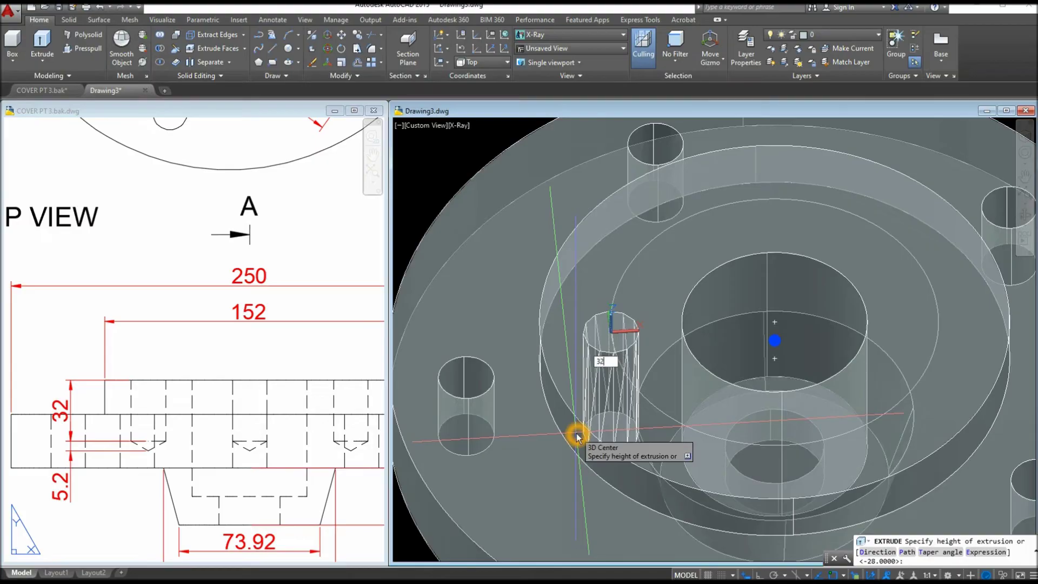
key(Return)
- Set Drawing3's visual style to Wireframe and turn the model to expose the extruded cylinder's lower end
shift+middle_drag(591, 335, 489, 344)
click(461, 129)
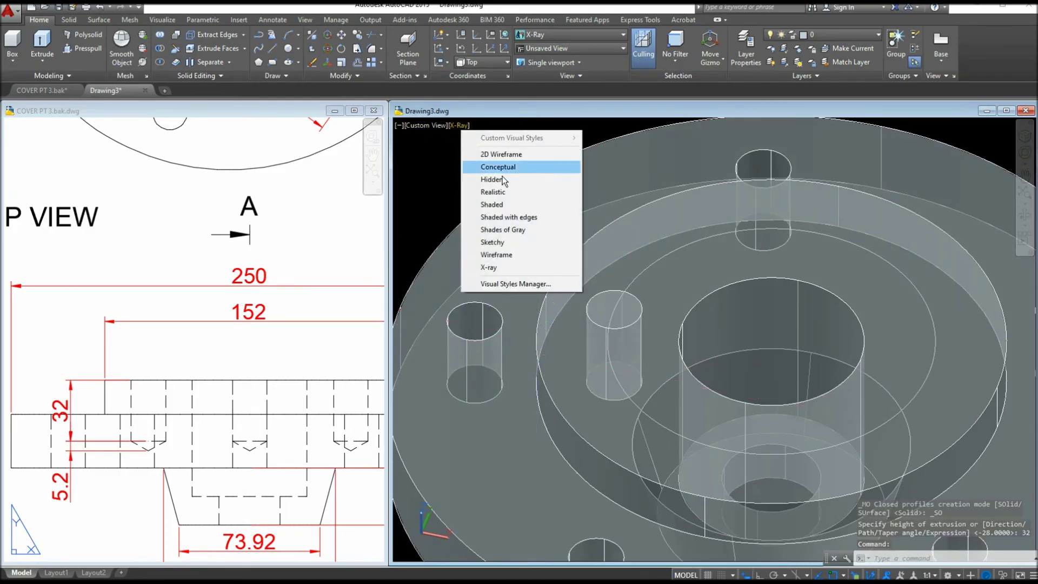
click(514, 260)
shift+middle_drag(612, 346, 586, 294)
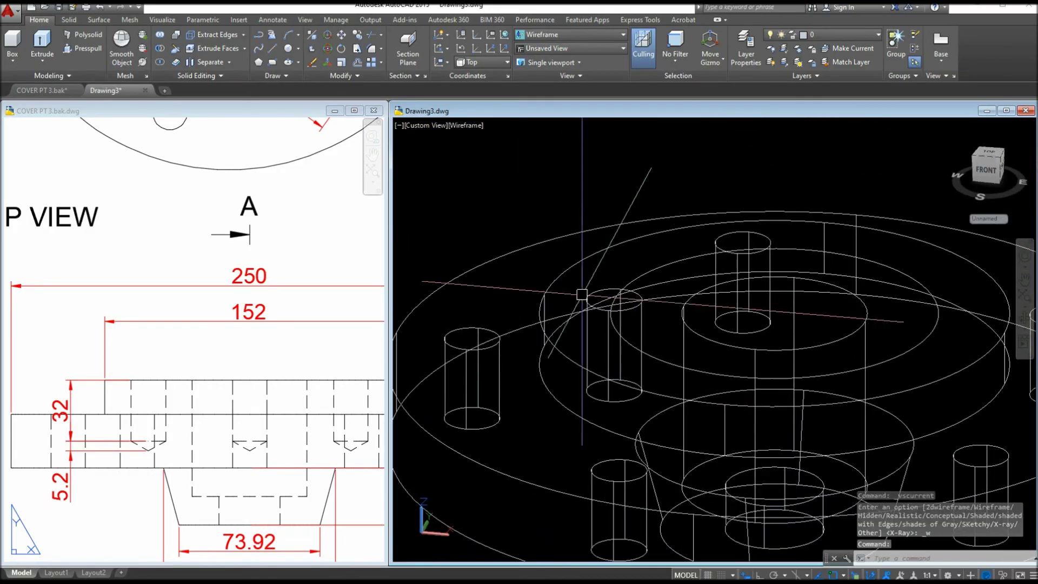
click(19, 64)
click(76, 81)
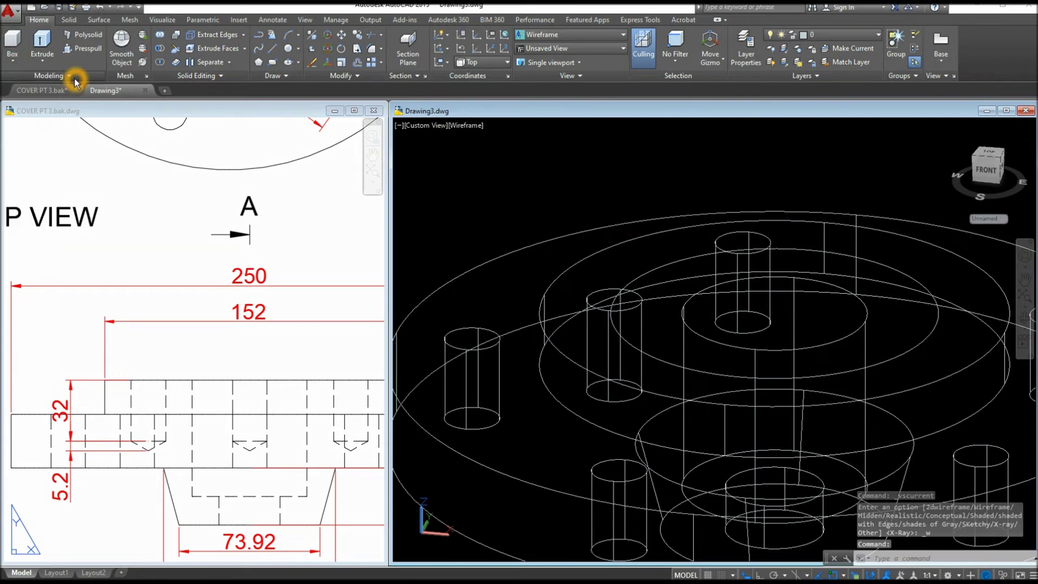
click(12, 63)
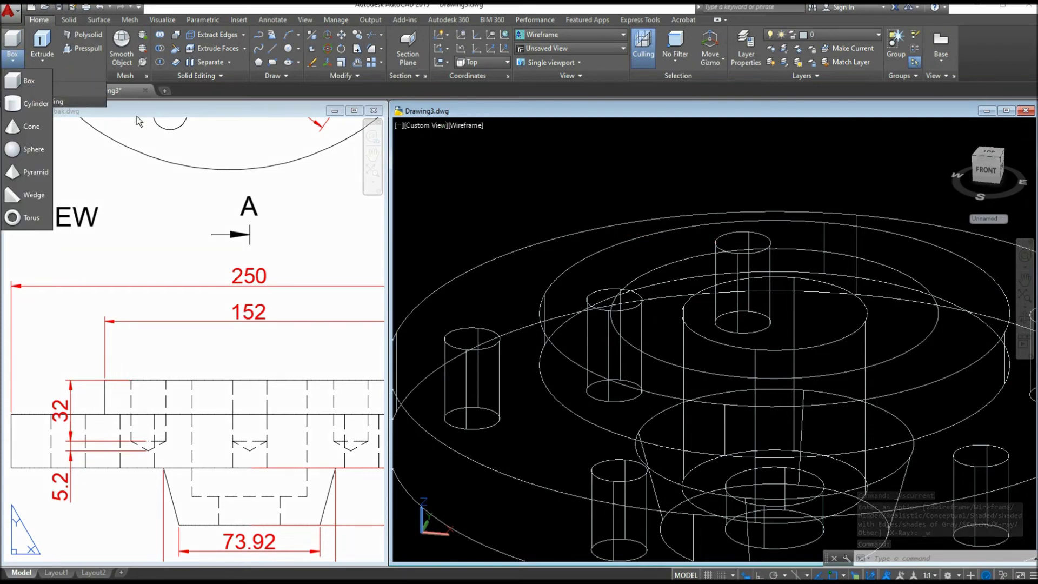
click(226, 105)
click(424, 139)
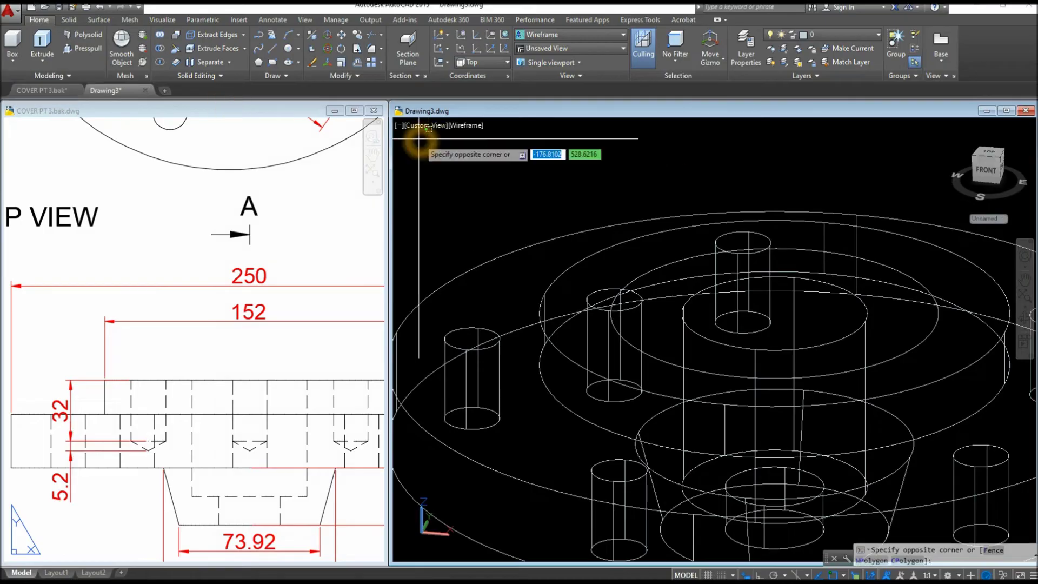
- Create a cone pointing down 5.2 mm, centred on the 32 mm cylinder's bottom face with its base radius reaching that face's quadrant
click(13, 63)
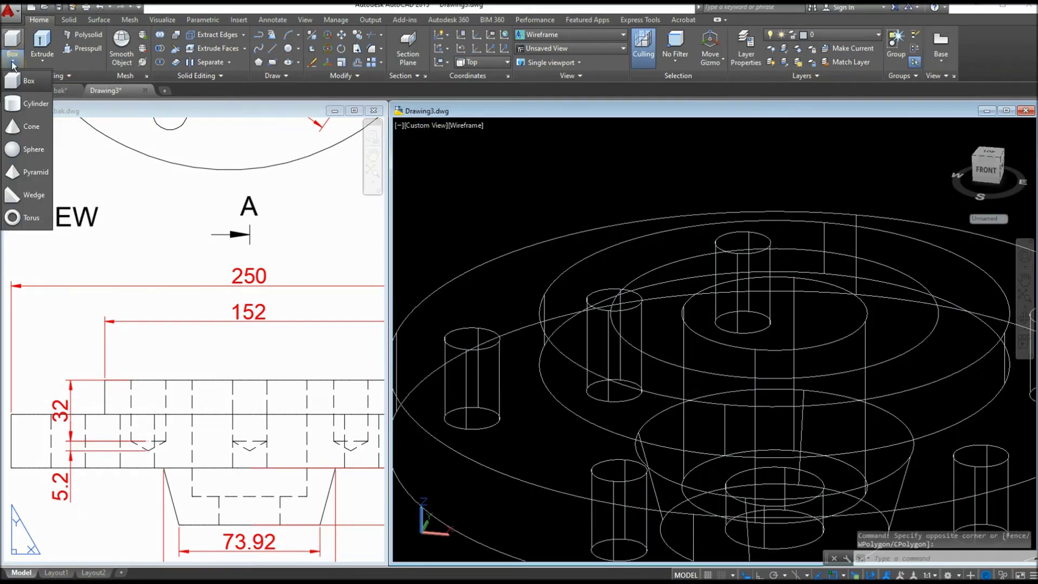
click(30, 127)
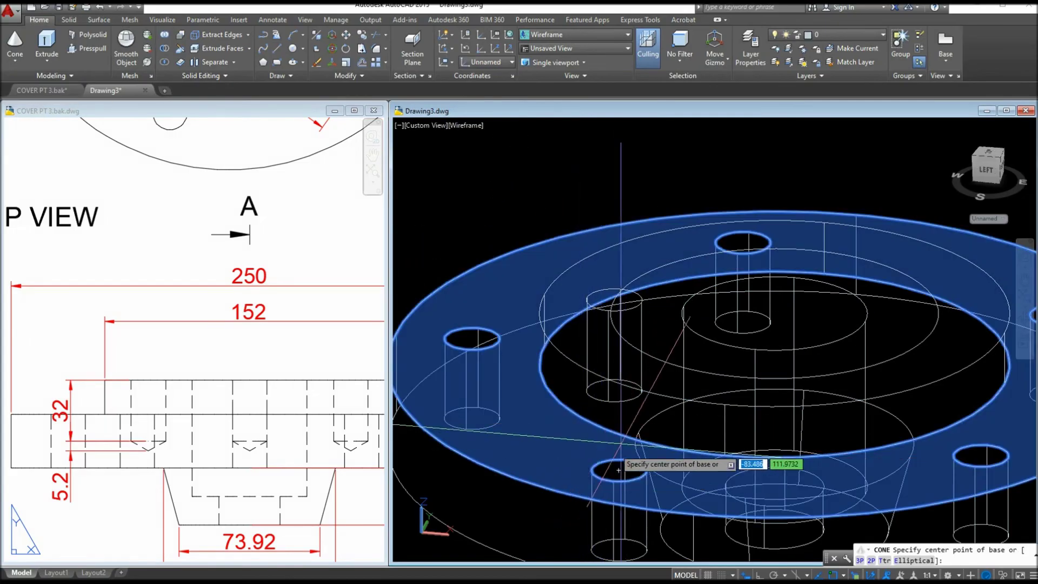
click(614, 395)
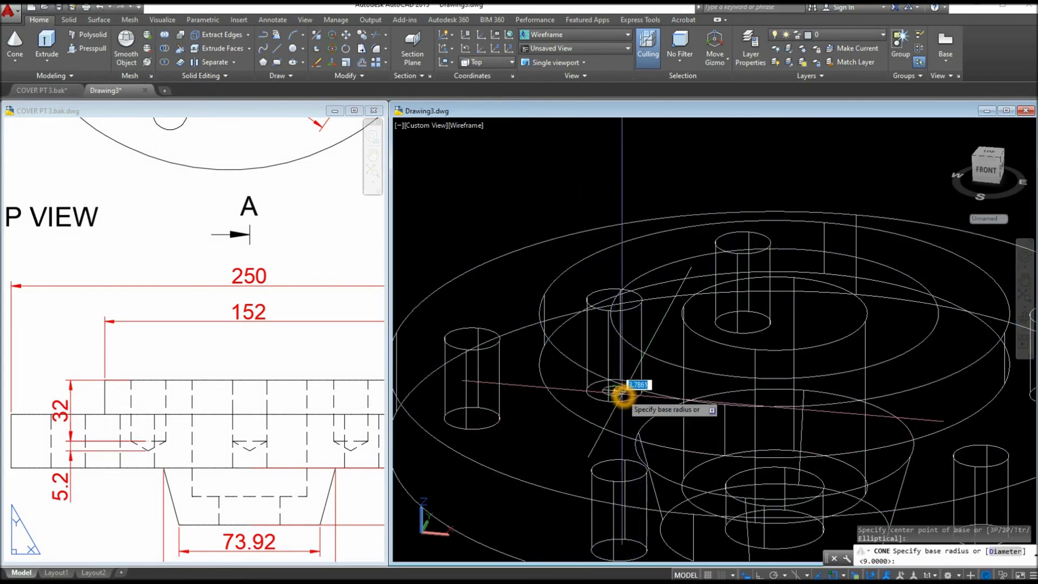
text(3)
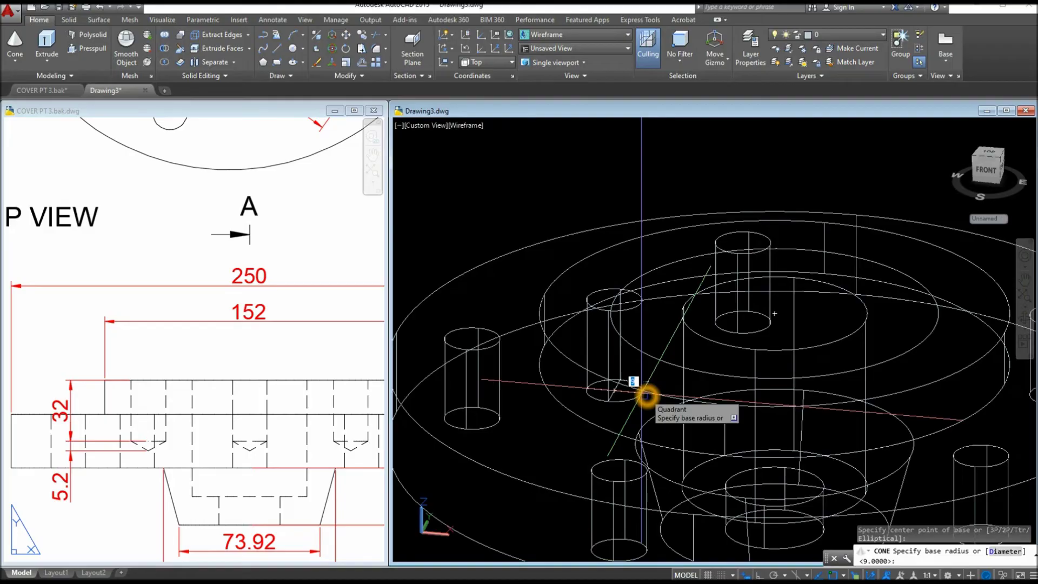
shift+right_click(646, 396)
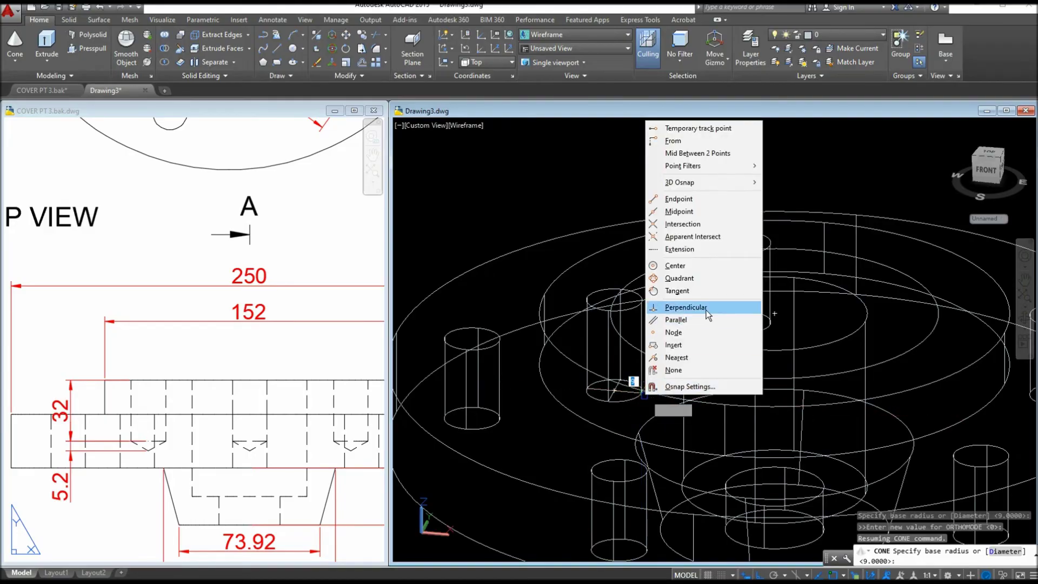
click(679, 277)
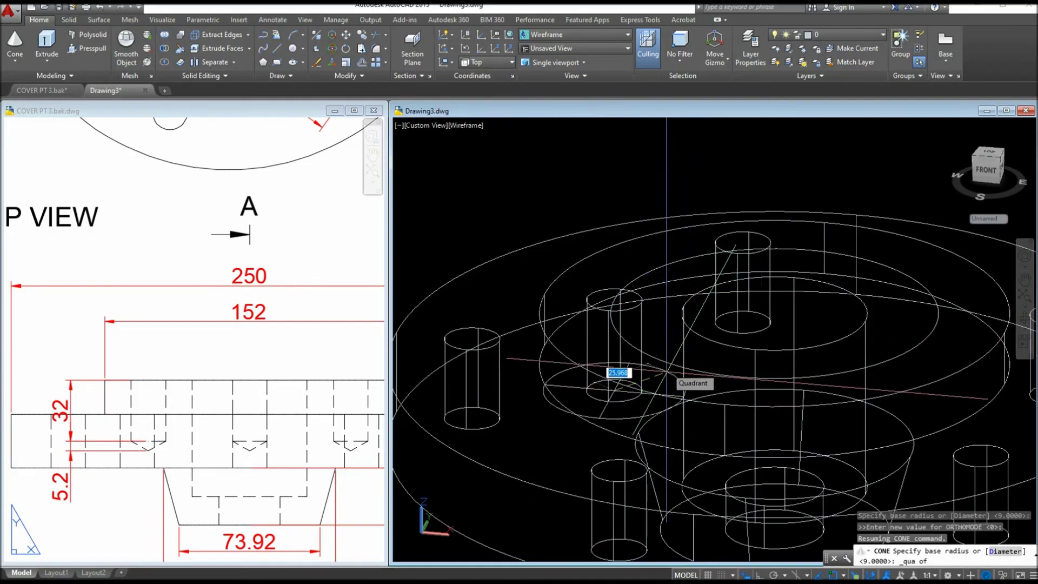
click(640, 396)
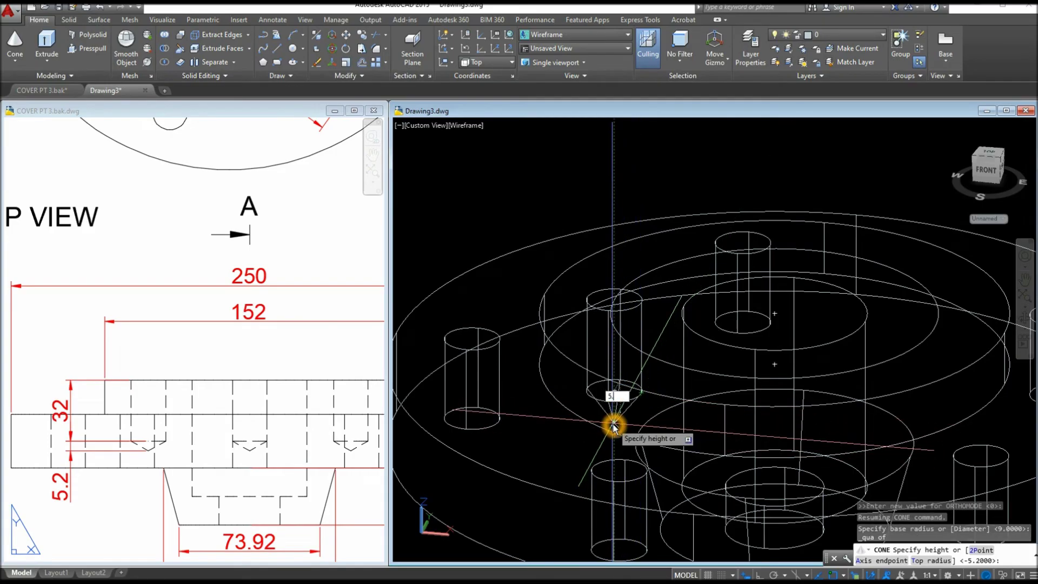
key(Return)
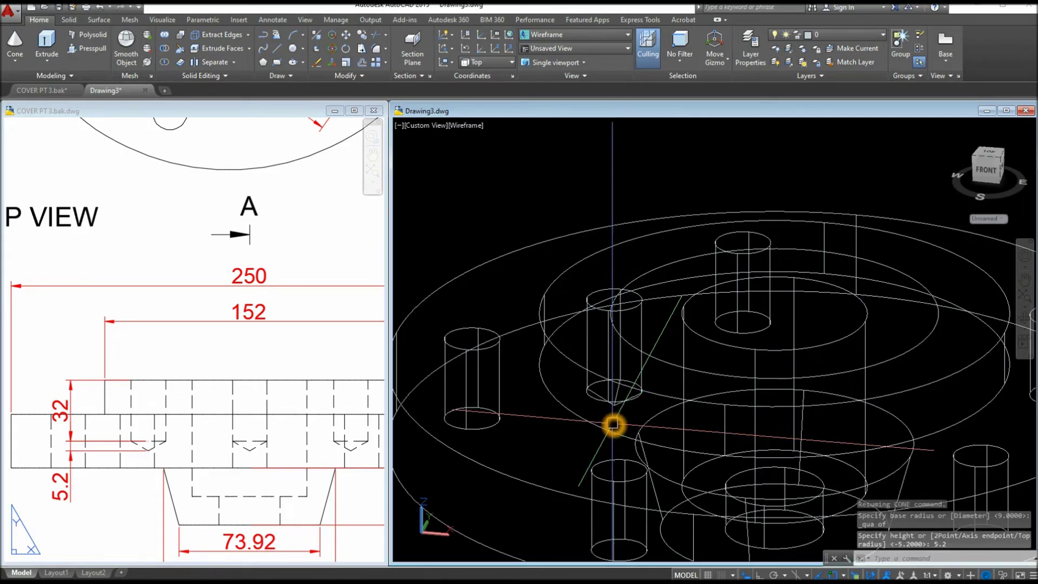
- Union the 32 mm cylinder and the cone beneath it into one solid
shift+middle_drag(612, 424, 559, 348)
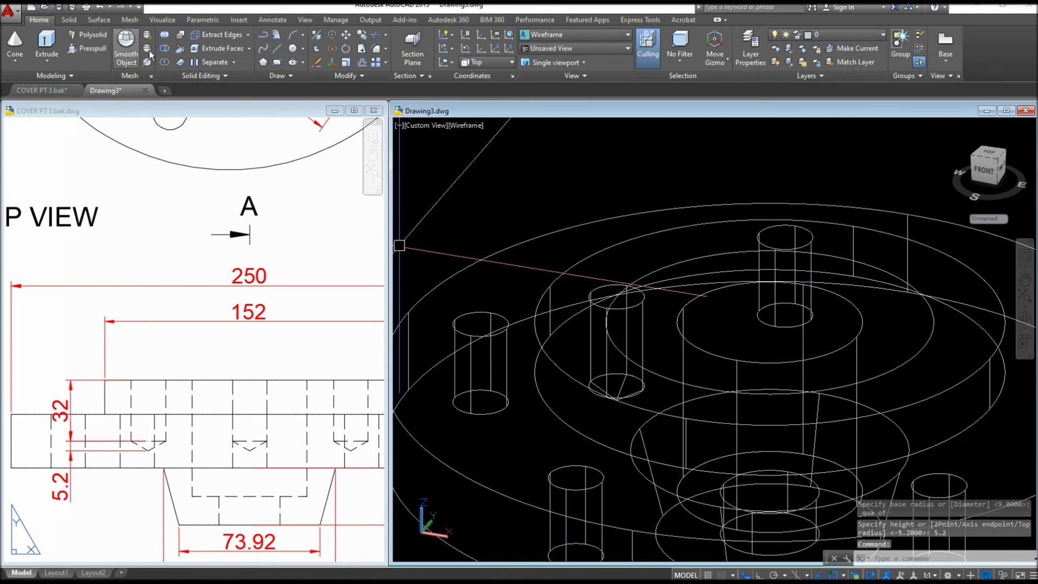
click(164, 36)
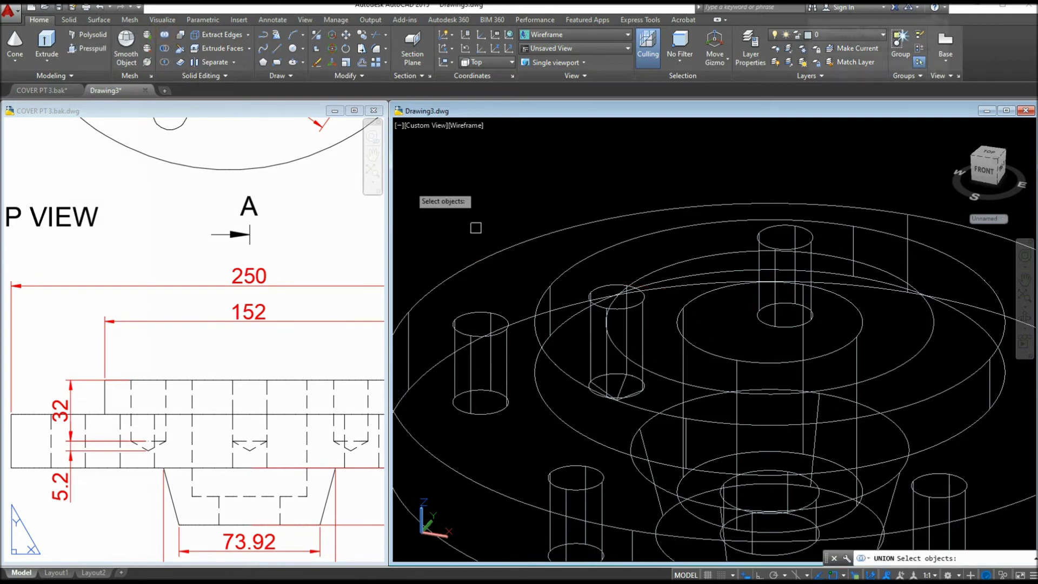
click(636, 382)
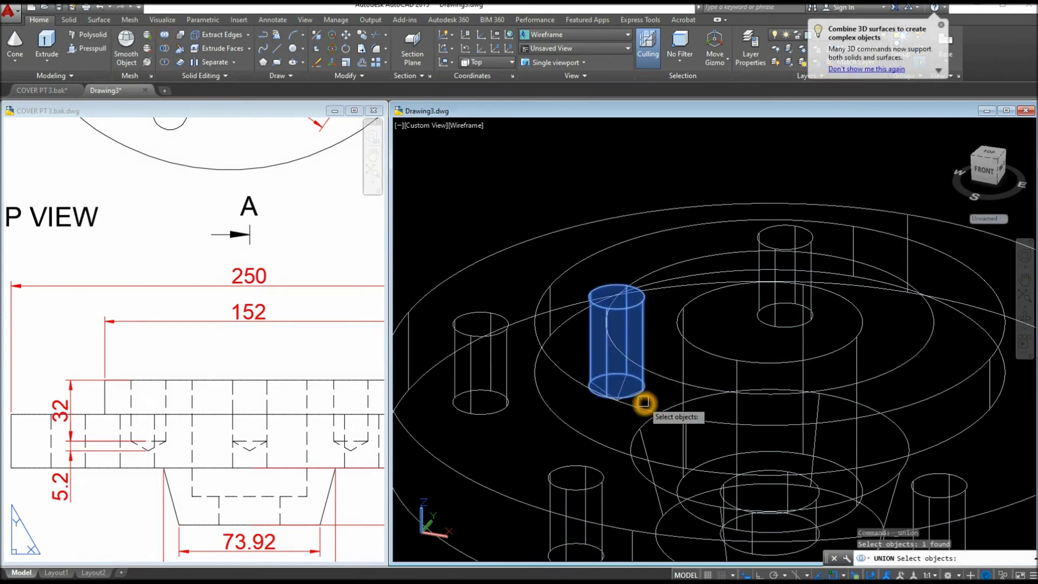
scroll(643, 401, up, 5)
click(671, 355)
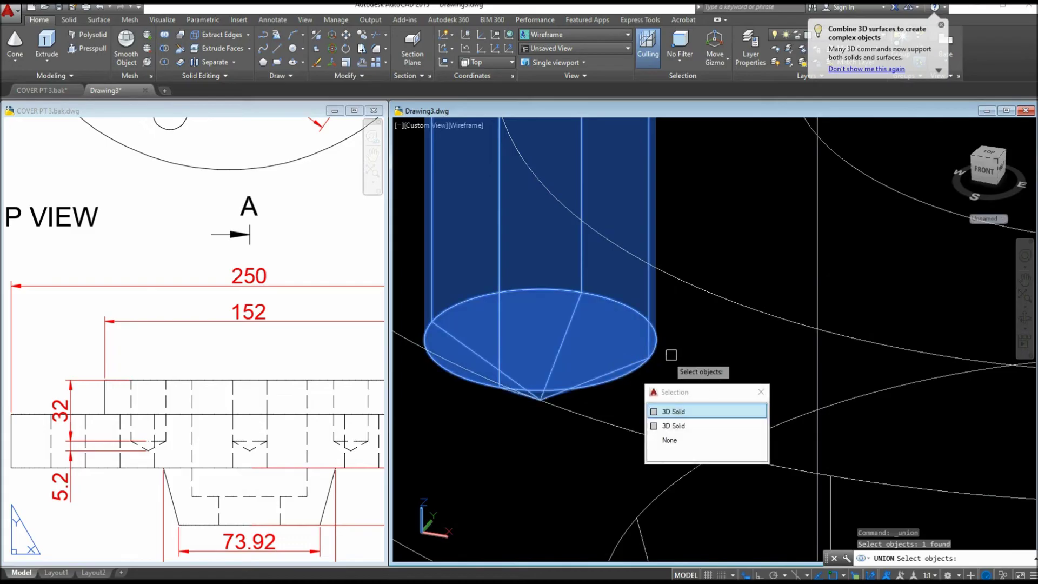
scroll(687, 351, down, 8)
mouse_move(687, 354)
shift+middle_down()
mouse_move(663, 358)
mouse_move(663, 394)
mouse_move(663, 371)
shift+middle_up()
key(Return)
- Set Drawing3's visual style back to X-ray and check the selection of the cone-tipped cylinder
click(466, 129)
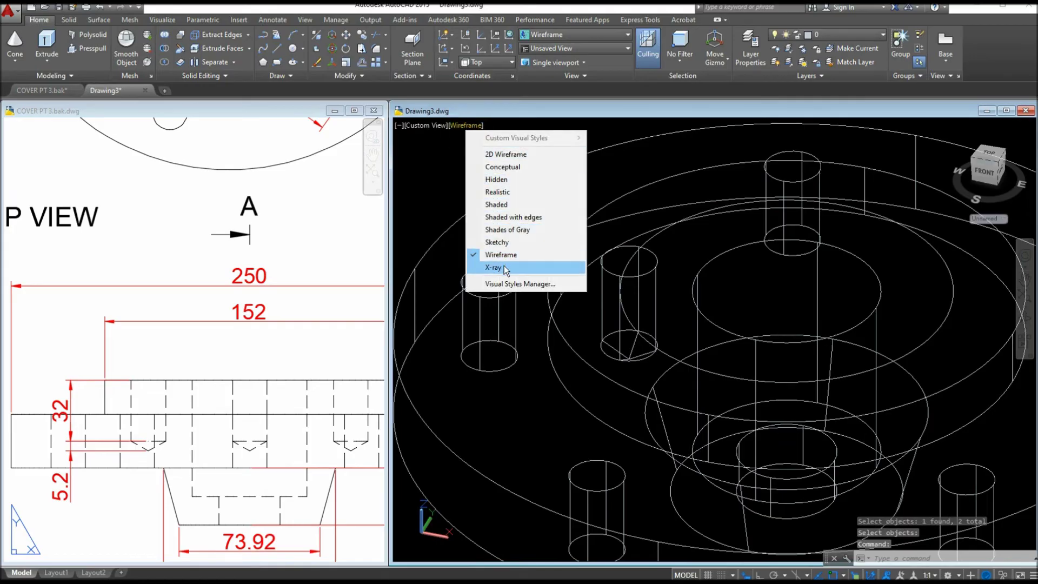
click(493, 267)
shift+middle_drag(551, 292, 540, 324)
click(647, 268)
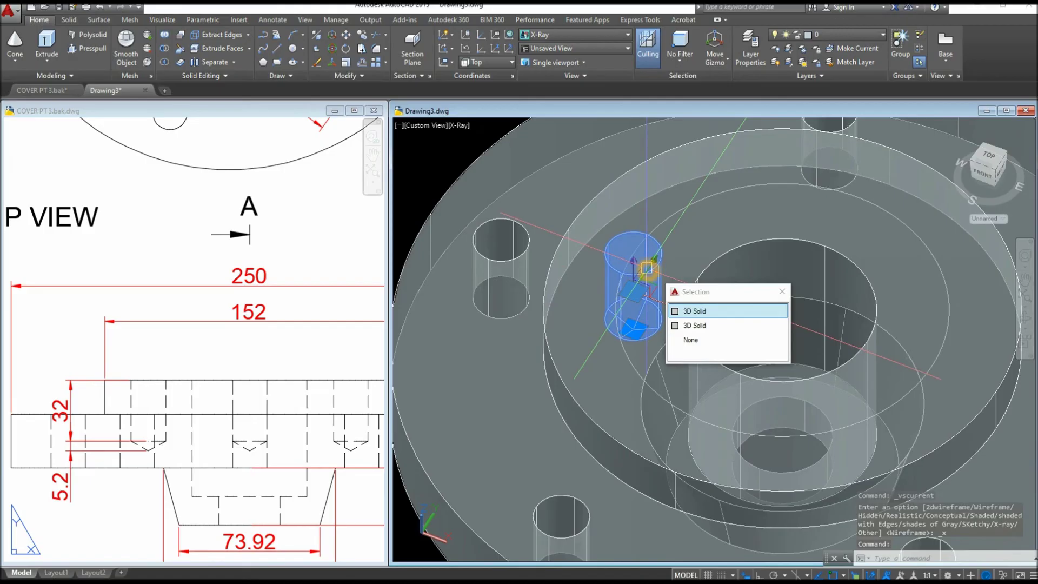
key(Escape)
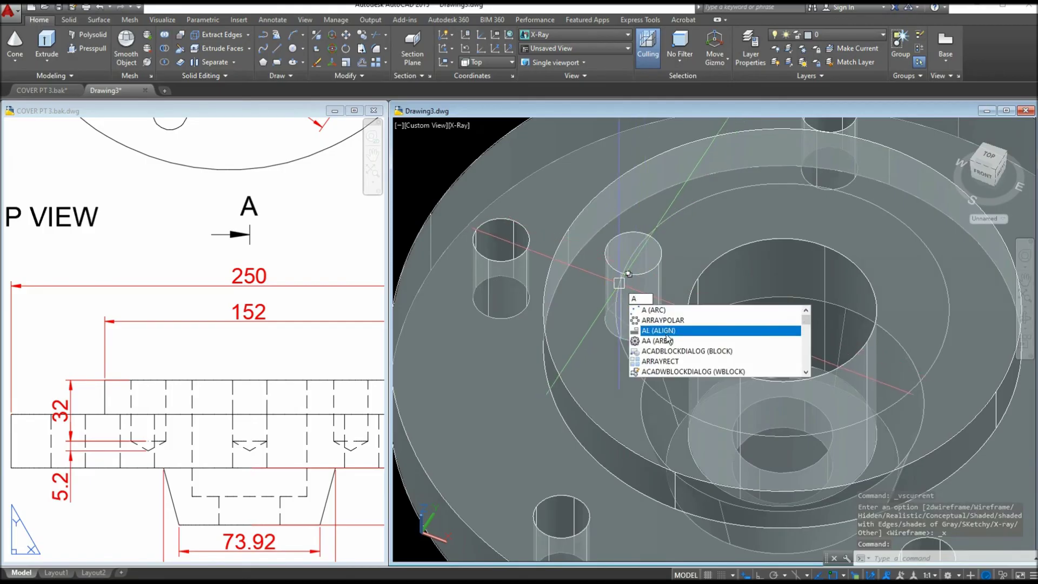
- Start a polar array of the cone-tipped cylinder, centred on the bore's centre
click(670, 321)
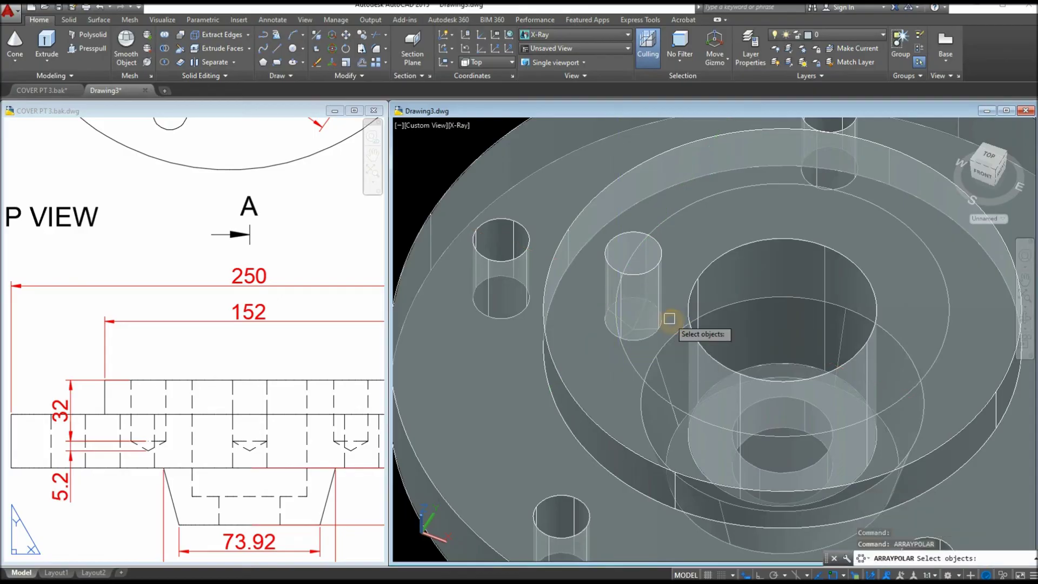
click(648, 280)
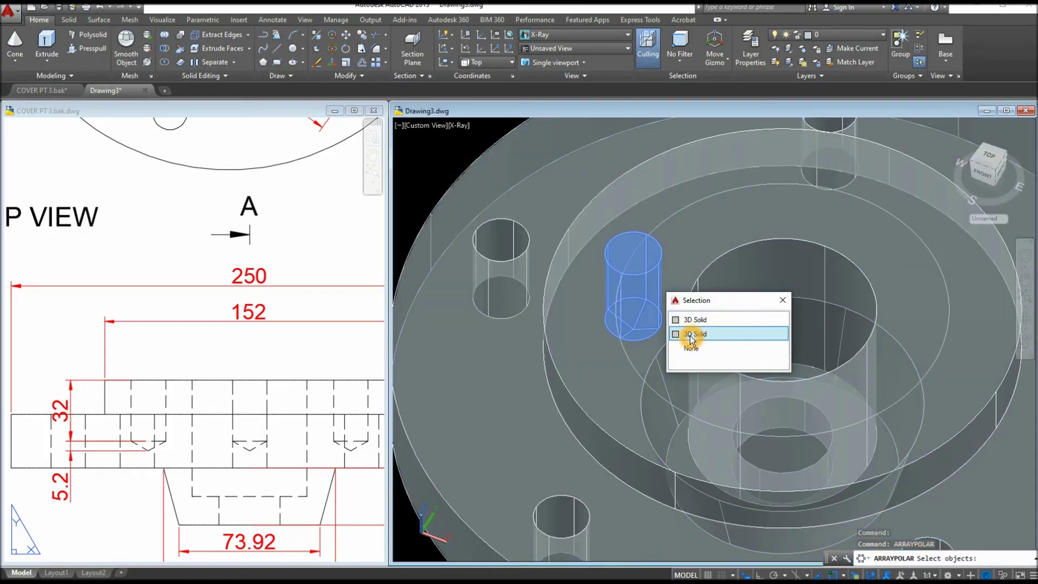
click(692, 334)
key(Return)
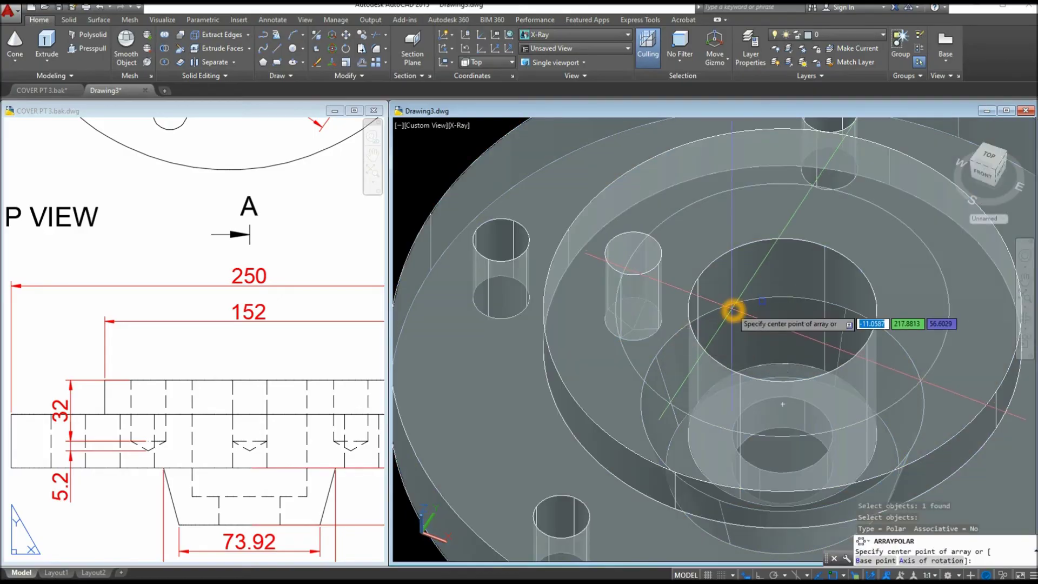
scroll(733, 306, down, 5)
shift+middle_drag(732, 305, 723, 408)
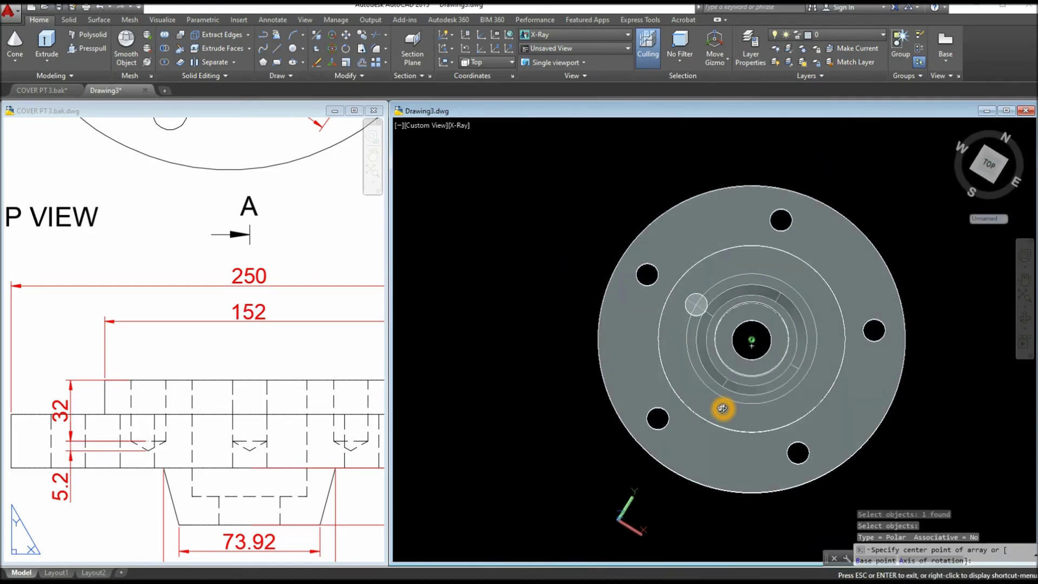
shift+middle_drag(744, 367, 764, 241)
shift+right_click(798, 219)
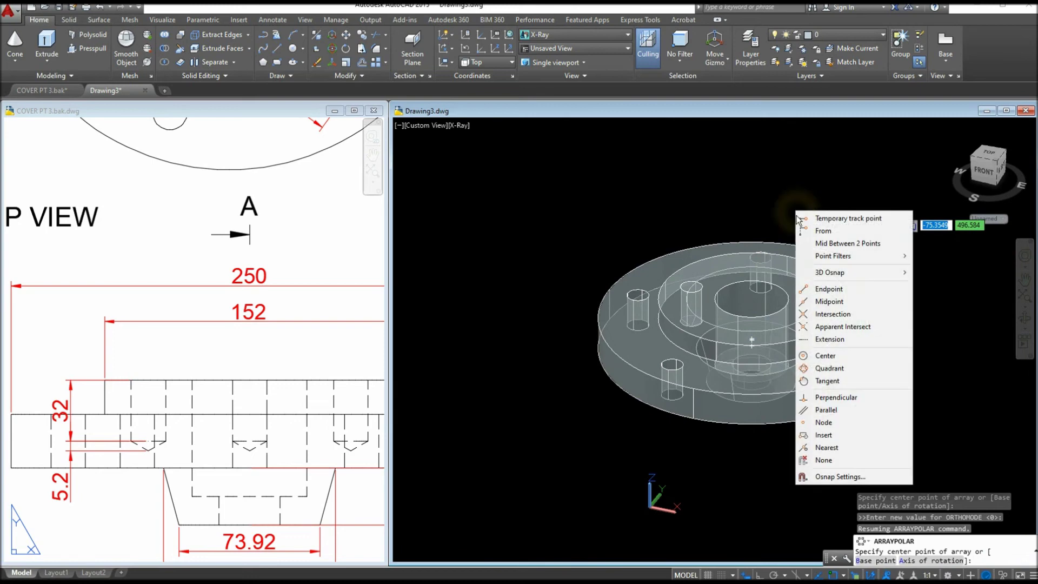
click(839, 355)
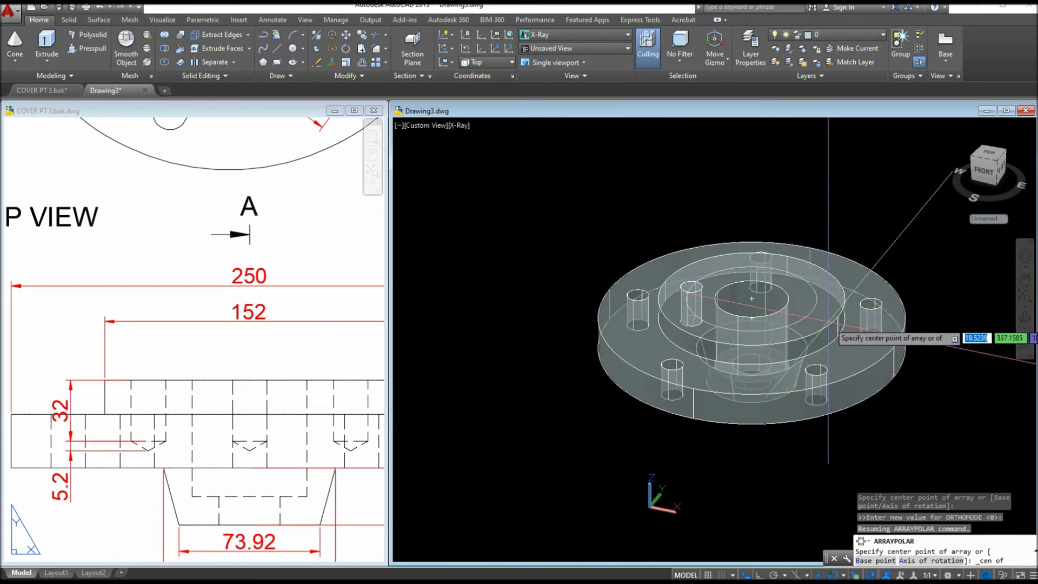
click(805, 308)
- Set the polar array of cone-tipped cylinders to 4 items and finish it
right_click(805, 312)
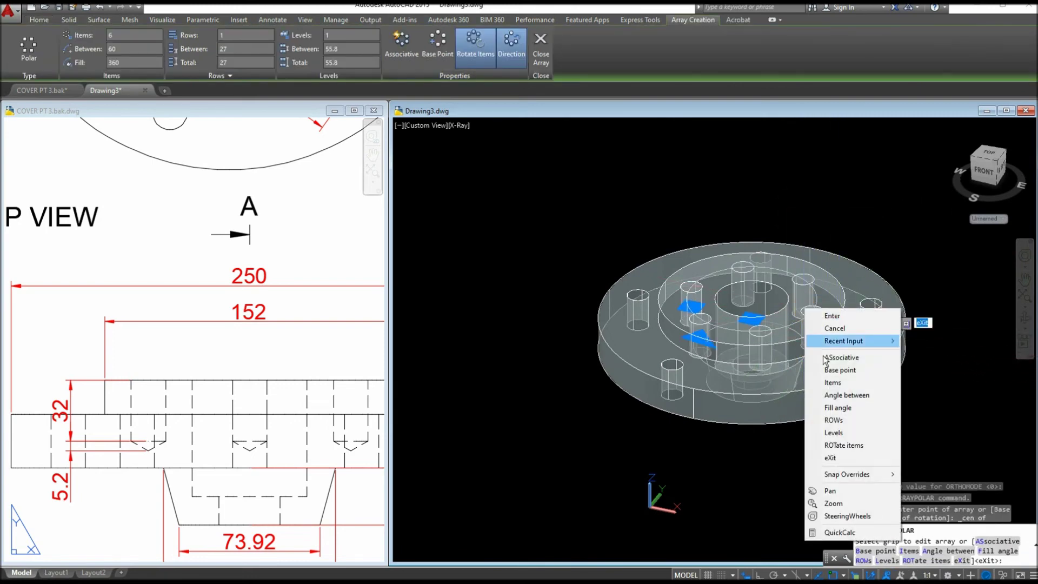
click(833, 382)
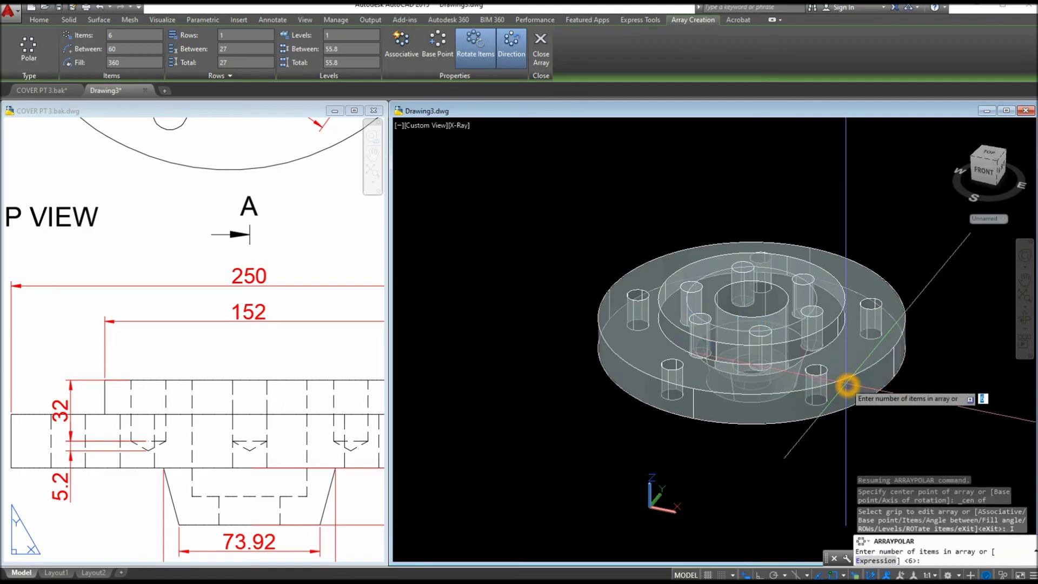
key(Return)
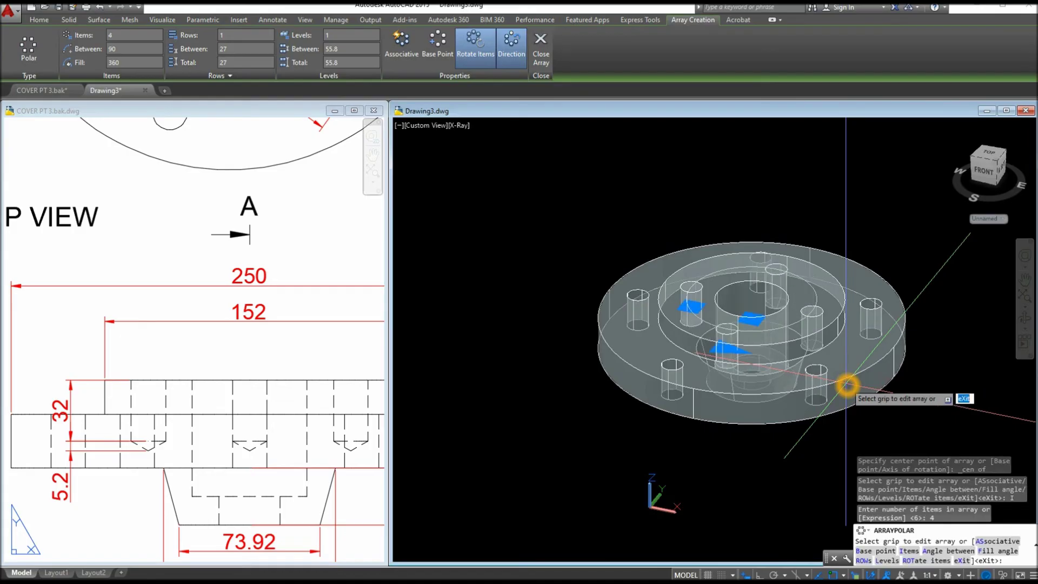
key(Return)
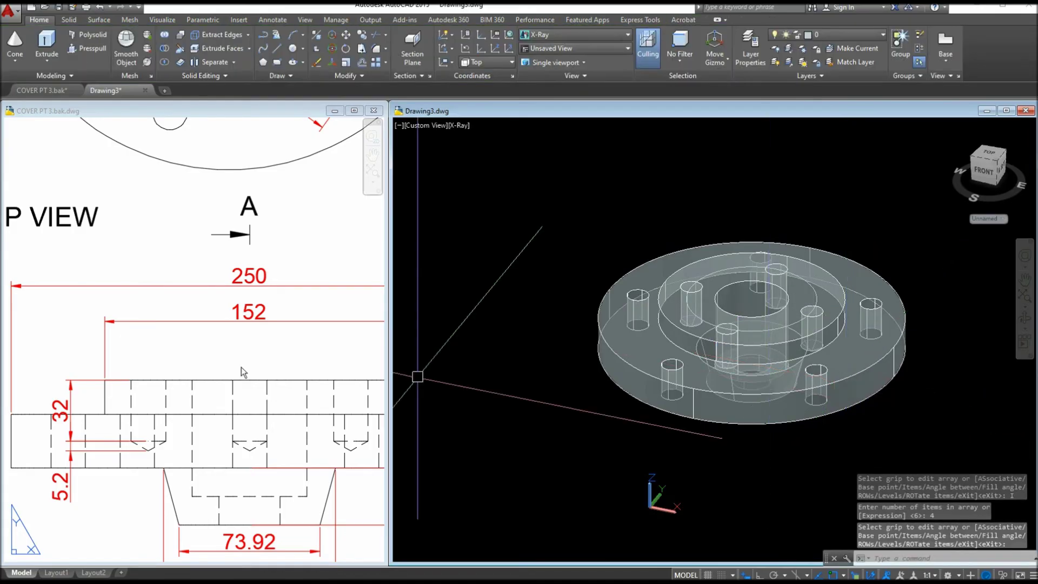
- Examine the blind hole layout in COVER PT 3's top view
click(164, 362)
scroll(163, 363, down, 4)
scroll(156, 265, up, 3)
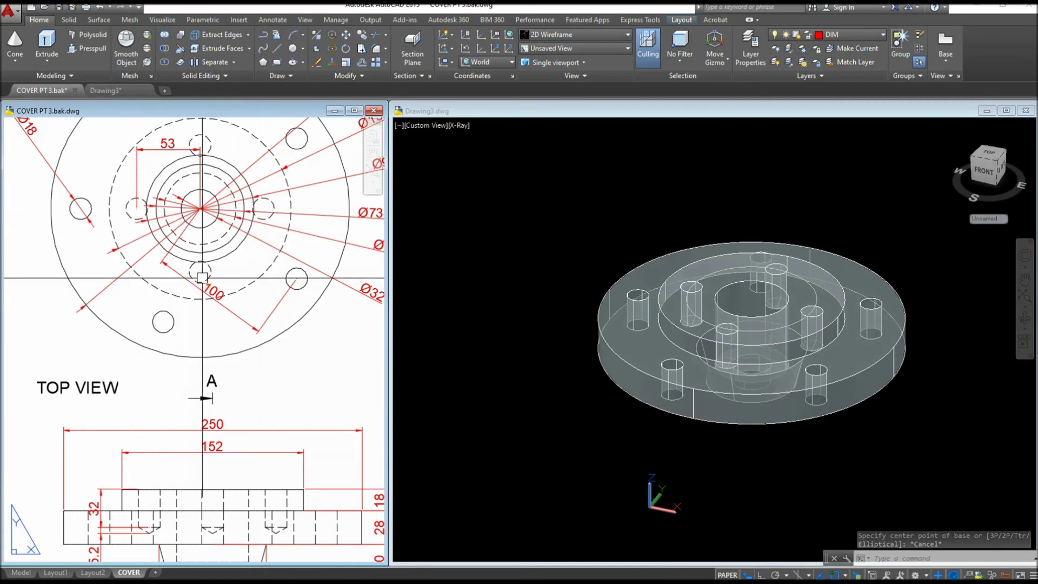
- Switch to Drawing3 and change its visual style to Conceptual
scroll(269, 228, down, 3)
scroll(204, 278, up, 2)
click(460, 128)
click(461, 128)
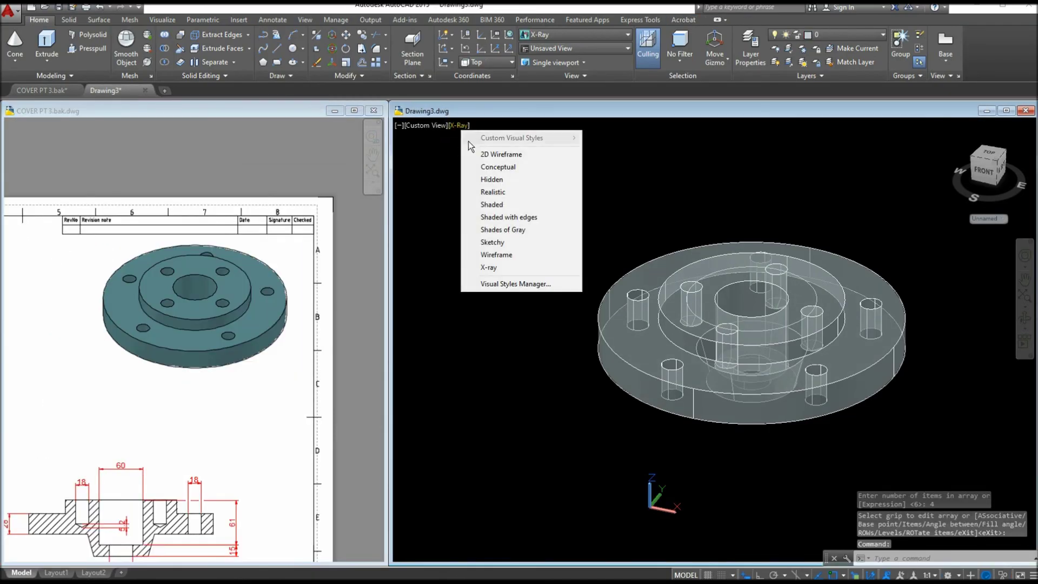
click(507, 178)
mouse_move(529, 199)
shift+middle_down()
mouse_move(530, 248)
mouse_move(545, 144)
mouse_move(537, 213)
shift+middle_up()
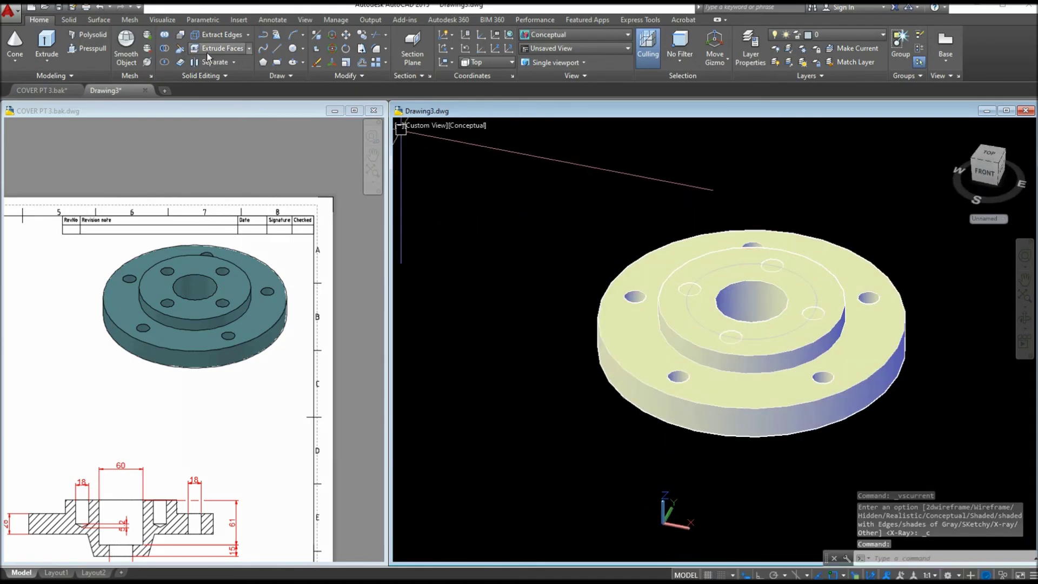
- Start a Subtract operation with the flanged cover body as the solid to cut from
click(166, 51)
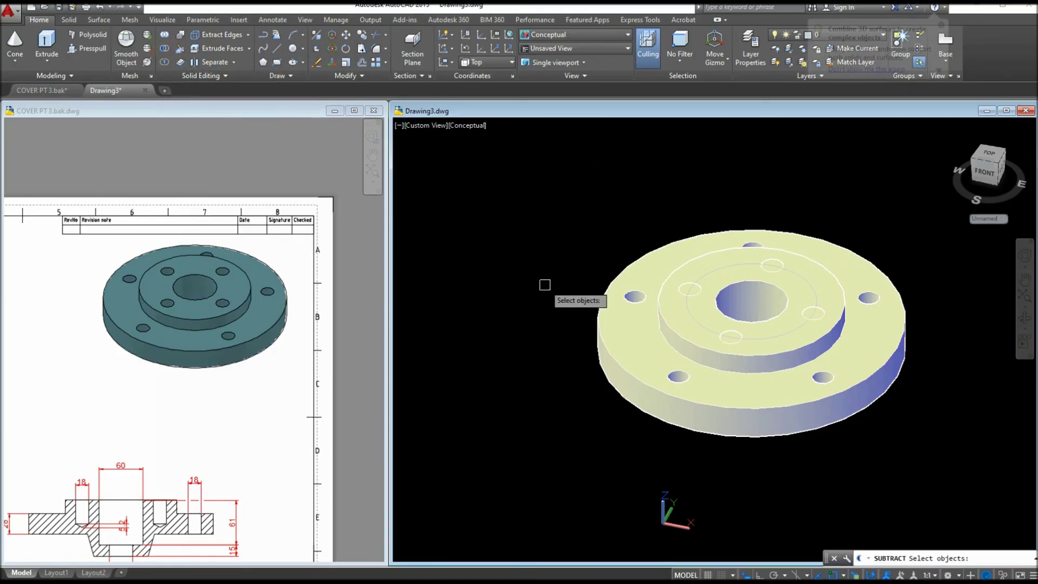
scroll(579, 308, up, 2)
middle_drag(579, 308, 431, 326)
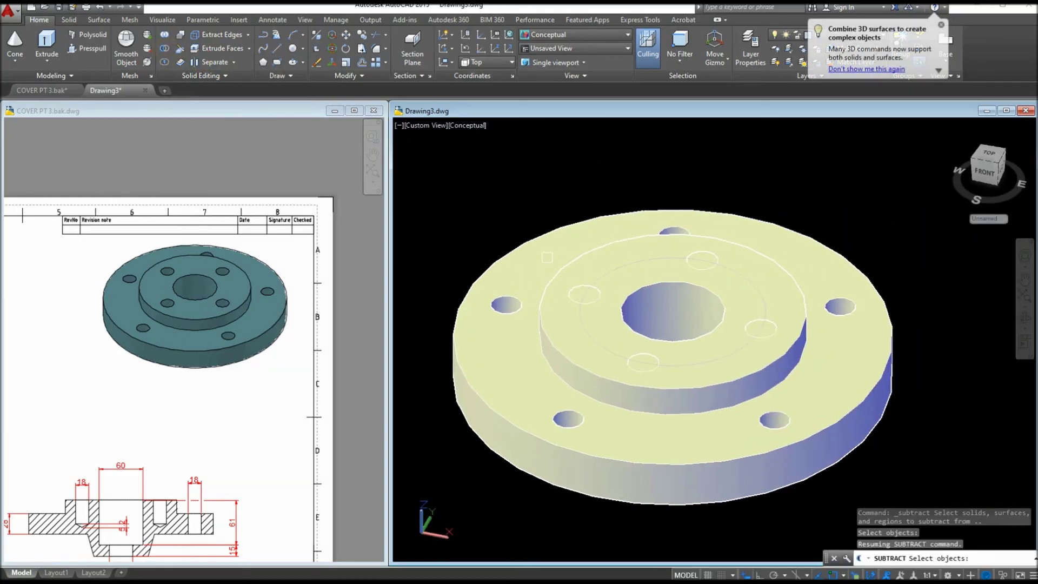
click(551, 256)
right_click(598, 196)
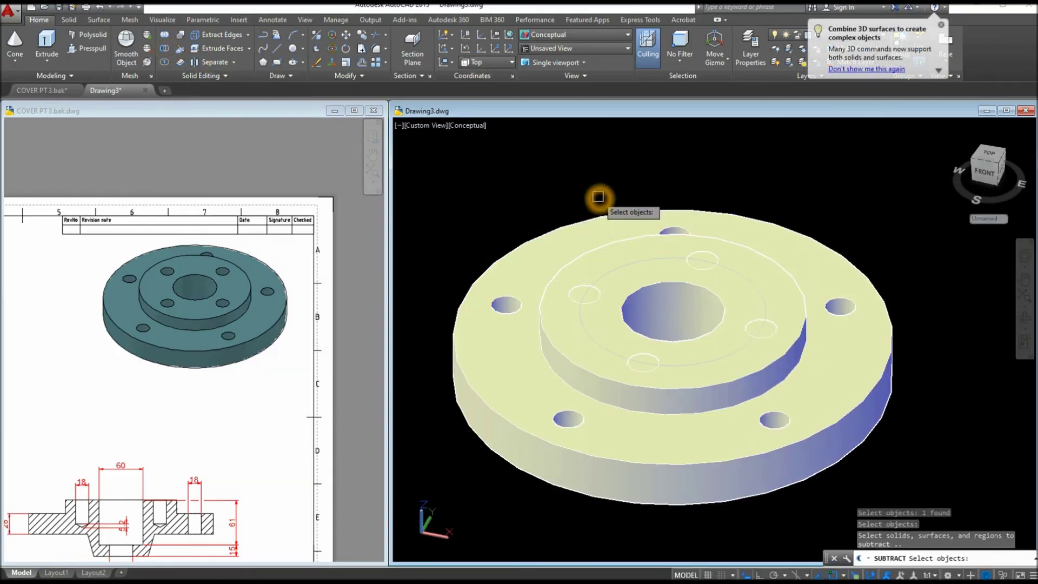
- Pick the first two cone-tipped cylinders on the raised boss as solids to subtract
scroll(598, 291, up, 5)
click(593, 293)
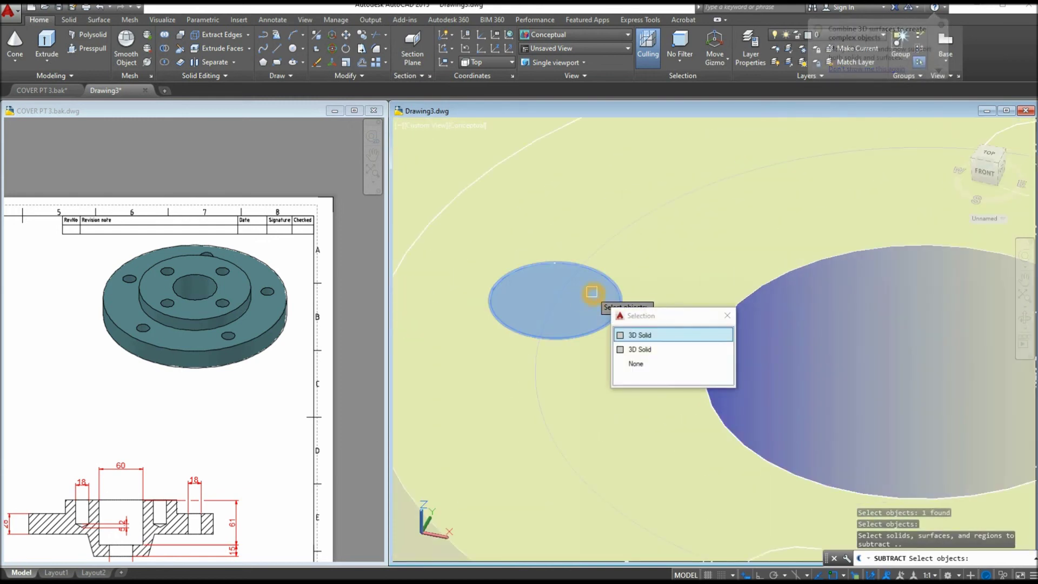
click(592, 294)
scroll(592, 293, down, 4)
scroll(795, 246, up, 3)
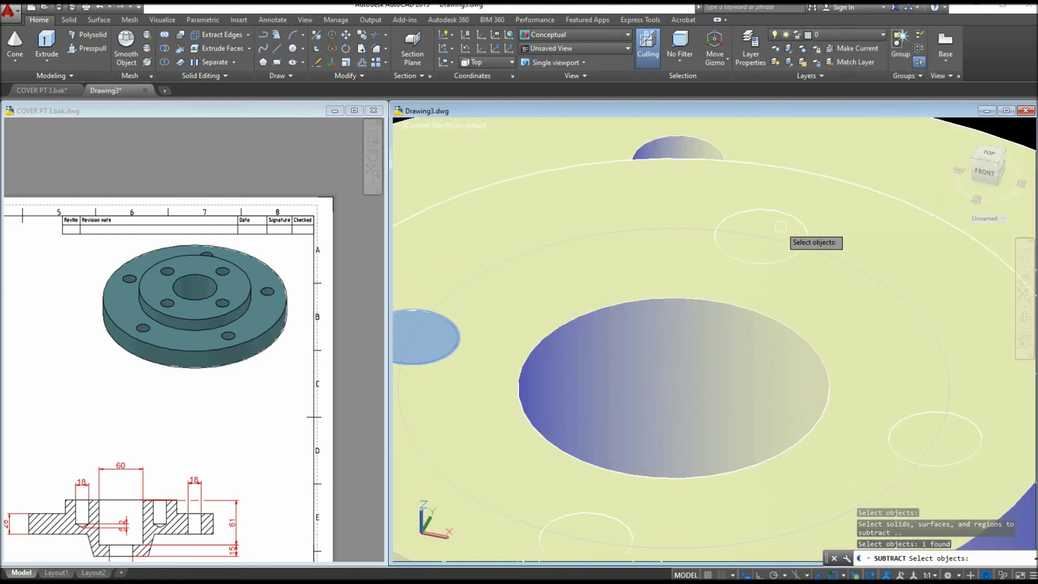
click(781, 227)
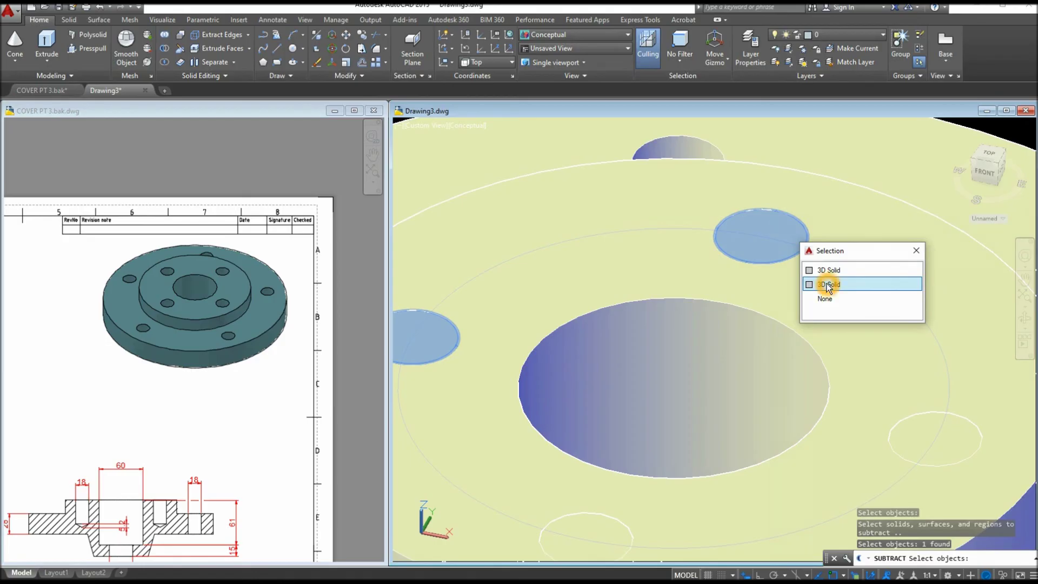
click(824, 284)
scroll(827, 292, down, 2)
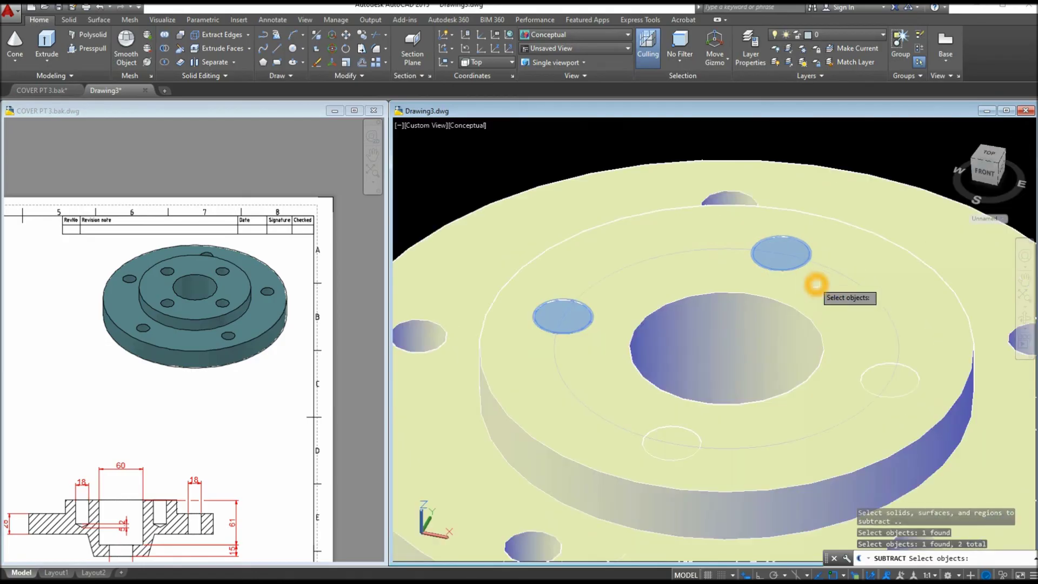
- Add the remaining two cone-tipped cylinders to the selection and complete the subtraction from the cover
scroll(827, 292, up, 3)
scroll(769, 318, up, 4)
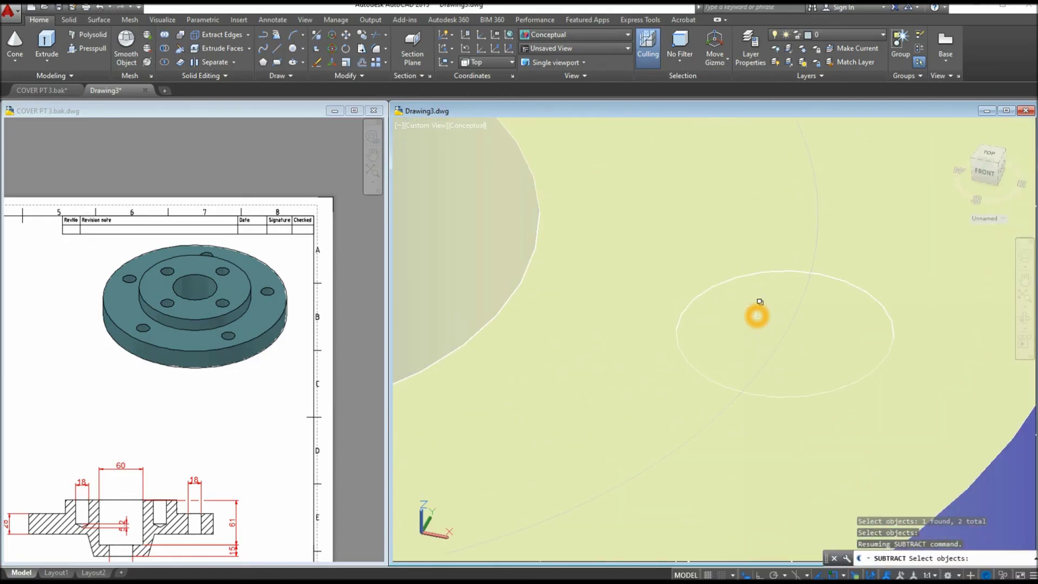
click(749, 312)
scroll(749, 313, down, 5)
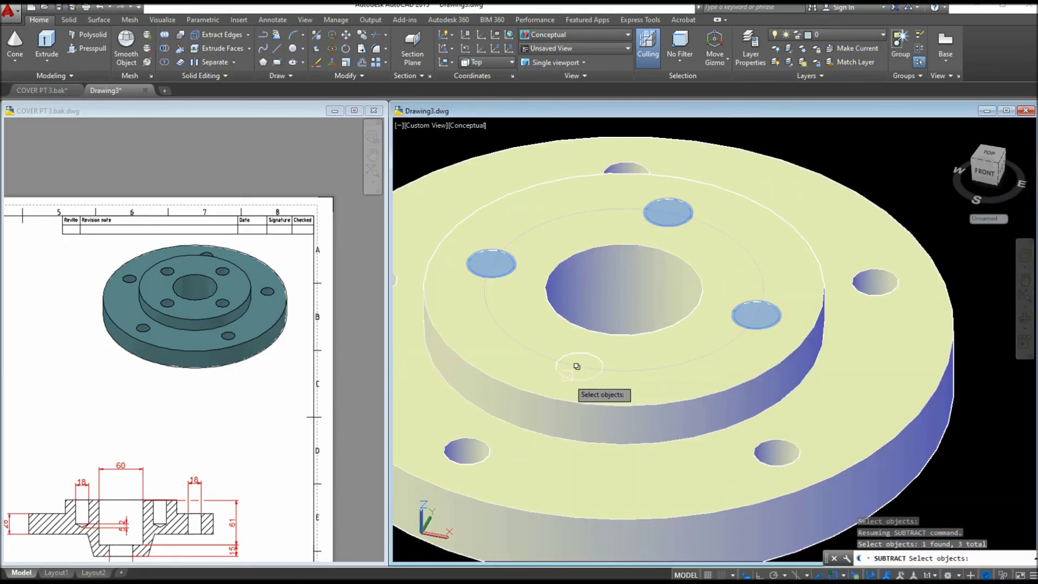
scroll(582, 371, up, 5)
click(575, 363)
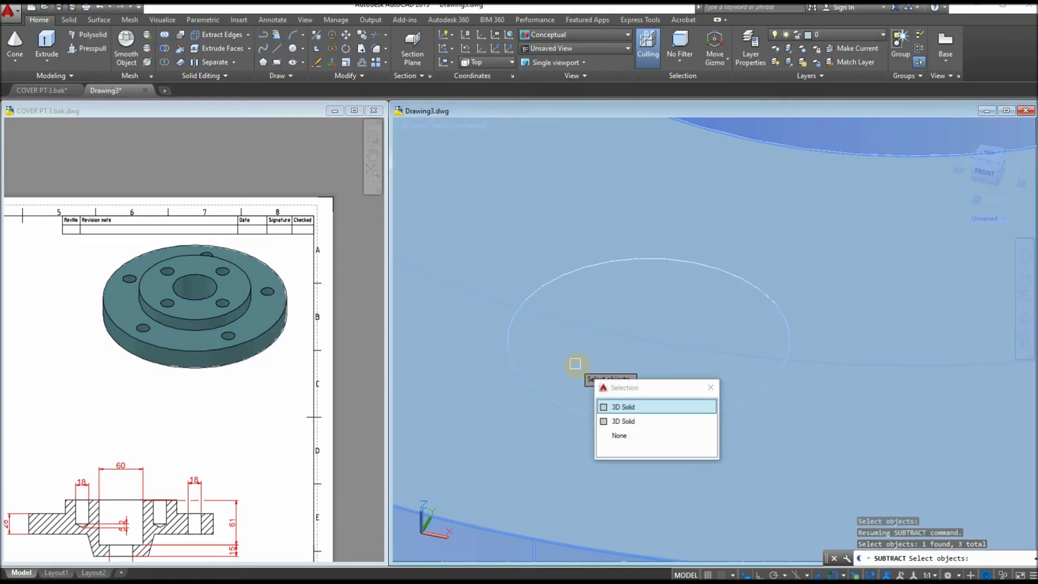
click(608, 359)
click(643, 401)
click(626, 366)
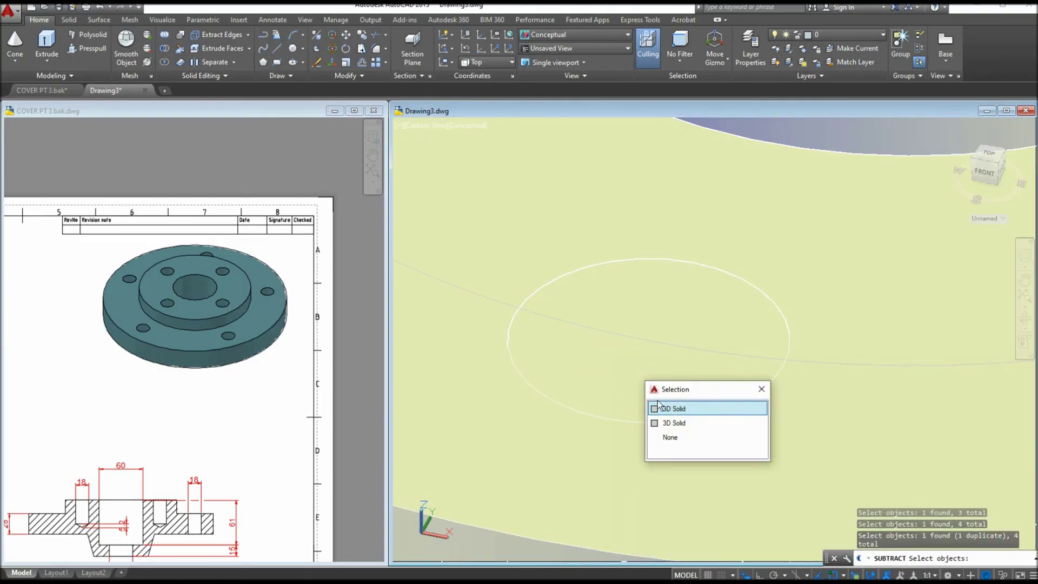
click(669, 423)
scroll(681, 400, down, 5)
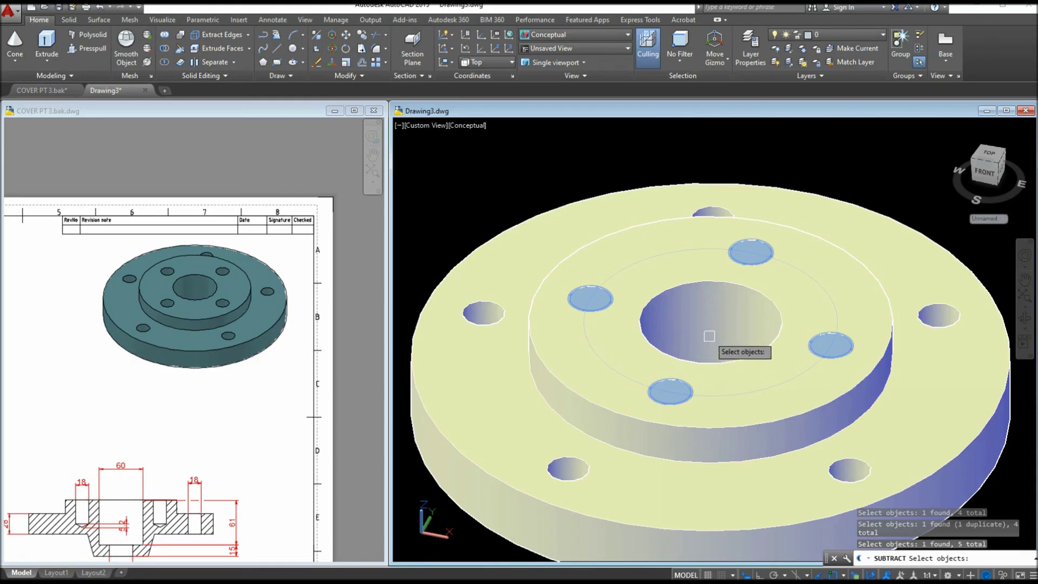
key(Return)
- Delete the construction circle running through the four blind holes on the boss
shift+middle_drag(717, 323, 599, 319)
click(616, 254)
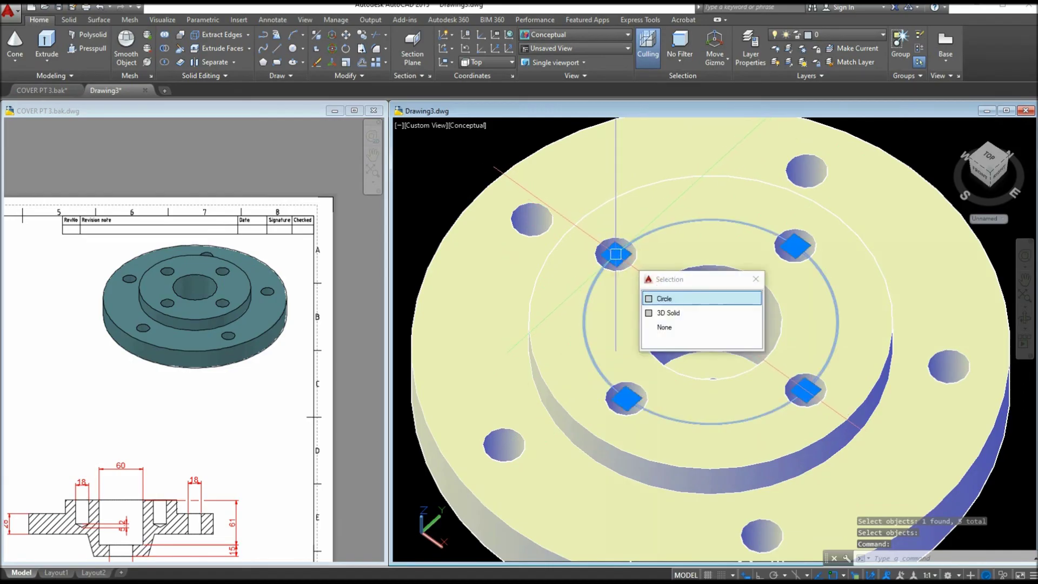
key(Delete)
- Move the whole cover solid sideways to a clear spot in the model space
scroll(563, 286, down, 5)
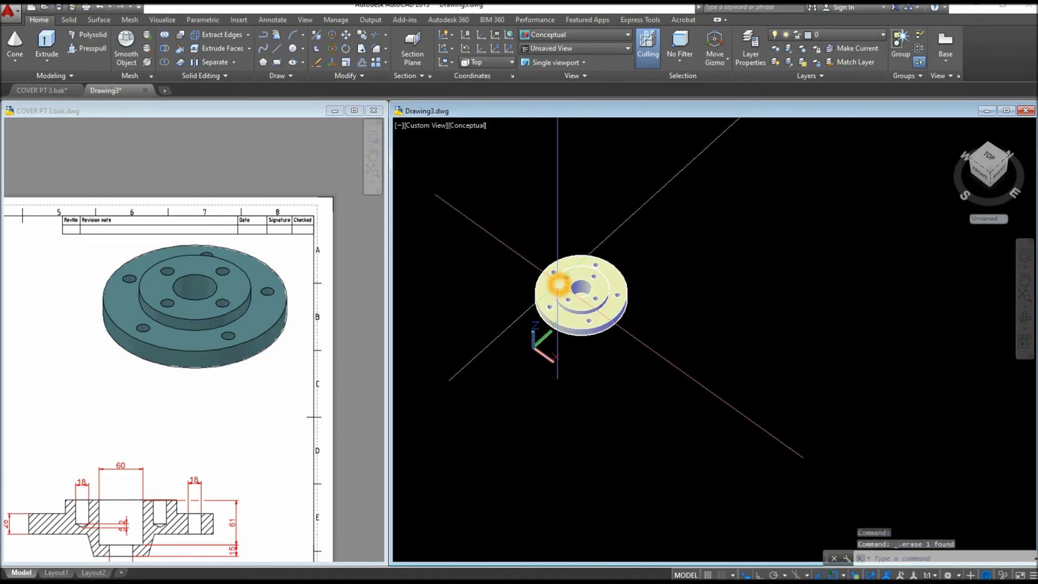
scroll(565, 294, up, 3)
shift+middle_drag(566, 322, 586, 267)
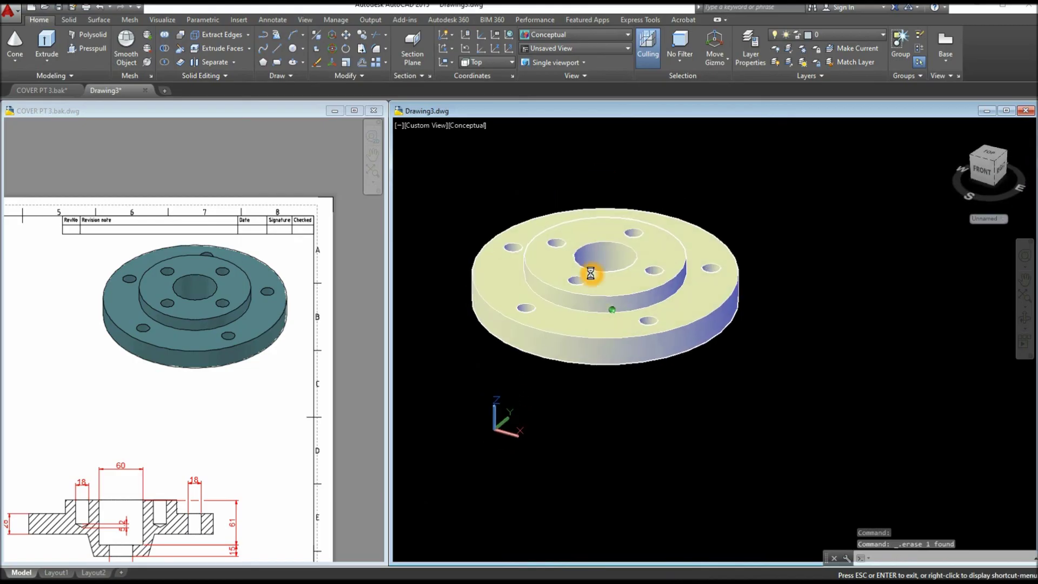
click(647, 267)
right_click(729, 221)
click(761, 306)
click(638, 366)
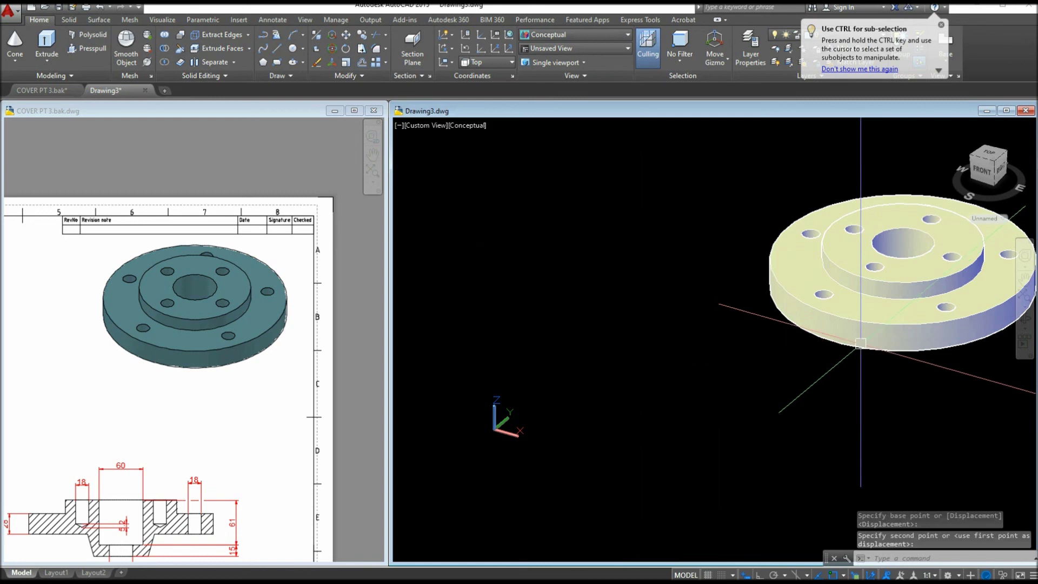
click(862, 341)
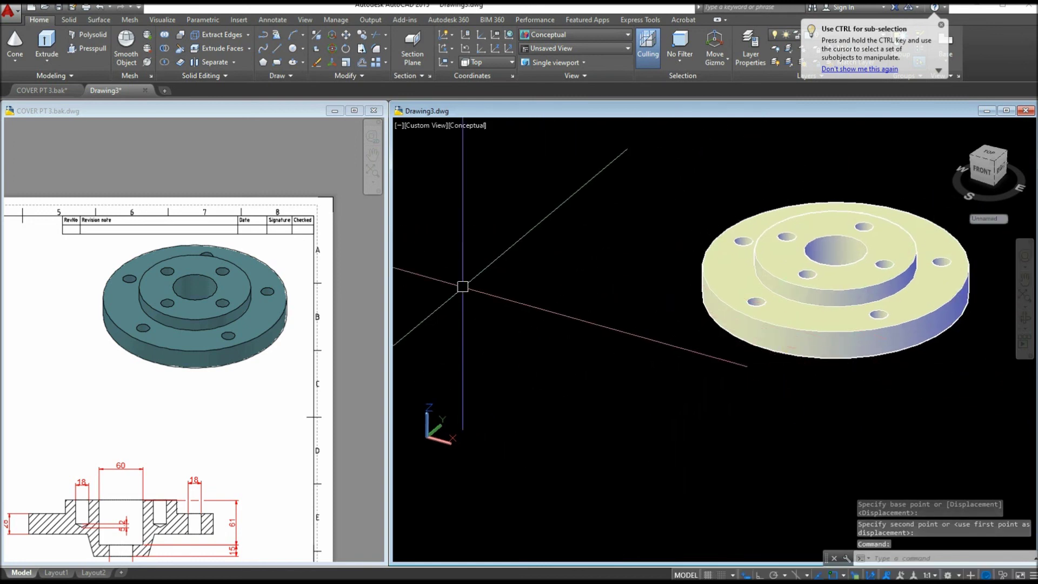
- Set Drawing3's visual style to Realistic and view the cover from the side
shift+middle_drag(581, 340, 536, 296)
click(468, 126)
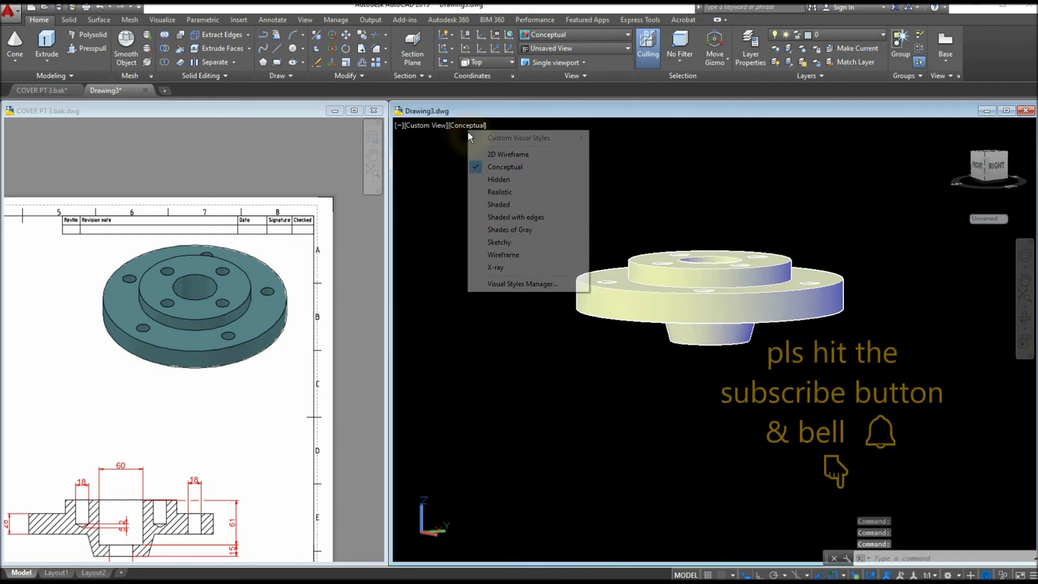
click(515, 193)
shift+middle_drag(514, 216, 398, 301)
- Compare the cover model with the full COVER PT 3 drawing sheet from a raised viewing angle
click(180, 316)
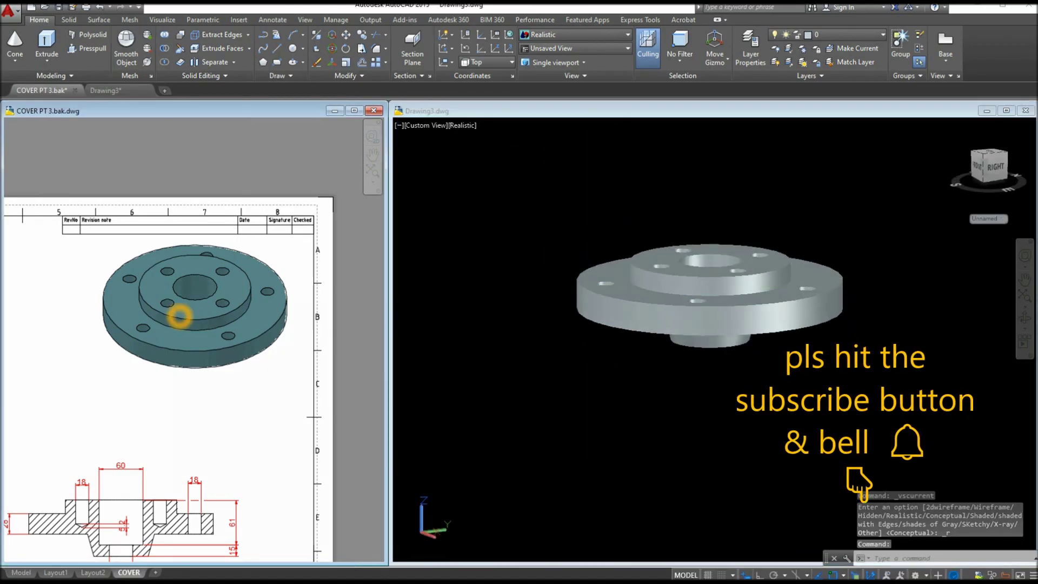
middle_drag(181, 313, 287, 297)
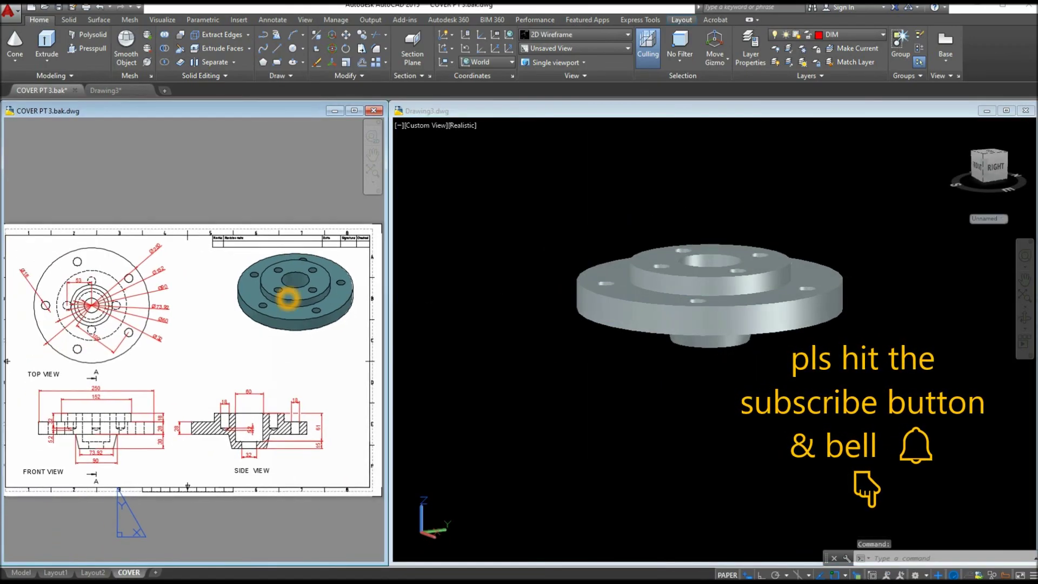
click(641, 331)
shift+middle_drag(642, 331, 619, 361)
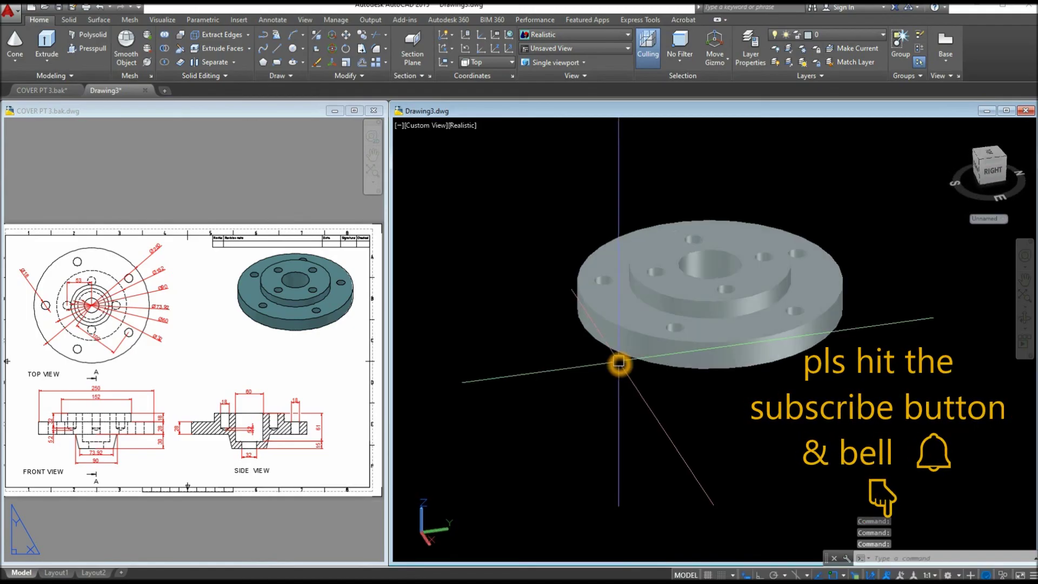